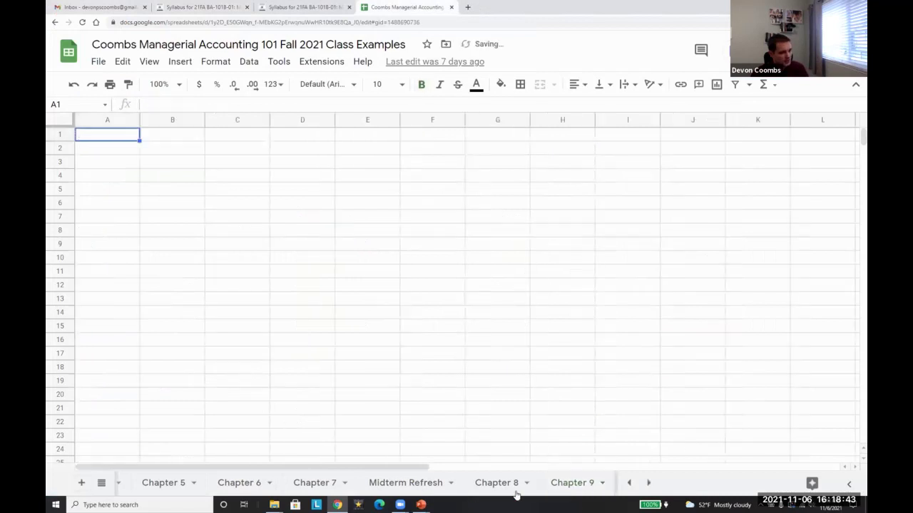
# Step: Rename the new blank sheet as Chapter 11
pyautogui.doubleClick(566, 487)
pyautogui.write('Chapter 11')
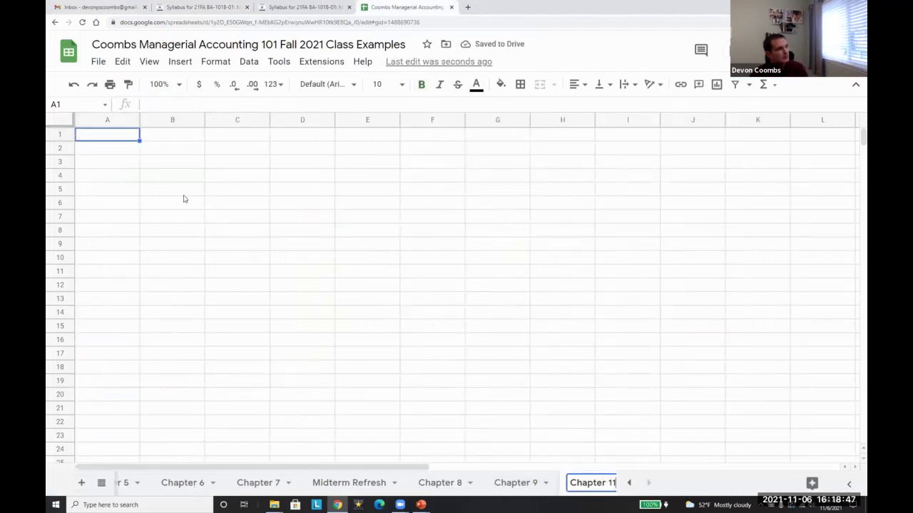
pyautogui.press('Return')
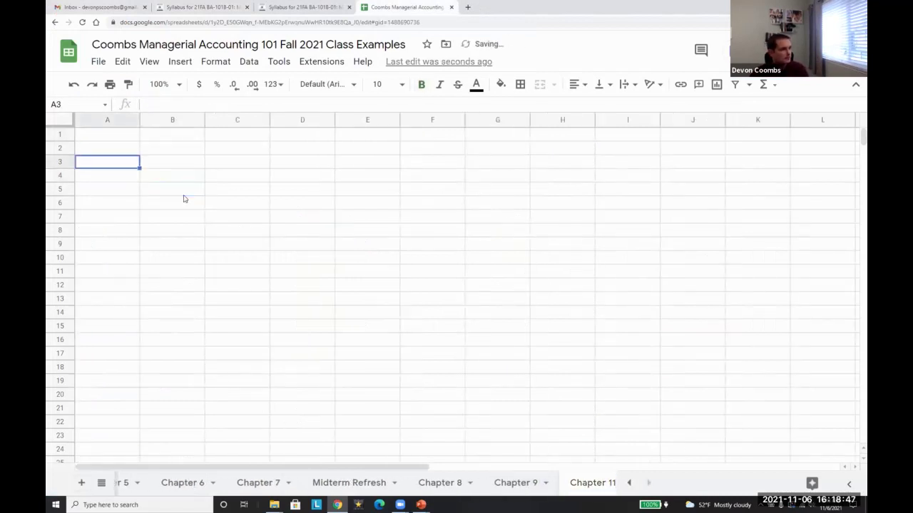
# Step: Enter the title Investment Decisions in A1 and the column heading College in A3
pyautogui.write('Investment Decisi')
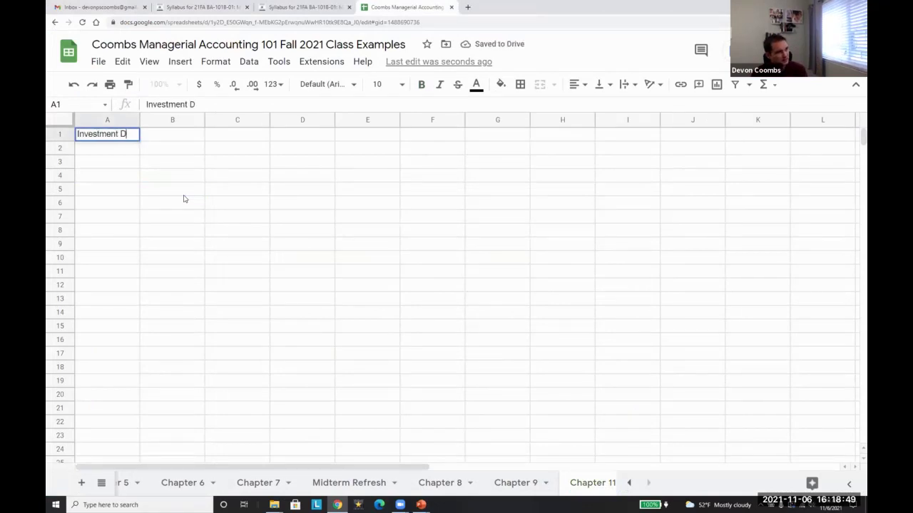
pyautogui.press('Return')
pyautogui.press('Return')
pyautogui.write('College')
pyautogui.press('Return')
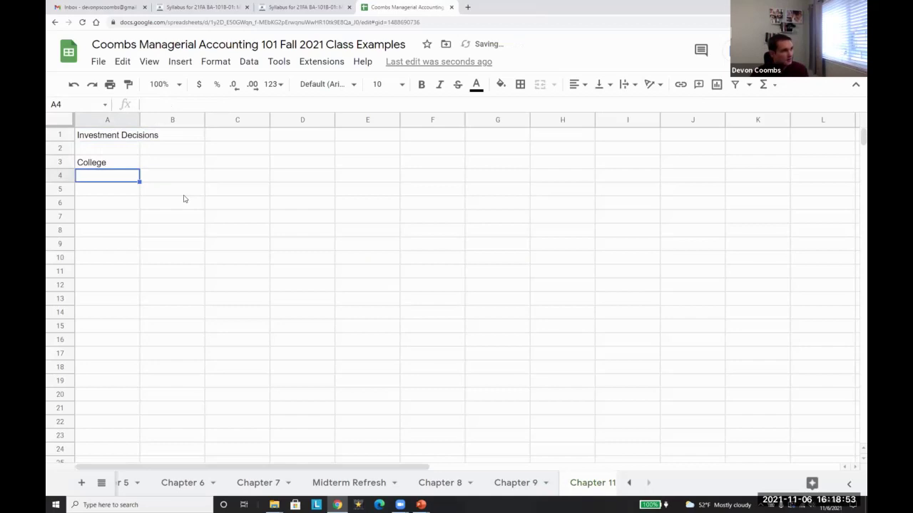
# Step: Enter -20000 in A4 as a currency amount and copy it down through A7
pyautogui.write('-20000')
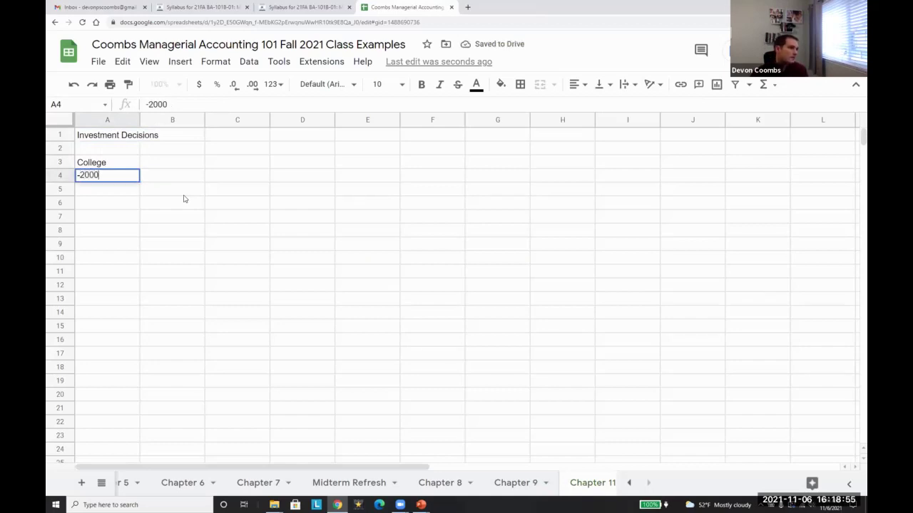
pyautogui.press('Return')
pyautogui.press('Up')
pyautogui.hotkey('ctrl', 'c')
pyautogui.press('Down')
pyautogui.hotkey('ctrl', 'v')
pyautogui.press('Down')
pyautogui.hotkey('ctrl', 'v')
pyautogui.press('Down')
pyautogui.hotkey('ctrl', 'v')
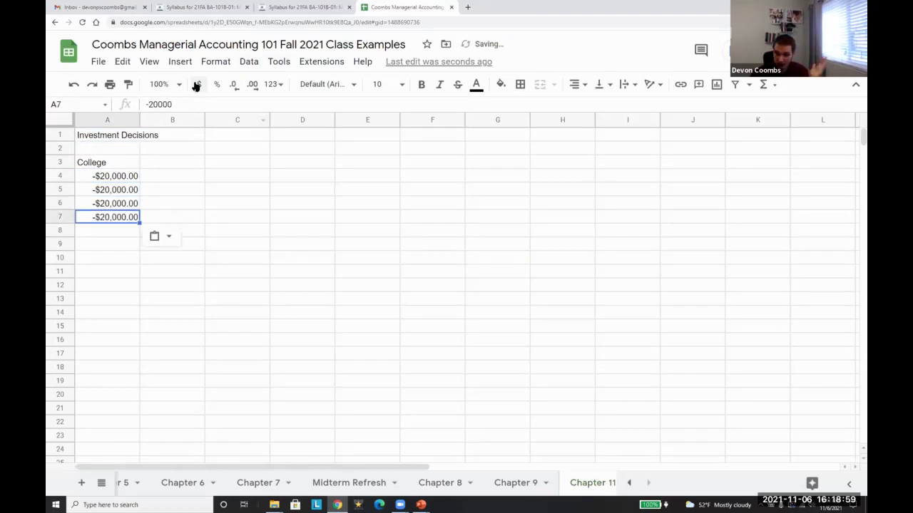
# Step: Replace the first College amount in A4 with 40000
pyautogui.press('Up')
pyautogui.press('Up')
pyautogui.press('Up')
pyautogui.press('Up')
pyautogui.press('Down')
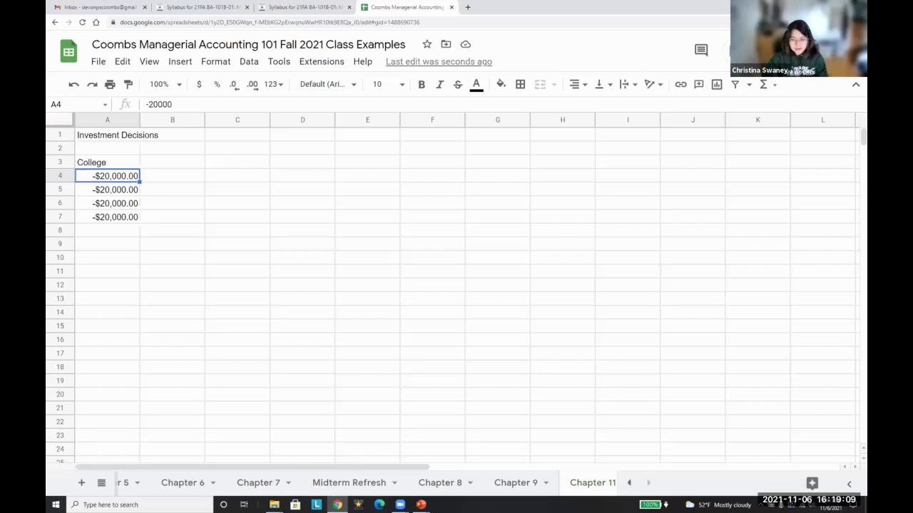
pyautogui.write('400')
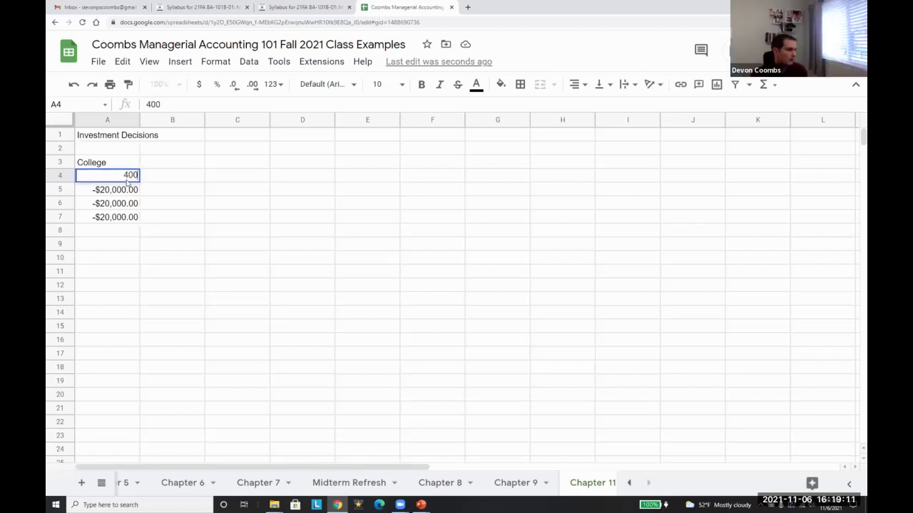
pyautogui.write('00')
pyautogui.press('Return')
# Step: Copy the 40000 amount from A4 down through A7
pyautogui.press('Up')
pyautogui.hotkey('ctrl', 'c')
pyautogui.press('Down')
pyautogui.hotkey('ctrl', 'v')
pyautogui.press('Down')
pyautogui.hotkey('ctrl', 'v')
pyautogui.press('Down')
pyautogui.hotkey('ctrl', 'v')
pyautogui.press('Up')
# Step: Make the College amount in A4 negative, -40000, and copy it down through A7
pyautogui.doubleClick(126, 180)
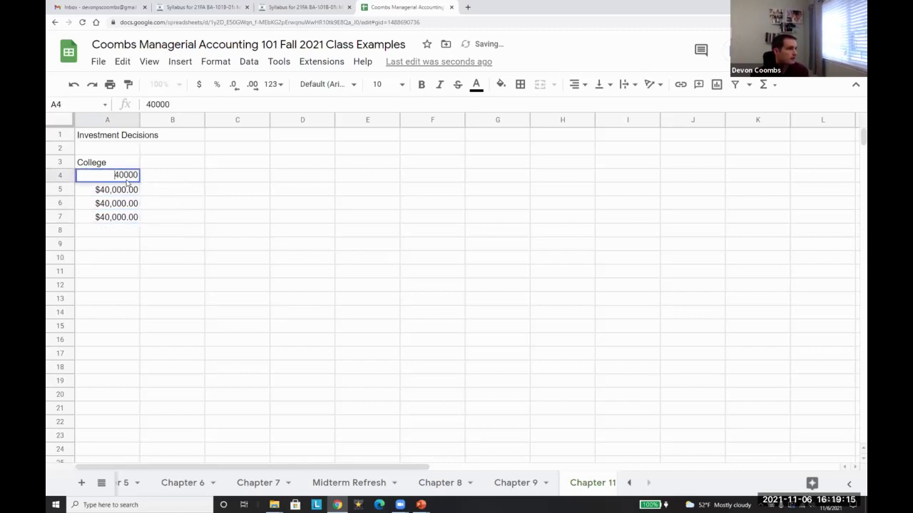
pyautogui.write('-')
pyautogui.press('Return')
pyautogui.press('Up')
pyautogui.hotkey('ctrl', 'c')
pyautogui.press('Down')
pyautogui.hotkey('ctrl', 'v')
pyautogui.press('Down')
pyautogui.hotkey('ctrl', 'v')
pyautogui.press('Down')
pyautogui.hotkey('ctrl', 'v')
# Step: Add the column heading Lost Income in B3
pyautogui.press('Up')
pyautogui.press('Up')
pyautogui.press('Up')
pyautogui.press('Up')
pyautogui.press('Up')
pyautogui.press('Down')
pyautogui.press('Right')
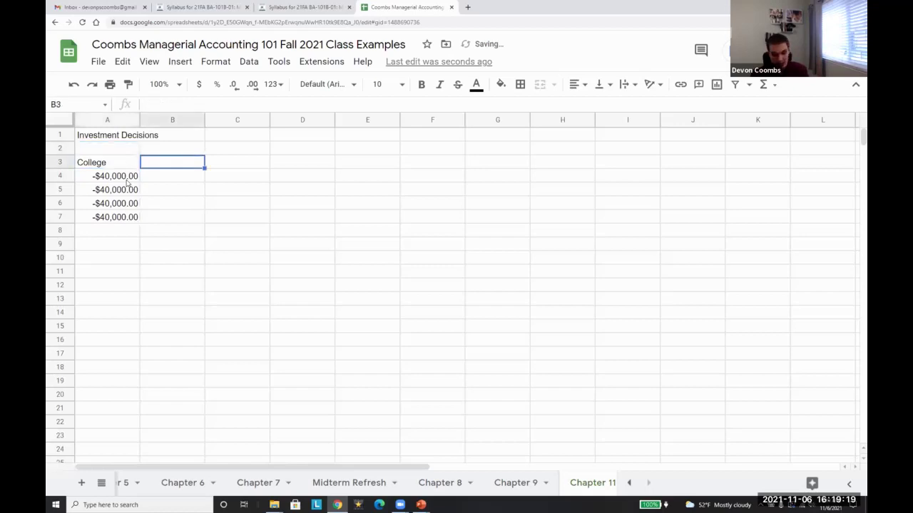
pyautogui.write('Lost Income')
pyautogui.press('Return')
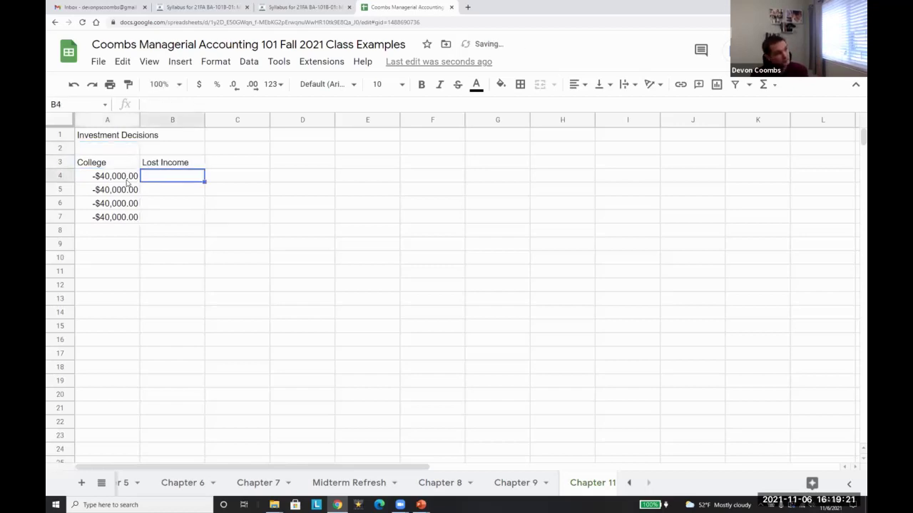
pyautogui.write('$')
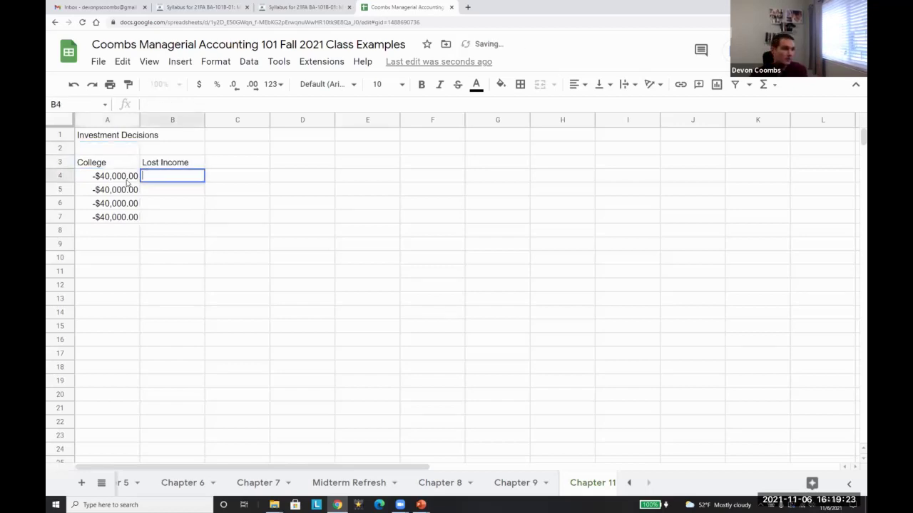
pyautogui.write('-')
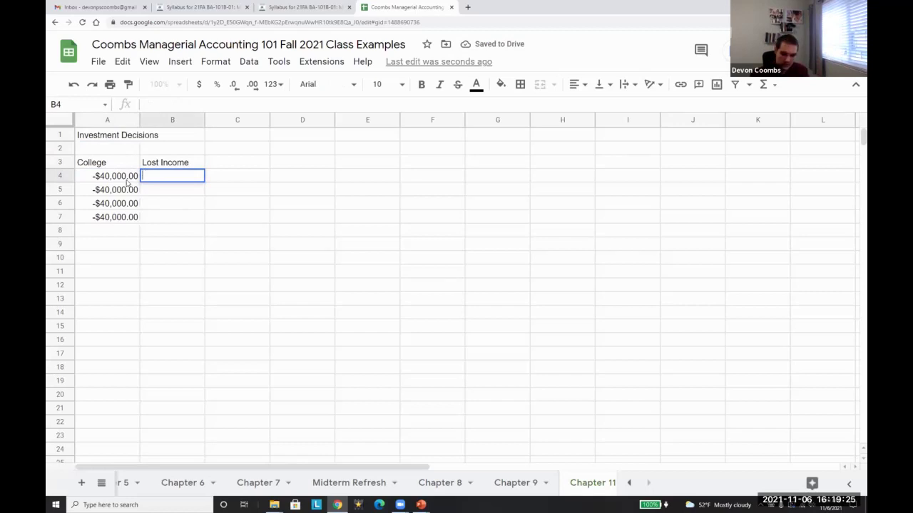
pyautogui.press('BackSpace')
pyautogui.write('=$20*40')
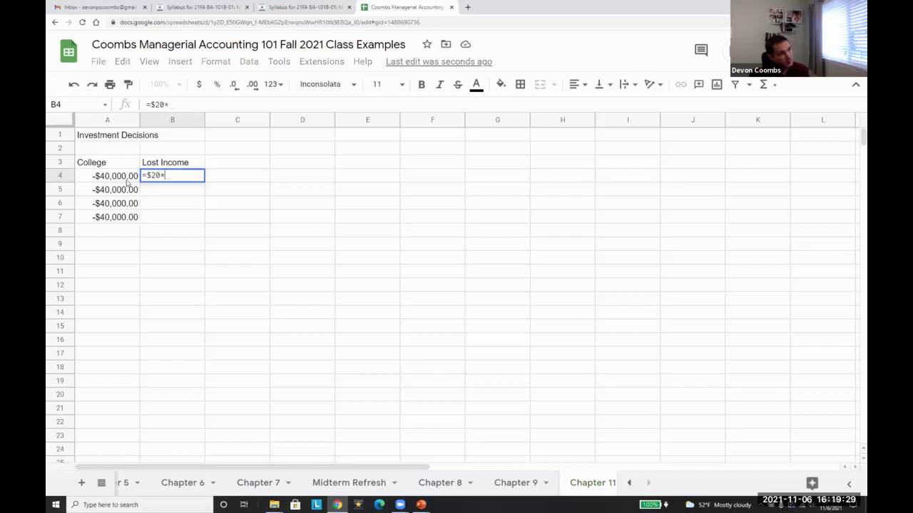
pyautogui.press('Return')
# Step: Enter the formula =20*2080 in B4 for the first year's lost income
pyautogui.press('Up')
pyautogui.press('Return')
pyautogui.press('BackSpace')
pyautogui.press('BackSpace')
pyautogui.press('BackSpace')
pyautogui.press('BackSpace')
pyautogui.press('BackSpace')
pyautogui.press('BackSpace')
pyautogui.write('20*2080')
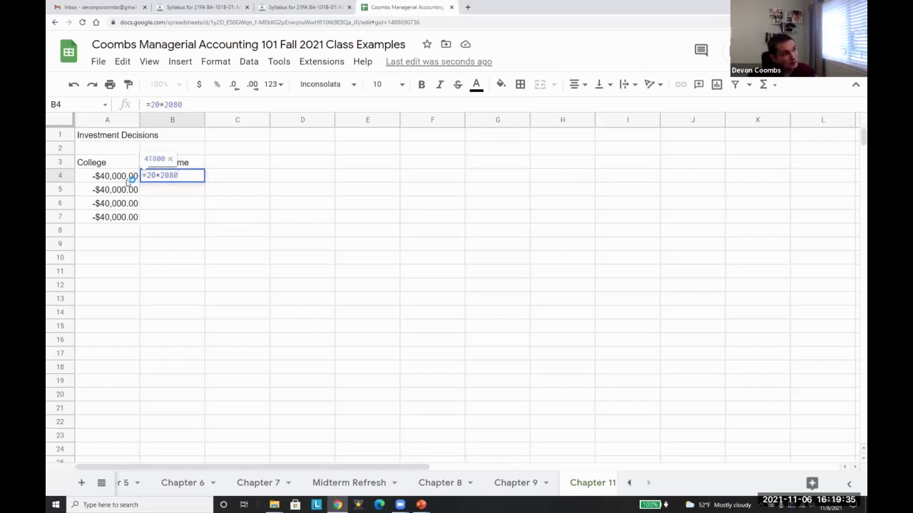
pyautogui.press('Return')
# Step: Change the lost income formula in B4 to =-20*2080 and copy it down through B7
pyautogui.press('Up')
pyautogui.press('Return')
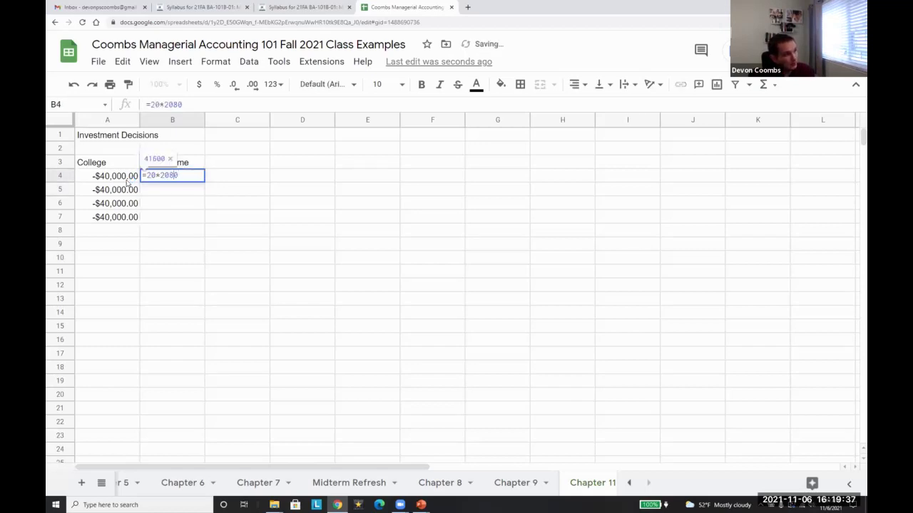
pyautogui.write('-')
pyautogui.press('Return')
pyautogui.press('Up')
pyautogui.hotkey('ctrl', 'c')
pyautogui.press('Down')
pyautogui.hotkey('ctrl', 'v')
pyautogui.press('Down')
pyautogui.hotkey('ctrl', 'v')
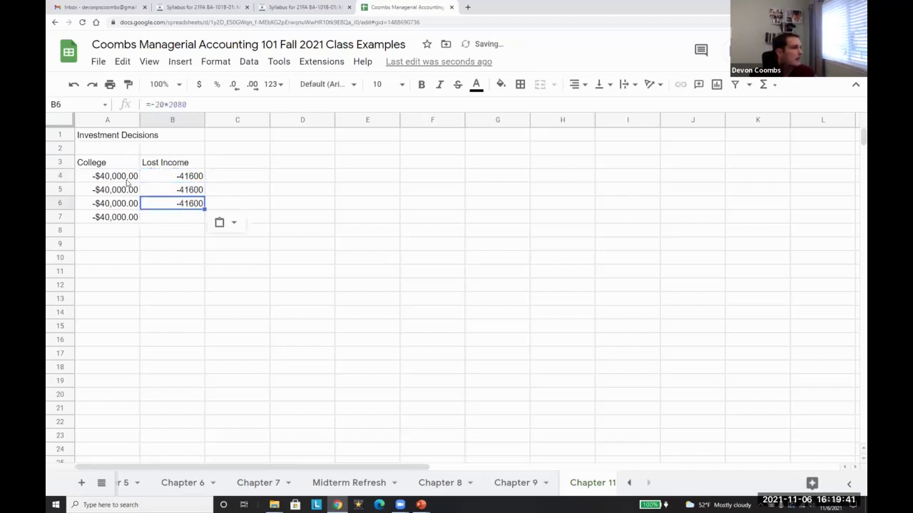
pyautogui.press('Down')
pyautogui.hotkey('ctrl', 'v')
# Step: Add the column heading Total Yearly Cost in C3
pyautogui.press('Right')
pyautogui.press('Up')
pyautogui.press('Up')
pyautogui.press('Up')
pyautogui.press('Up')
pyautogui.press('Up')
pyautogui.press('Down')
pyautogui.write('Total Yearly Cost')
pyautogui.press('Return')
# Step: Try to add the first year's College and Lost Income amounts in C4
pyautogui.write('=')
pyautogui.click(127, 182)
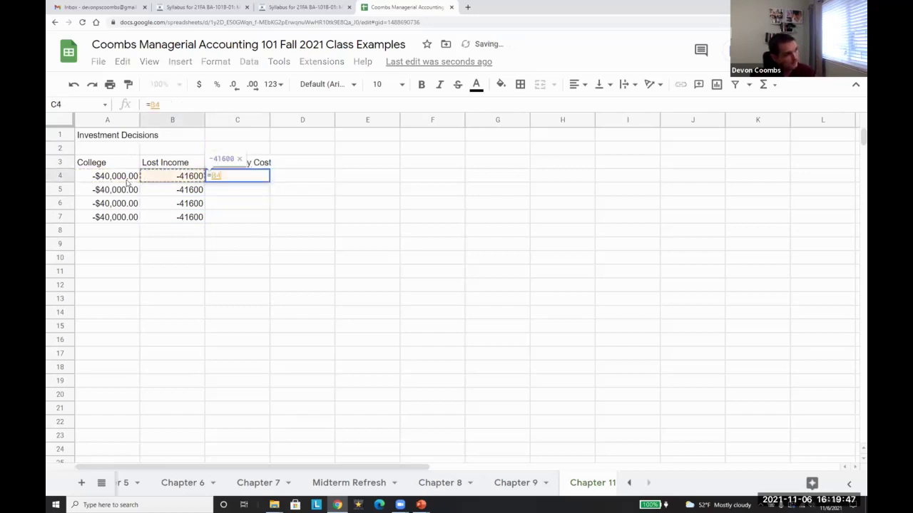
pyautogui.write('+B4')
pyautogui.press('Return')
# Step: Enter the formula =A4+B4 in C4 for the first year's total cost
pyautogui.press('Up')
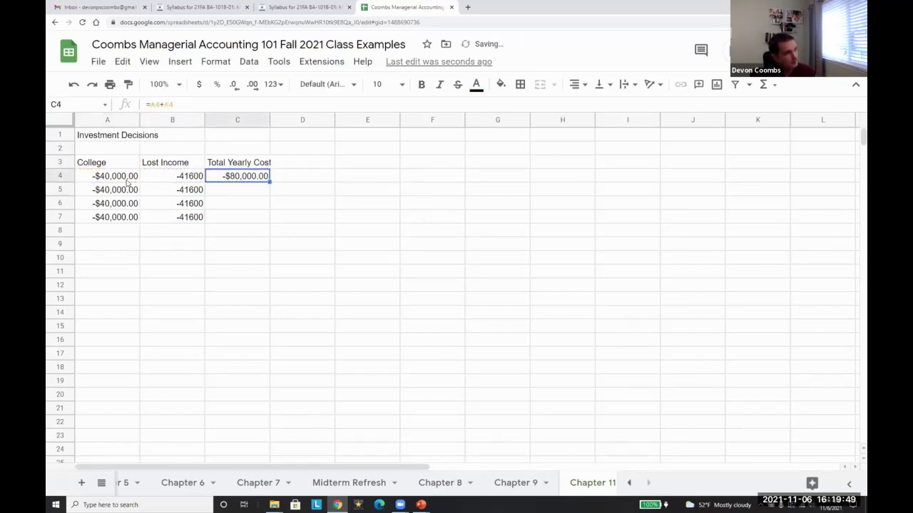
pyautogui.write('=')
pyautogui.press('Left')
pyautogui.press('Left')
pyautogui.write('+')
pyautogui.press('Right')
pyautogui.press('Right')
pyautogui.press('Right')
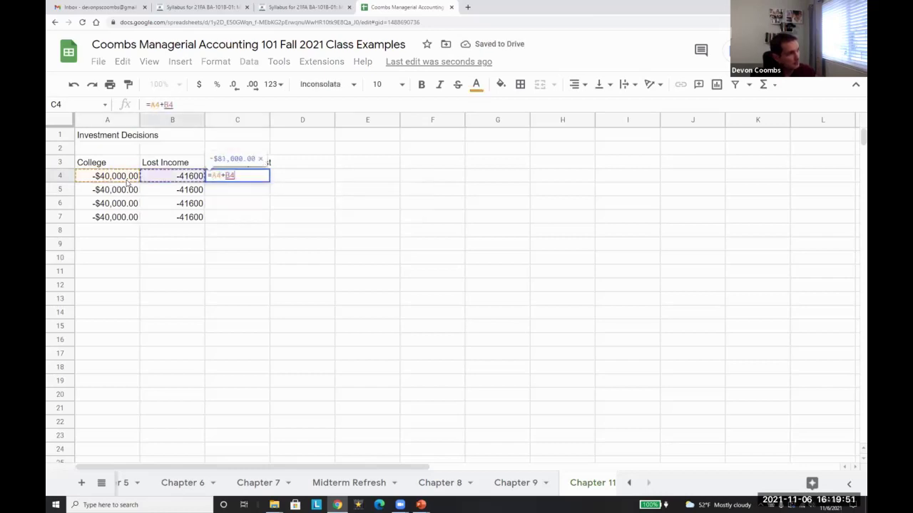
pyautogui.press('Left')
pyautogui.press('Left')
pyautogui.press('Left')
pyautogui.press('Right')
pyautogui.press('Return')
# Step: Copy the total yearly cost formula from C4 down through C7
pyautogui.press('Up')
pyautogui.hotkey('ctrl', 'c')
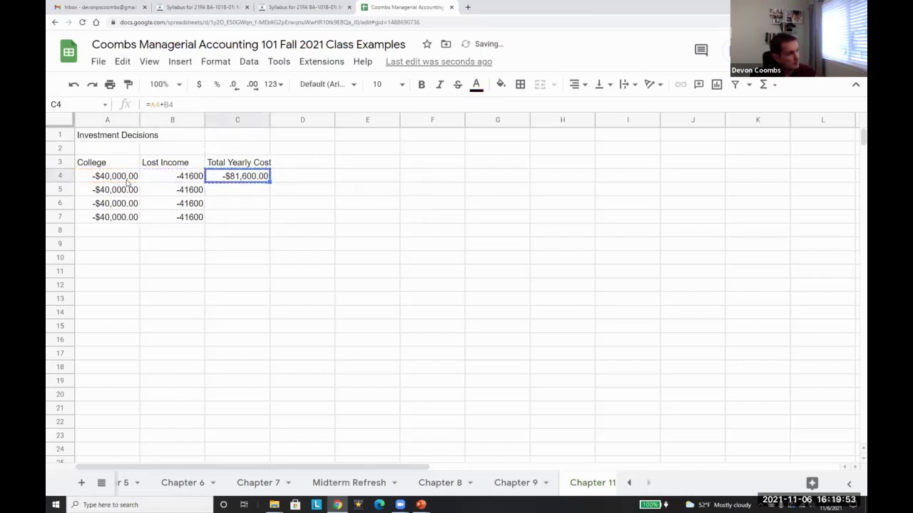
pyautogui.press('Down')
pyautogui.hotkey('ctrl', 'v')
pyautogui.press('Down')
pyautogui.hotkey('ctrl', 'v')
pyautogui.press('Down')
pyautogui.hotkey('ctrl', 'v')
pyautogui.press('Down')
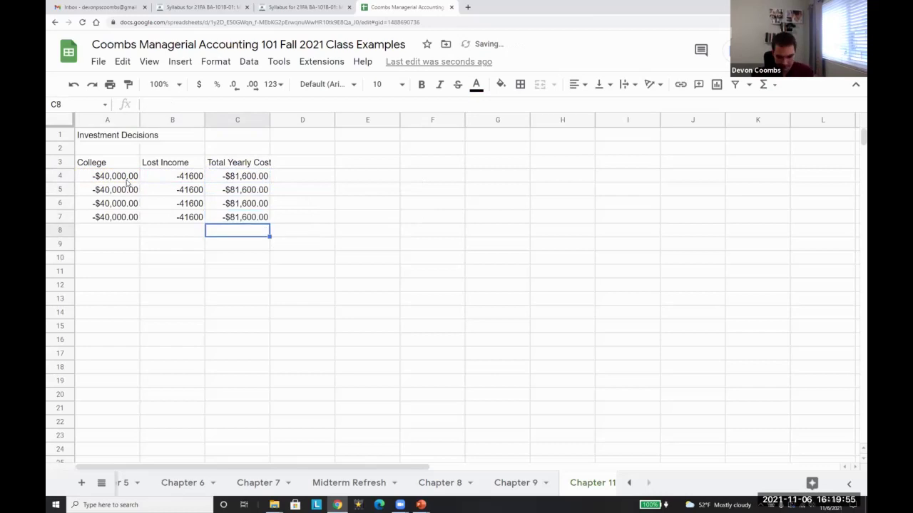
# Step: Insert a blank column before the College column
pyautogui.press('Up')
pyautogui.press('Up')
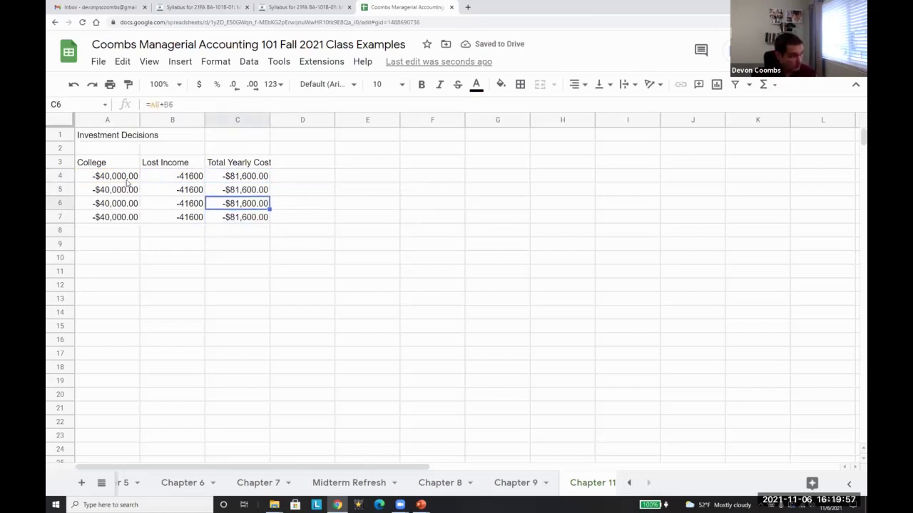
pyautogui.rightClick(119, 121)
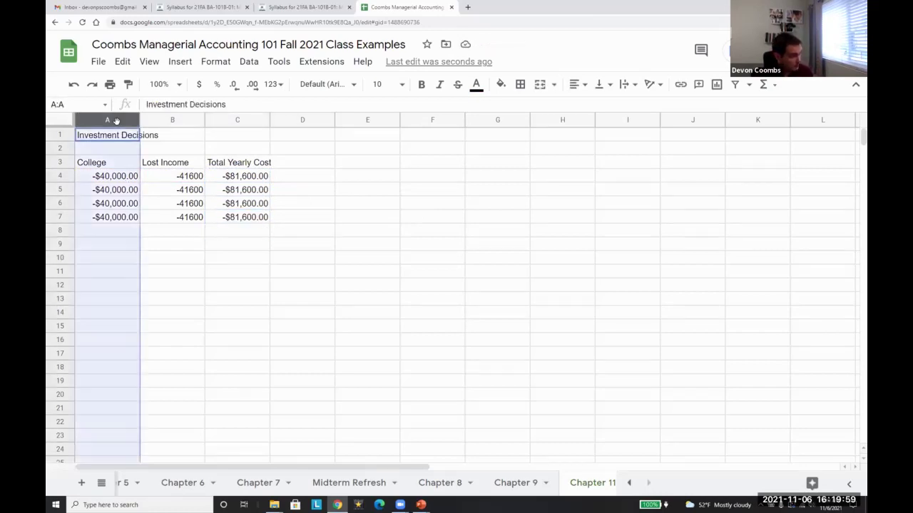
pyautogui.click(184, 228)
# Step: Enter the heading Years in A3 and number the rows 1 to 4 in A4:A7
pyautogui.press('Down')
pyautogui.press('Down')
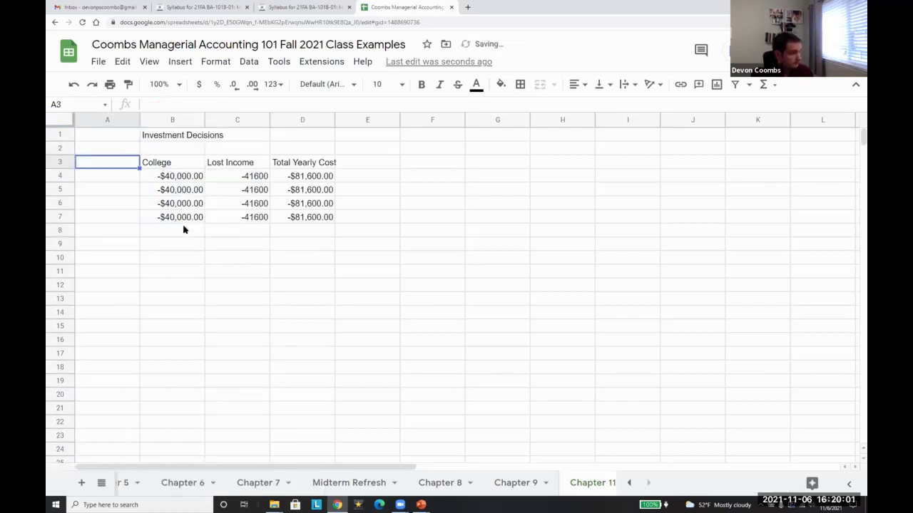
pyautogui.write('Years')
pyautogui.press('Return')
pyautogui.write('1')
pyautogui.press('Return')
pyautogui.write('2')
pyautogui.press('Return')
pyautogui.write('23')
pyautogui.press('BackSpace')
pyautogui.press('BackSpace')
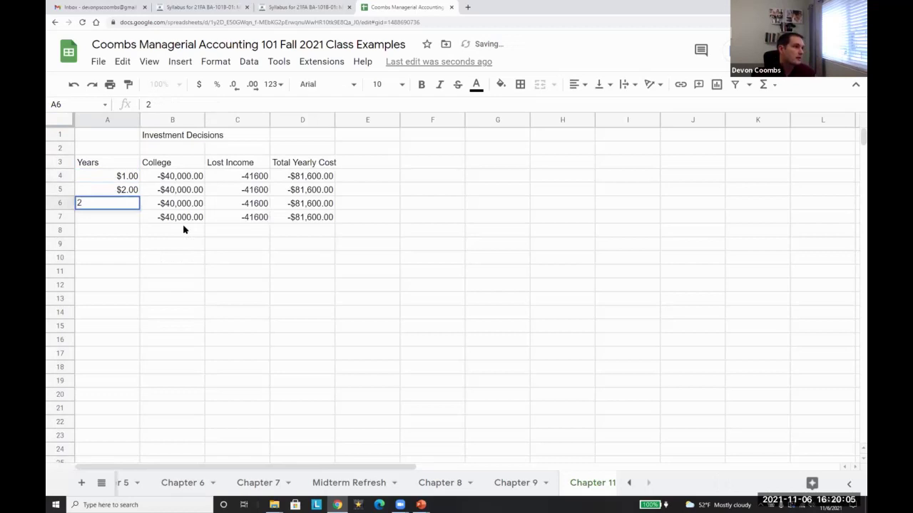
pyautogui.write('3')
pyautogui.press('Return')
pyautogui.write('4')
pyautogui.press('Return')
# Step: Change the format of the year values in A4:A7 from currency to plain number
pyautogui.press('Up')
pyautogui.hotkey('shift', 'Up')
pyautogui.hotkey('shift', 'Up')
pyautogui.hotkey('shift', 'Up')
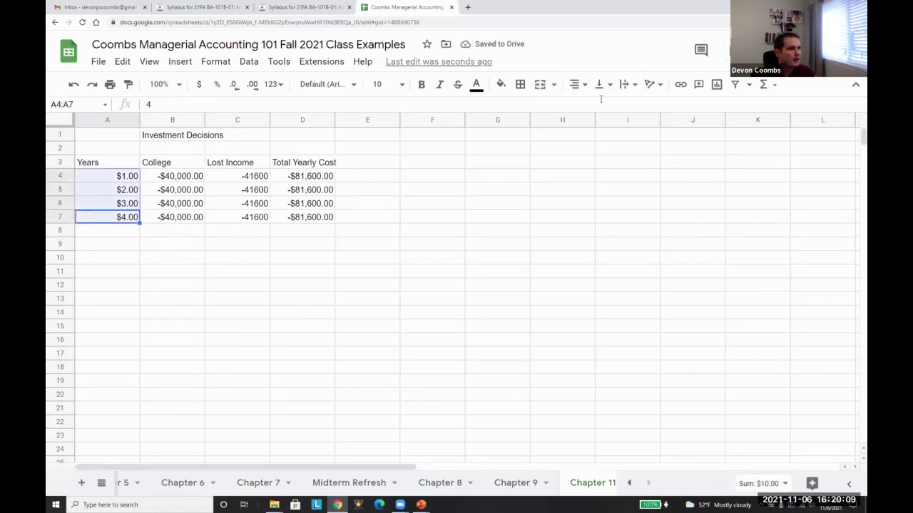
pyautogui.click(268, 85)
pyautogui.click(294, 160)
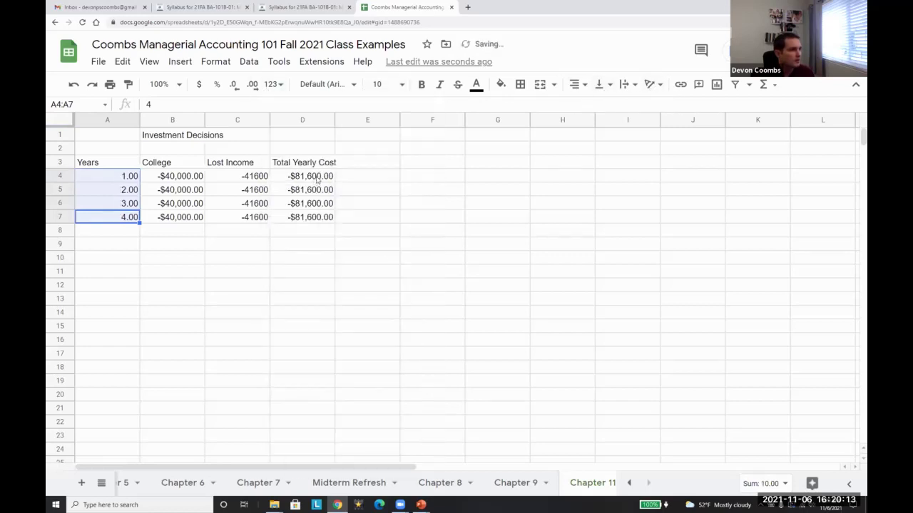
# Step: Add the column heading Total Cost in E3
pyautogui.press('Right')
pyautogui.press('Right')
pyautogui.press('Right')
pyautogui.press('Right')
pyautogui.press('Up')
pyautogui.press('Up')
pyautogui.press('Up')
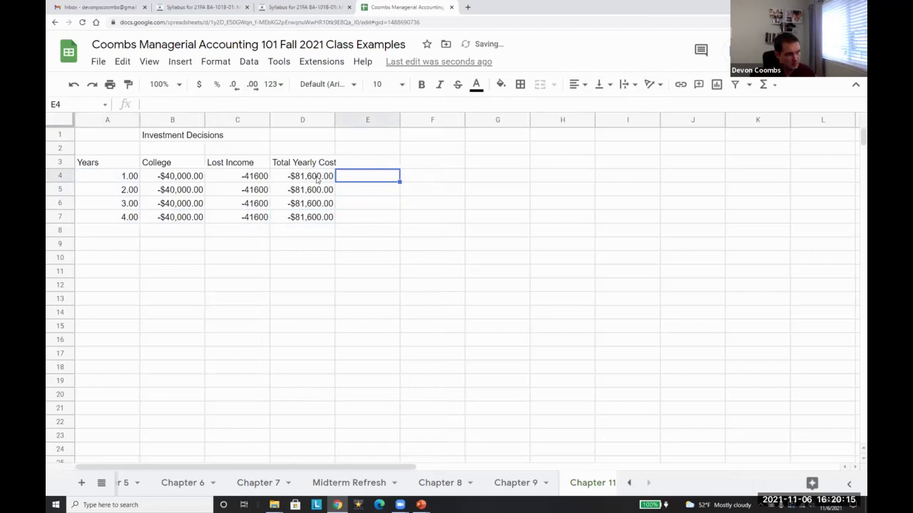
pyautogui.press('Up')
pyautogui.write('T')
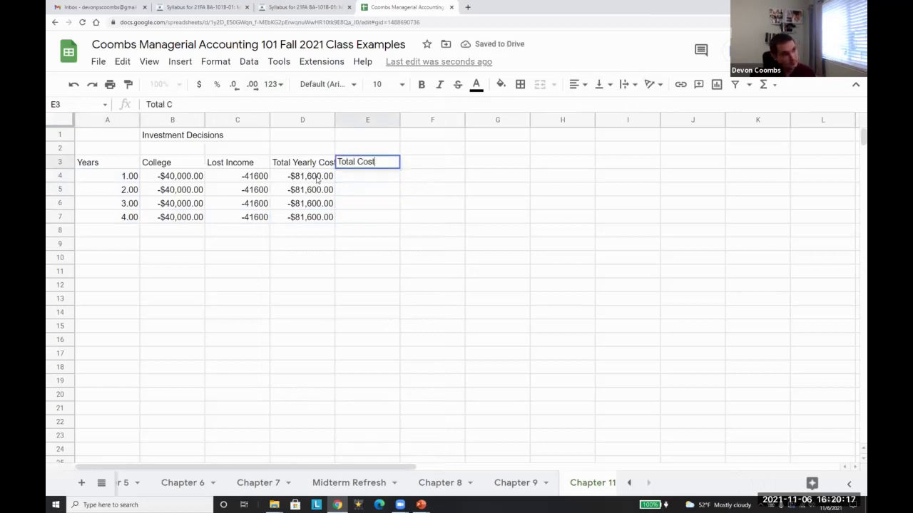
pyautogui.press('Return')
# Step: Enter a SUM formula in E5 that adds the Total Yearly Cost values in D4:D5
pyautogui.press('Return')
pyautogui.press('Return')
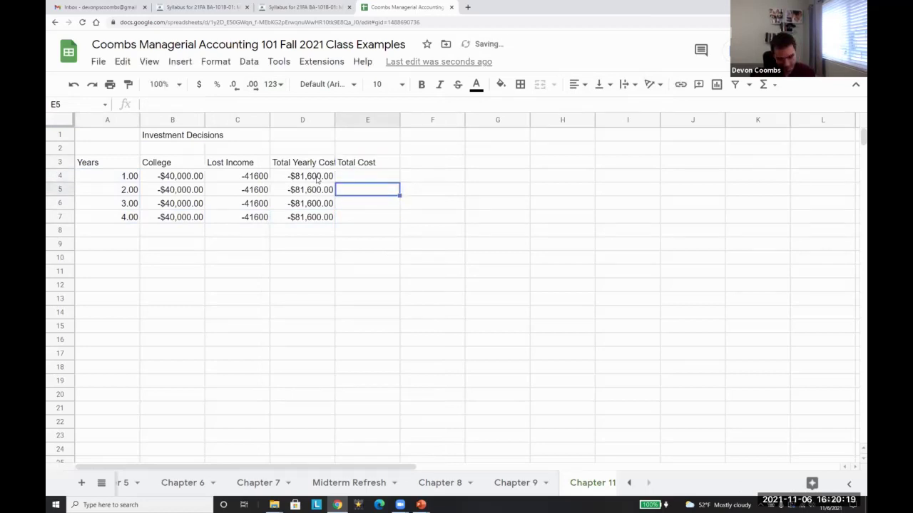
pyautogui.write('=sum(')
pyautogui.press('Left')
pyautogui.hotkey('shift', 'Up')
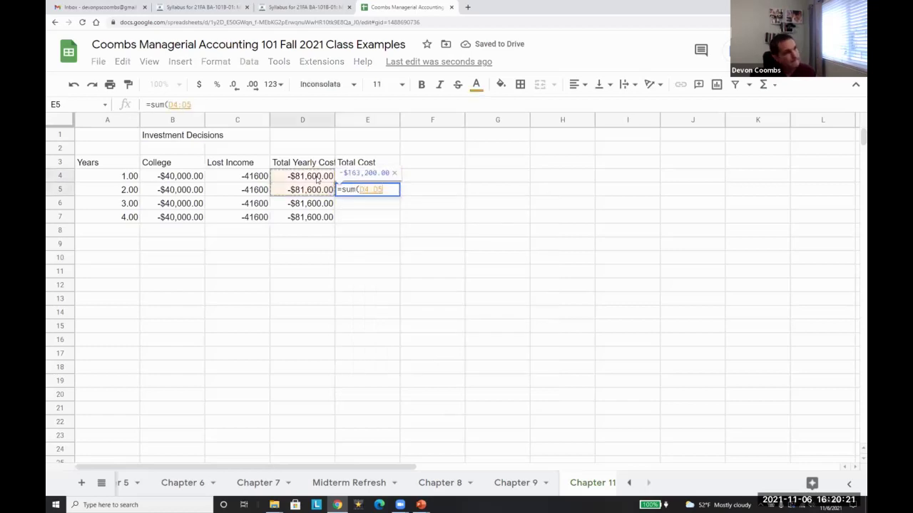
pyautogui.press('Return')
# Step: Continue the cumulative Total Cost column with SUM formulas for D4:D6 in E6 and D4:D7 in E7
pyautogui.write('=sum(')
pyautogui.press('Left')
pyautogui.hotkey('shift', 'Up')
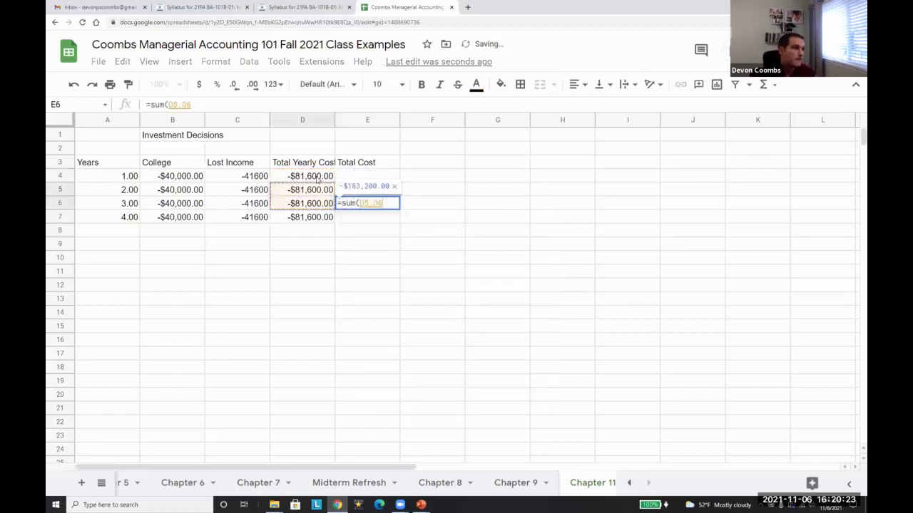
pyautogui.press('Return')
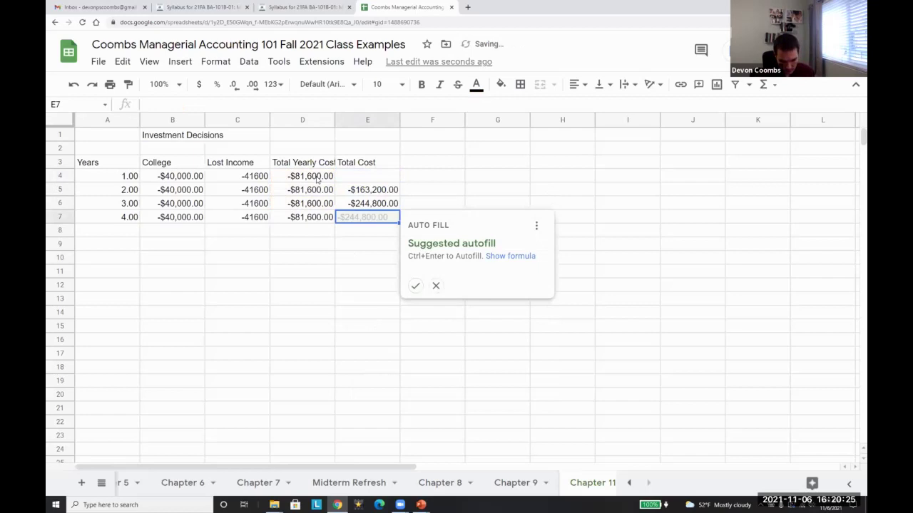
pyautogui.write('=sum(')
pyautogui.press('Left')
pyautogui.hotkey('shift', 'Up')
pyautogui.hotkey('shift', 'Up')
pyautogui.hotkey('shift', 'Up')
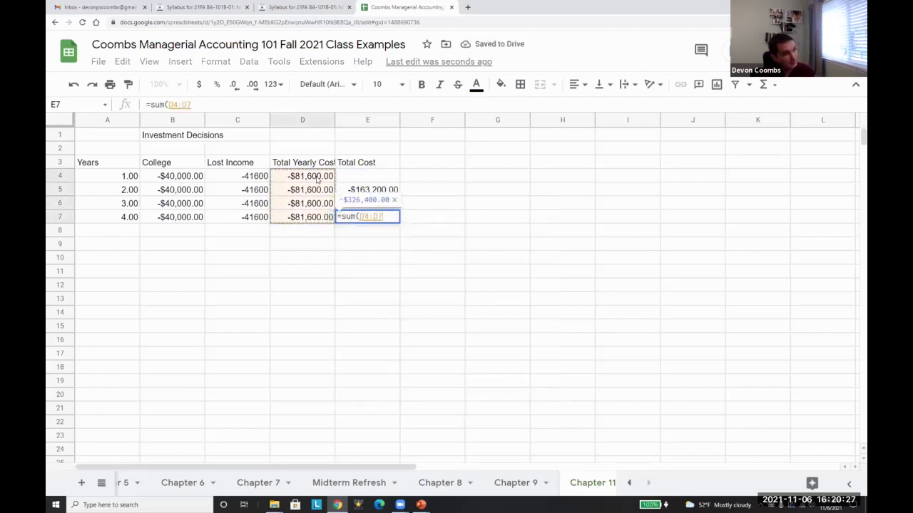
pyautogui.press('Return')
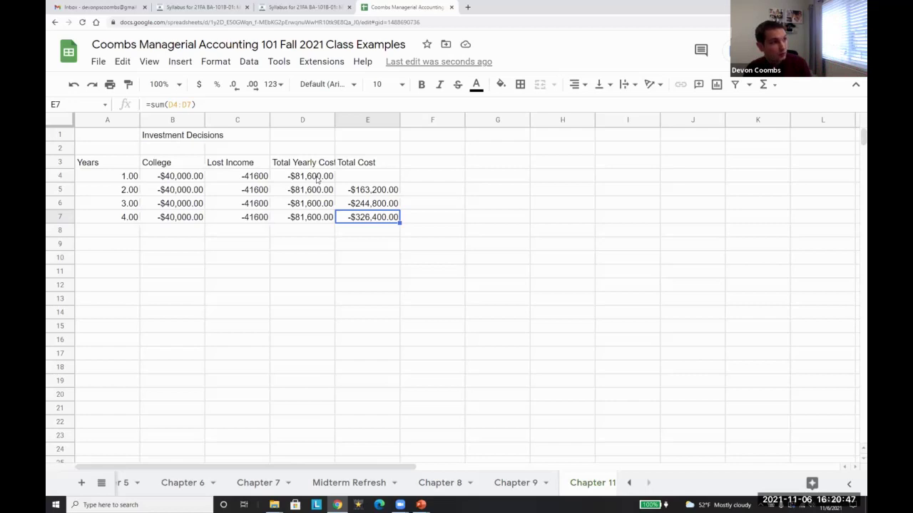
# Step: Add the column heading Increased Income in F3
pyautogui.press('Left')
pyautogui.press('Left')
pyautogui.press('Left')
pyautogui.press('Up')
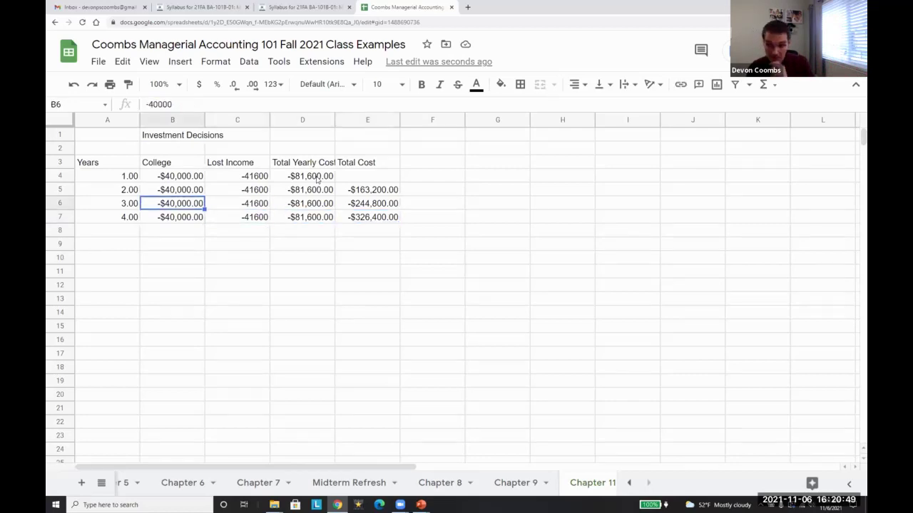
pyautogui.press('Right')
pyautogui.press('Right')
pyautogui.press('Right')
pyautogui.press('Up')
pyautogui.press('Up')
pyautogui.press('Right')
pyautogui.press('Up')
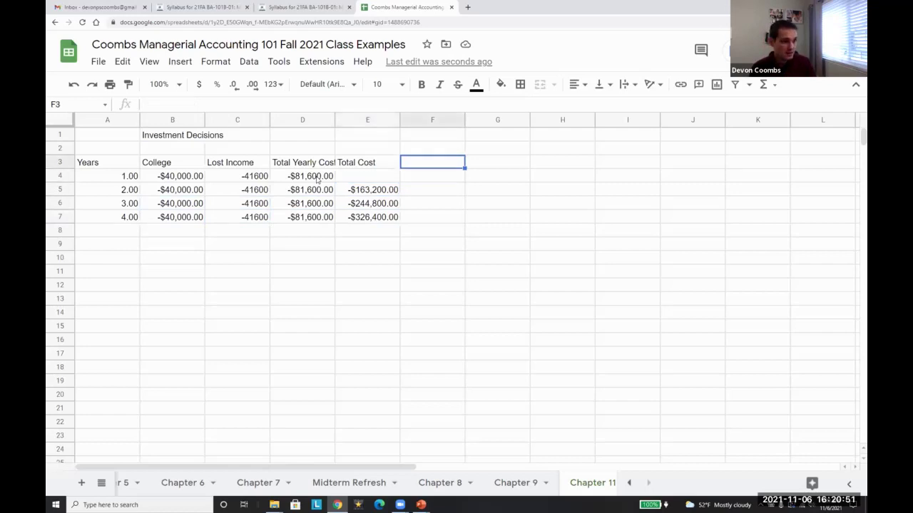
pyautogui.press('Return')
pyautogui.write('Increased Income')
pyautogui.press('Return')
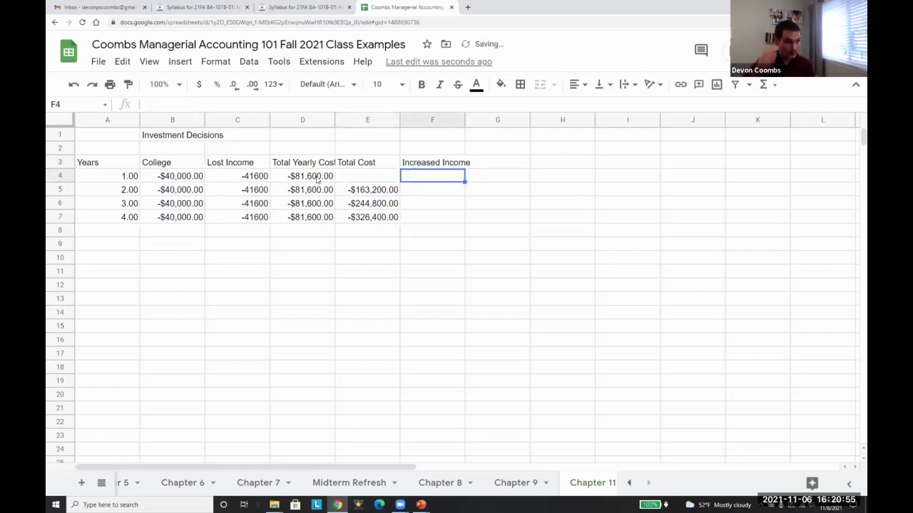
# Step: Enter 0 in each of F4:F7 for the four college years and format these cells as currency
pyautogui.write('0')
pyautogui.press('Return')
pyautogui.write('0')
pyautogui.press('Return')
pyautogui.write('0')
pyautogui.press('Return')
pyautogui.write('0')
pyautogui.press('Return')
pyautogui.press('Up')
pyautogui.hotkey('shift', 'Up')
pyautogui.hotkey('shift', 'Up')
pyautogui.hotkey('shift', 'Up')
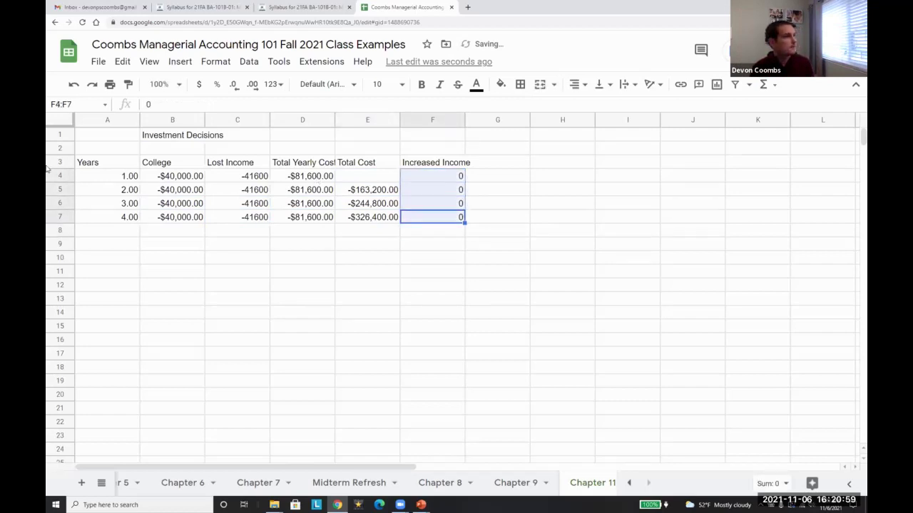
pyautogui.click(199, 84)
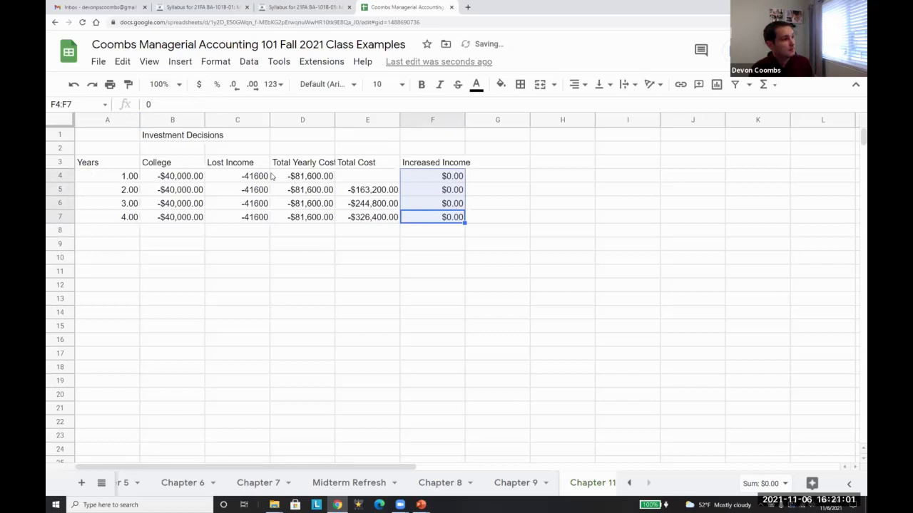
# Step: Enter 70000 in F8 and format it as currency
pyautogui.press('Down')
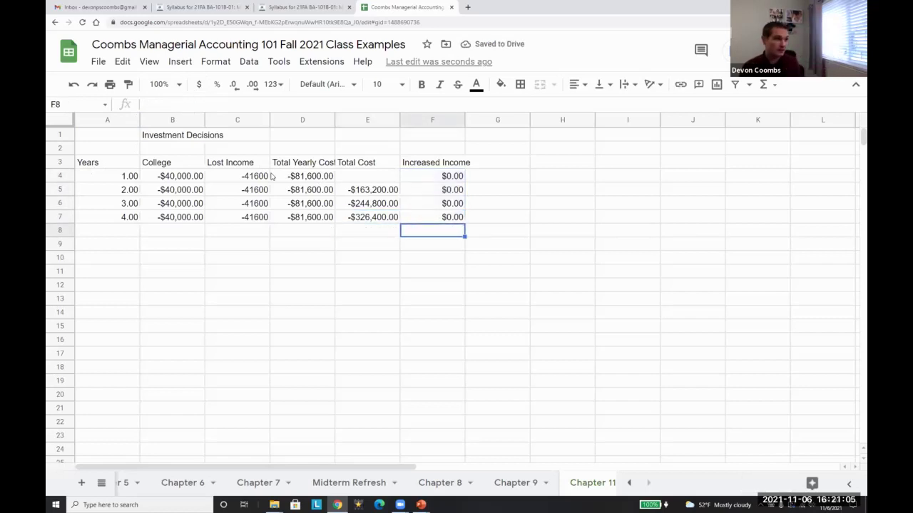
pyautogui.write('70')
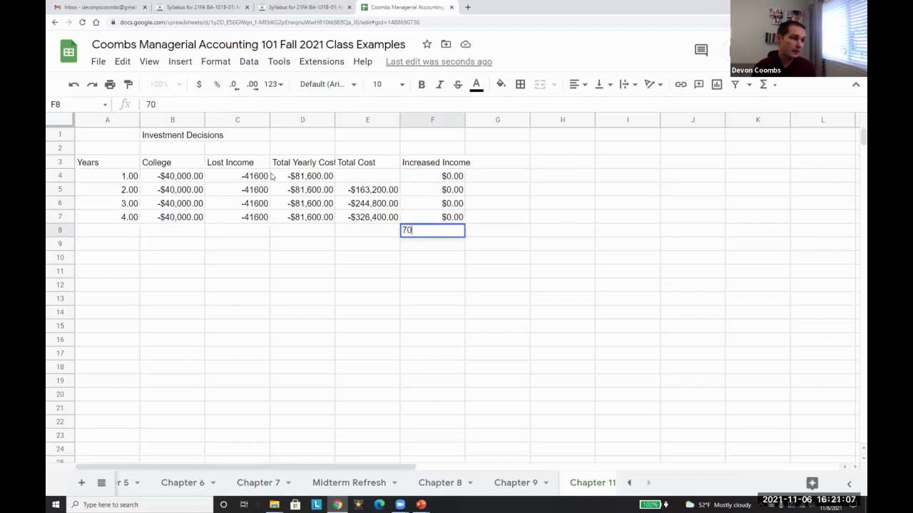
pyautogui.write('000')
pyautogui.press('Return')
pyautogui.press('Up')
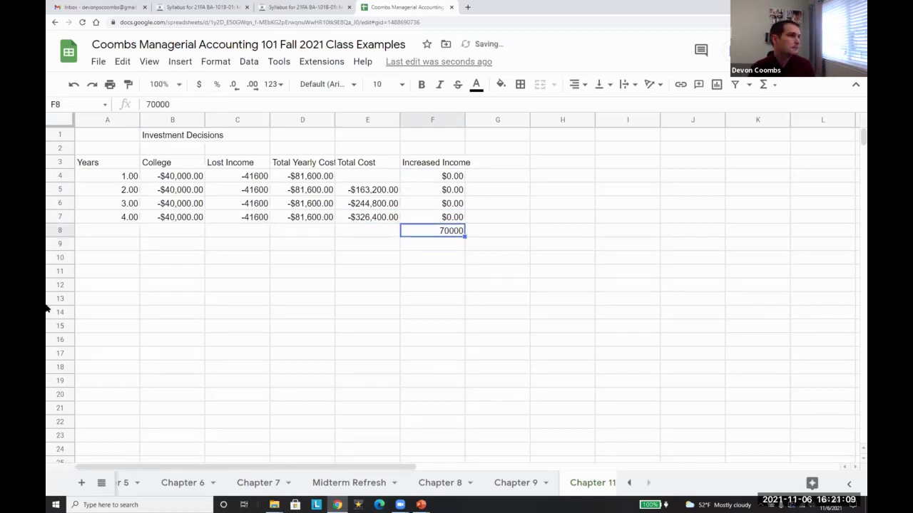
pyautogui.click(200, 85)
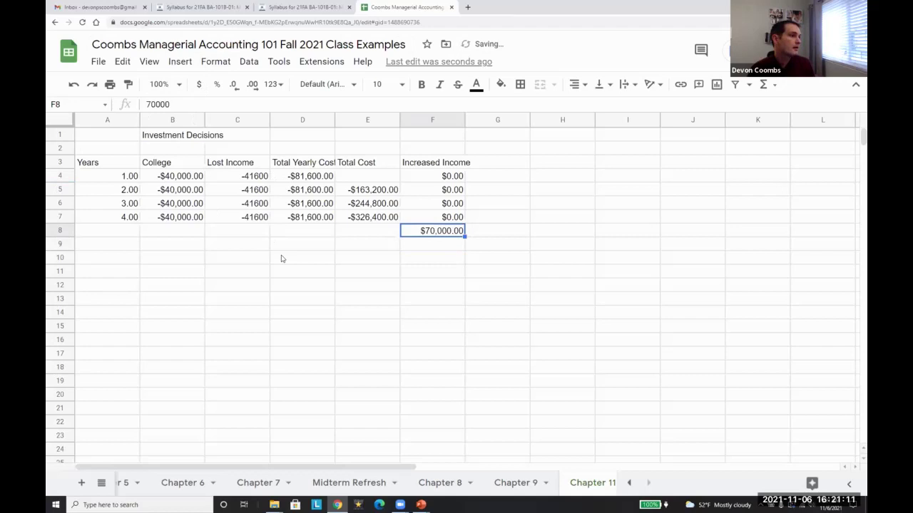
# Step: Replace the heading in F3 with New Income
pyautogui.press('Left')
pyautogui.press('Left')
pyautogui.press('Right')
pyautogui.press('Up')
pyautogui.press('Up')
pyautogui.press('Up')
pyautogui.press('Up')
pyautogui.press('Right')
pyautogui.press('Up')
pyautogui.write('New Income')
pyautogui.press('Return')
# Step: Enter the formula =F8*1.05 in F9 to grow the new income by 5% per year
pyautogui.press('Down')
pyautogui.press('Down')
pyautogui.press('Down')
pyautogui.press('Down')
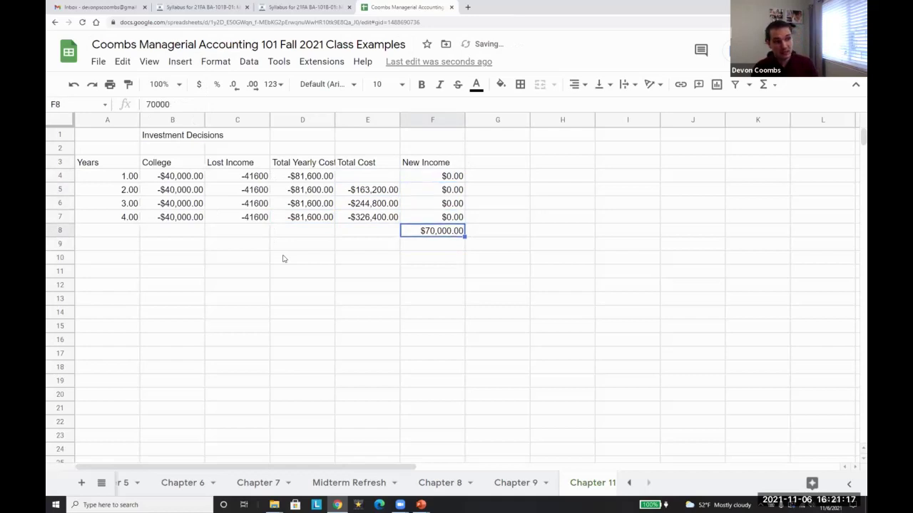
pyautogui.press('Down')
pyautogui.write('=F8')
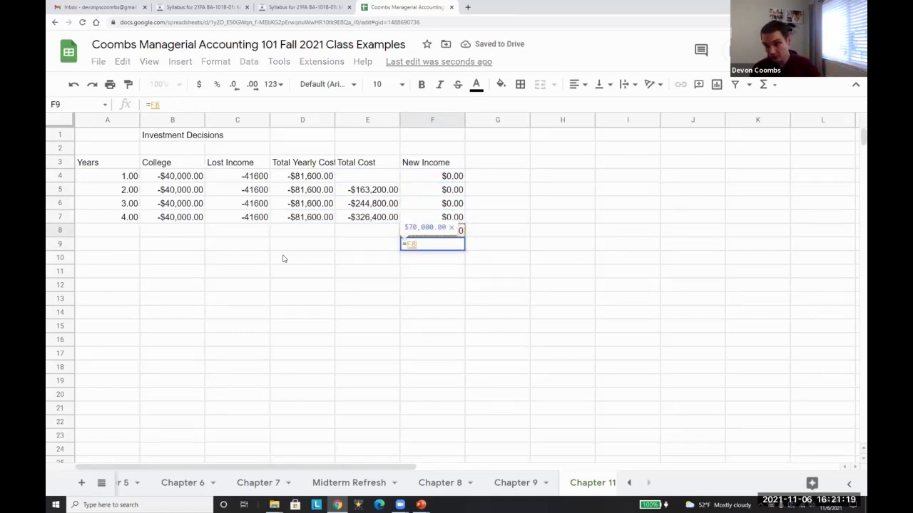
pyautogui.write('*1.0')
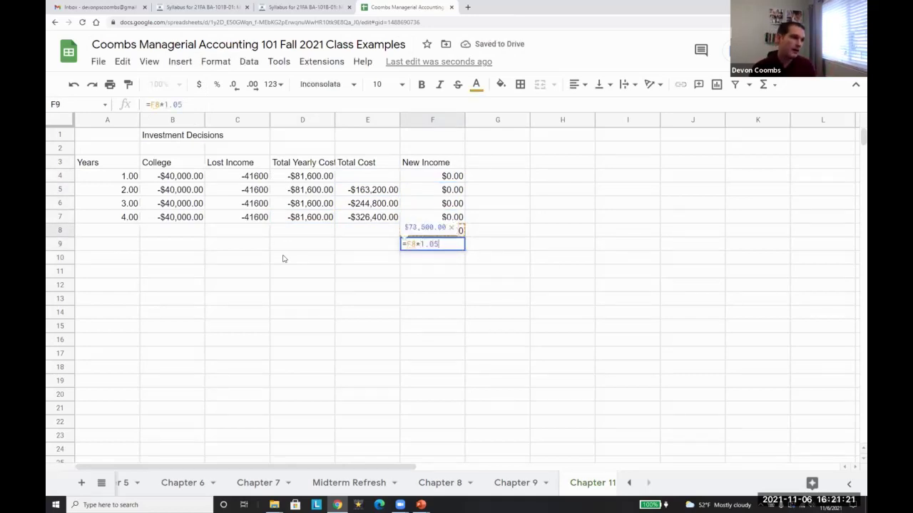
pyautogui.write('5')
pyautogui.press('Return')
# Step: Copy the 5% growth formula from F9 down through F10:F15
pyautogui.press('Up')
pyautogui.hotkey('ctrl', 'c')
pyautogui.press('Down')
pyautogui.hotkey('ctrl', 'v')
pyautogui.press('Down')
pyautogui.hotkey('ctrl', 'v')
pyautogui.press('Down')
pyautogui.hotkey('ctrl', 'v')
pyautogui.press('Down')
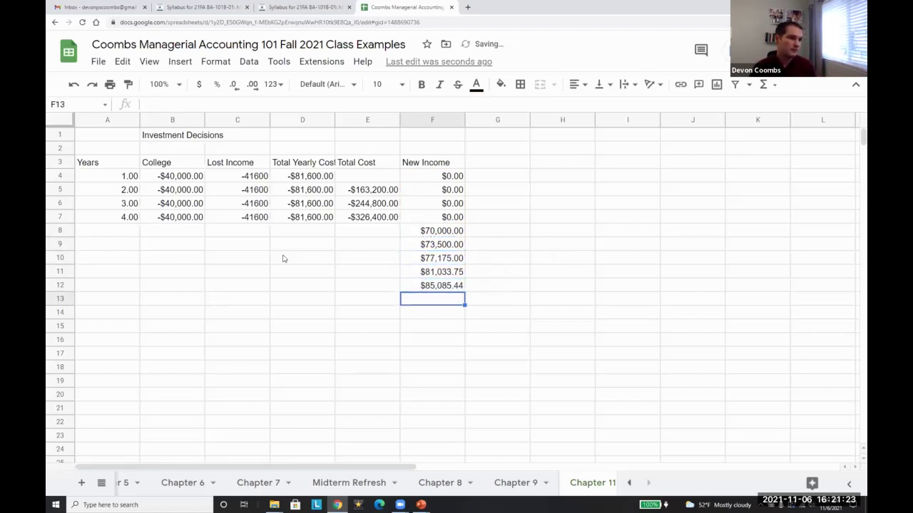
pyautogui.hotkey('ctrl', 'v')
pyautogui.press('Down')
pyautogui.hotkey('ctrl', 'v')
pyautogui.press('Down')
pyautogui.hotkey('ctrl', 'v')
pyautogui.press('Left')
pyautogui.press('Up')
pyautogui.press('Up')
pyautogui.press('Left')
pyautogui.press('Up')
pyautogui.press('Up')
pyautogui.press('Left')
pyautogui.press('Up')
pyautogui.press('Up')
pyautogui.press('Up')
pyautogui.press('Left')
pyautogui.write('=B7')
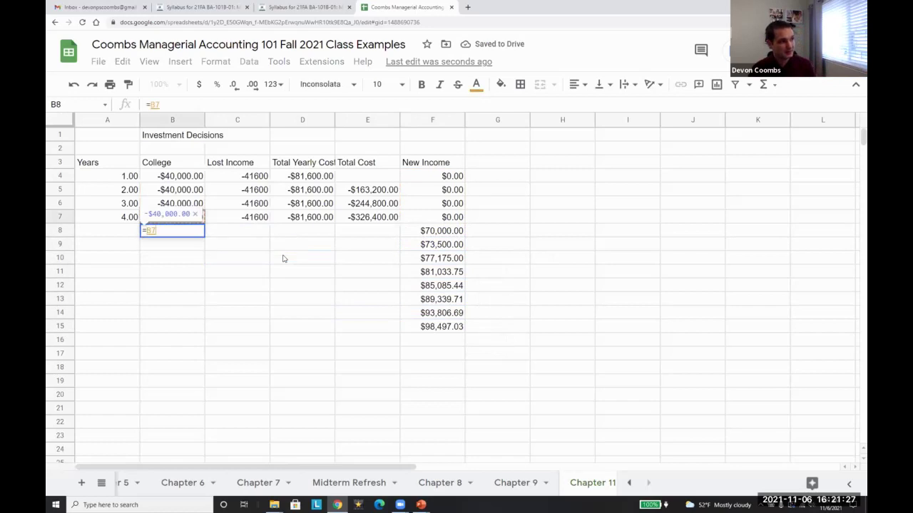
pyautogui.press('Escape')
# Step: Replace the Lost Income value in C5 with the formula =C4*1.02 for 2% yearly growth
pyautogui.press('Right')
pyautogui.press('Up')
pyautogui.press('Up')
pyautogui.press('Up')
pyautogui.press('Up')
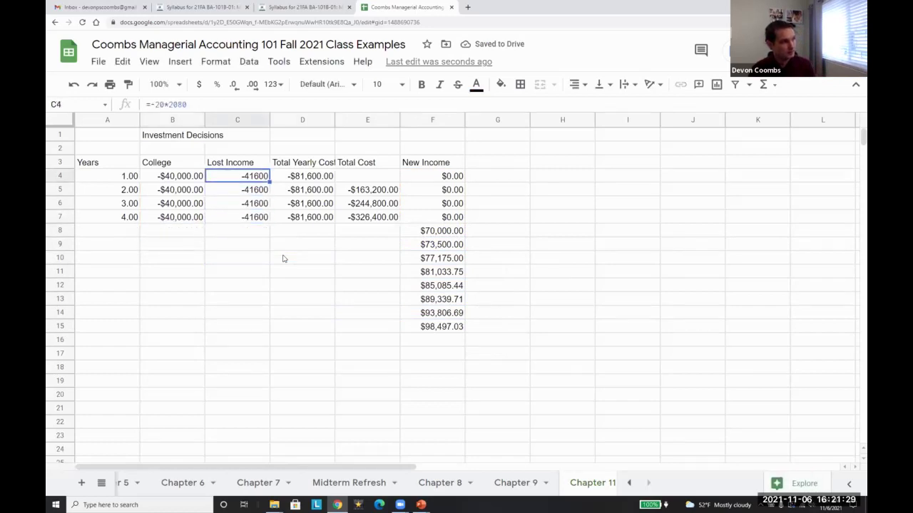
pyautogui.press('Down')
pyautogui.write('=C4*1.0')
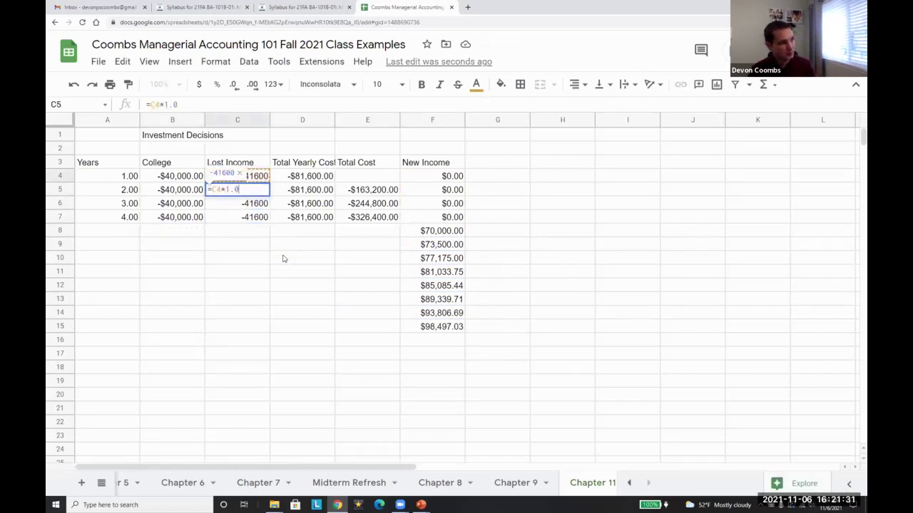
pyautogui.press('Return')
# Step: Copy the 2% growth formula from C5 down through C6:C12 in the Lost Income column
pyautogui.press('Up')
pyautogui.hotkey('ctrl', 'c')
pyautogui.press('Down')
pyautogui.hotkey('ctrl', 'v')
pyautogui.press('Down')
pyautogui.hotkey('ctrl', 'v')
pyautogui.press('Down')
pyautogui.hotkey('ctrl', 'v')
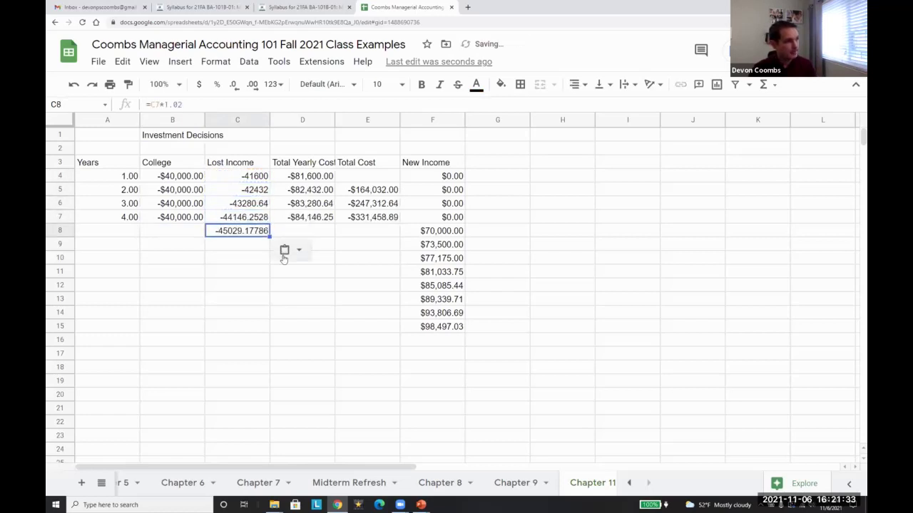
pyautogui.press('Down')
pyautogui.hotkey('ctrl', 'v')
pyautogui.press('Down')
pyautogui.hotkey('ctrl', 'v')
pyautogui.press('Down')
pyautogui.hotkey('ctrl', 'v')
pyautogui.press('Down')
pyautogui.hotkey('ctrl', 'v')
# Step: Add the header Difference in G3 beside New Income
pyautogui.press('Right')
pyautogui.press('Up')
pyautogui.press('Up')
pyautogui.press('Up')
pyautogui.press('Up')
pyautogui.press('Up')
pyautogui.press('Up')
pyautogui.press('Right')
pyautogui.press('Right')
pyautogui.press('Up')
pyautogui.press('Up')
pyautogui.press('Up')
pyautogui.press('Right')
pyautogui.write('Diffe')
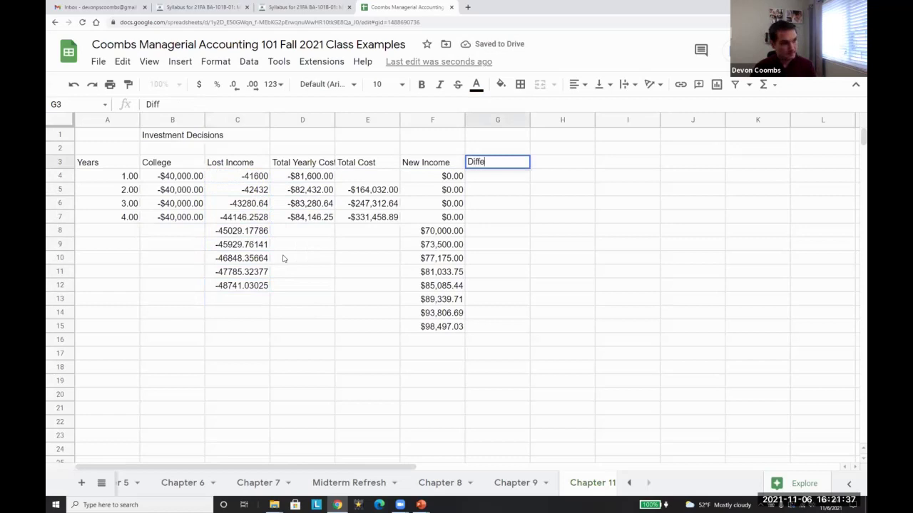
pyautogui.press('Return')
# Step: Enter the formula =C4+F4 in G4 to combine the first year's lost income and new income
pyautogui.write('=')
pyautogui.press('Left')
pyautogui.press('Left')
pyautogui.press('Left')
pyautogui.press('Left')
pyautogui.write('+')
pyautogui.press('Left')
pyautogui.press('Return')
# Step: Copy the Difference formula from G4 down through G5:G14
pyautogui.press('Up')
pyautogui.hotkey('ctrl', 'c')
pyautogui.press('Down')
pyautogui.hotkey('ctrl', 'v')
pyautogui.press('Down')
pyautogui.hotkey('ctrl', 'v')
pyautogui.press('Down')
pyautogui.hotkey('ctrl', 'v')
pyautogui.press('Down')
pyautogui.hotkey('ctrl', 'v')
pyautogui.press('Down')
pyautogui.hotkey('ctrl', 'v')
pyautogui.press('Down')
pyautogui.hotkey('ctrl', 'v')
pyautogui.press('Down')
pyautogui.hotkey('ctrl', 'v')
pyautogui.press('Down')
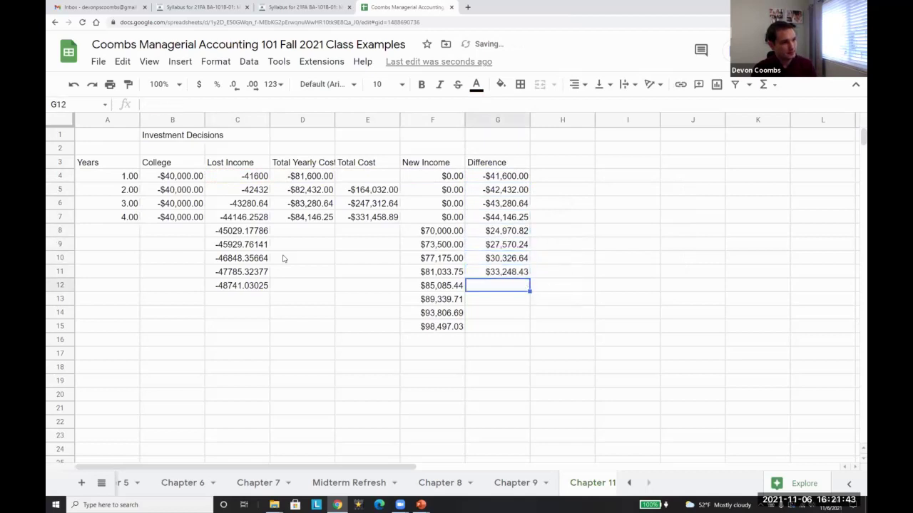
pyautogui.hotkey('ctrl', 'v')
pyautogui.press('Down')
pyautogui.hotkey('ctrl', 'v')
pyautogui.press('Down')
pyautogui.hotkey('ctrl', 'v')
# Step: Copy the 2% growth formula from C12 down through C13:C15 in the Lost Income column
pyautogui.press('Left')
pyautogui.press('Left')
pyautogui.press('Left')
pyautogui.press('Up')
pyautogui.press('Left')
pyautogui.press('Up')
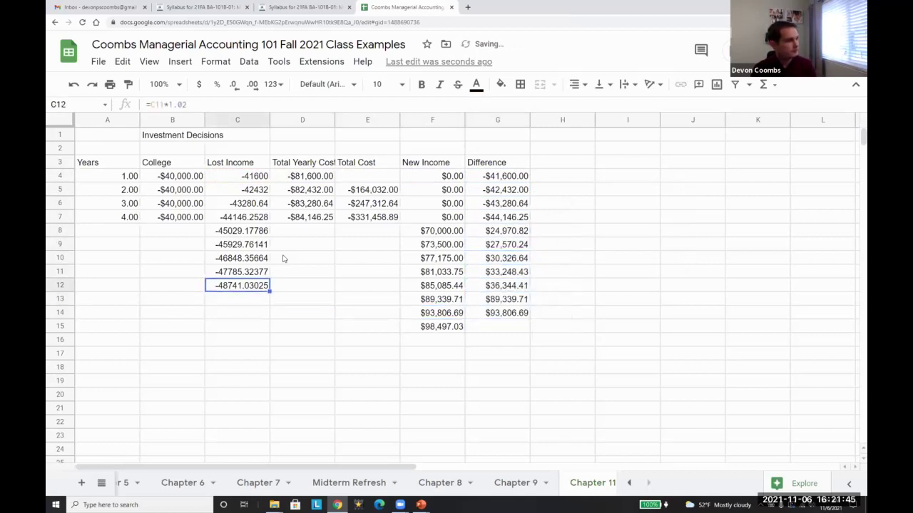
pyautogui.hotkey('ctrl', 'c')
pyautogui.press('Down')
pyautogui.hotkey('ctrl', 'v')
pyautogui.press('Down')
pyautogui.hotkey('ctrl', 'v')
pyautogui.press('Down')
pyautogui.hotkey('ctrl', 'v')
# Step: Copy the Difference formula from G14 into G15
pyautogui.press('Right')
pyautogui.press('Right')
pyautogui.press('Right')
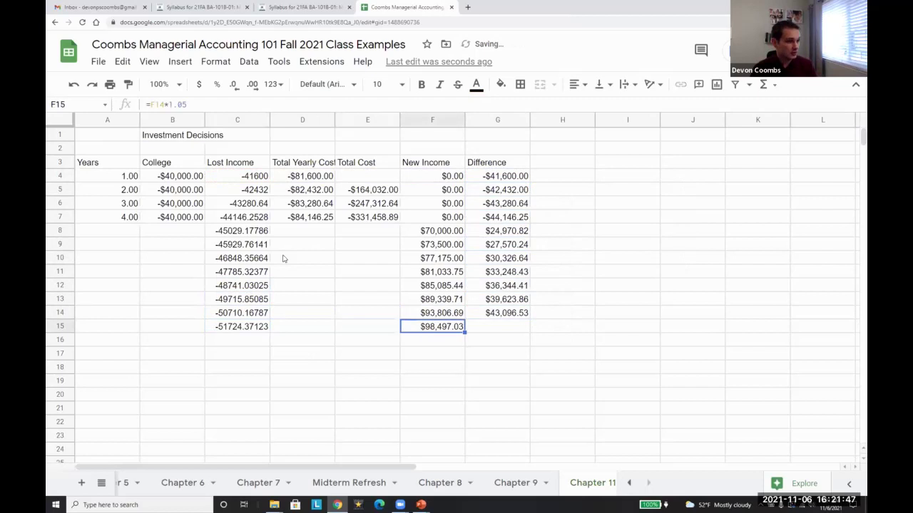
pyautogui.press('Up')
pyautogui.press('Right')
pyautogui.hotkey('ctrl', 'c')
pyautogui.press('Down')
pyautogui.hotkey('ctrl', 'v')
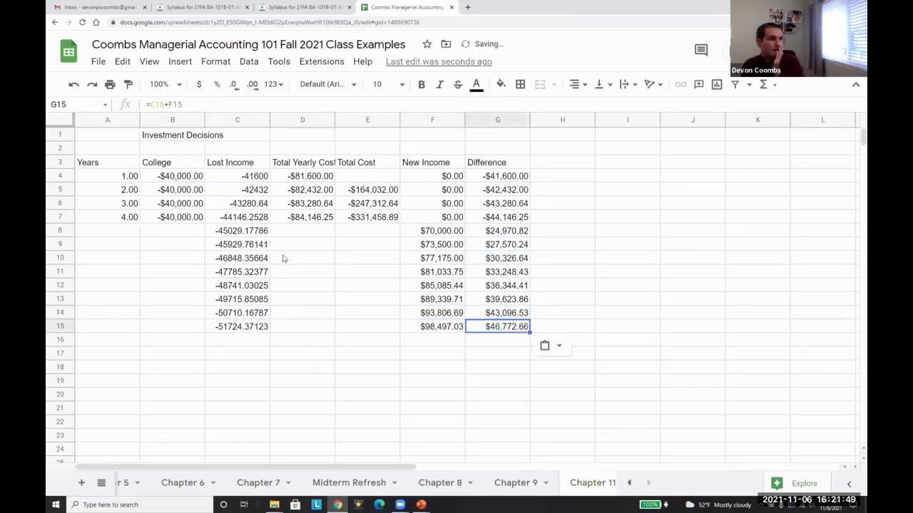
# Step: Examine the cumulative Total Cost in E7 that the yearly differences have to recover
pyautogui.press('Up')
pyautogui.press('Left')
pyautogui.press('Left')
pyautogui.press('Up')
pyautogui.press('Up')
pyautogui.press('Up')
pyautogui.press('Up')
pyautogui.press('Up')
pyautogui.press('Up')
pyautogui.press('Up')
pyautogui.press('Up')
pyautogui.press('Down')
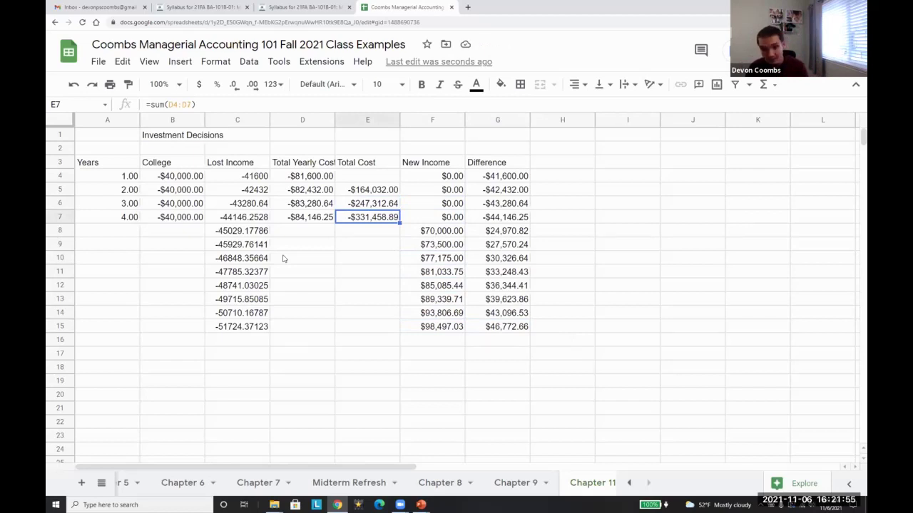
# Step: Add the header Payback Period in H3 beside Difference
pyautogui.press('Right')
pyautogui.press('Right')
pyautogui.press('Right')
pyautogui.press('Right')
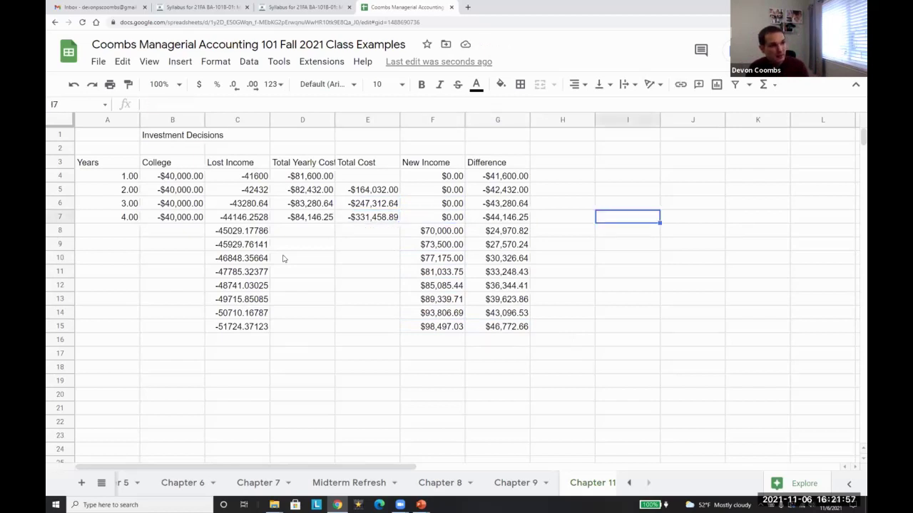
pyautogui.press('Up')
pyautogui.press('Up')
pyautogui.press('Up')
pyautogui.press('Left')
pyautogui.press('Up')
pyautogui.write('Payback Period')
pyautogui.press('Return')
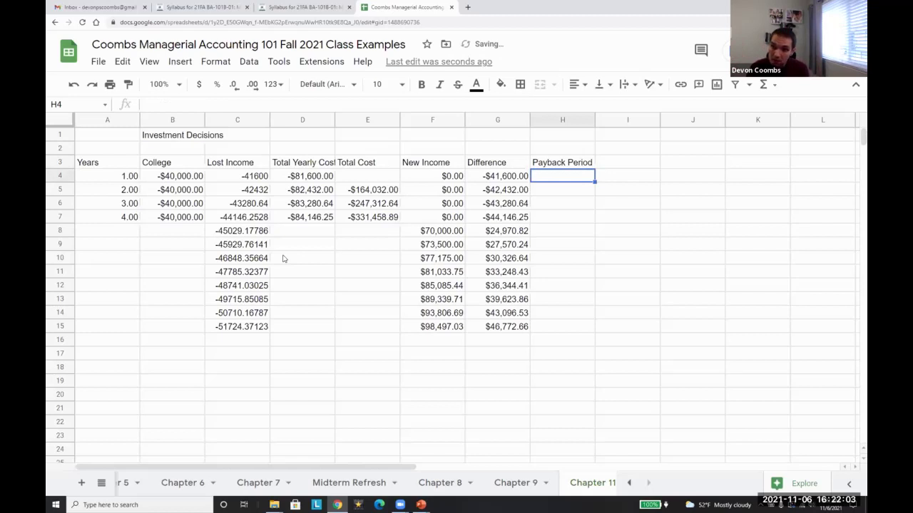
# Step: Copy the New Income and Difference formulas from F15:G15 down into rows 16 and 17
pyautogui.press('Left')
pyautogui.press('Left')
pyautogui.press('Down')
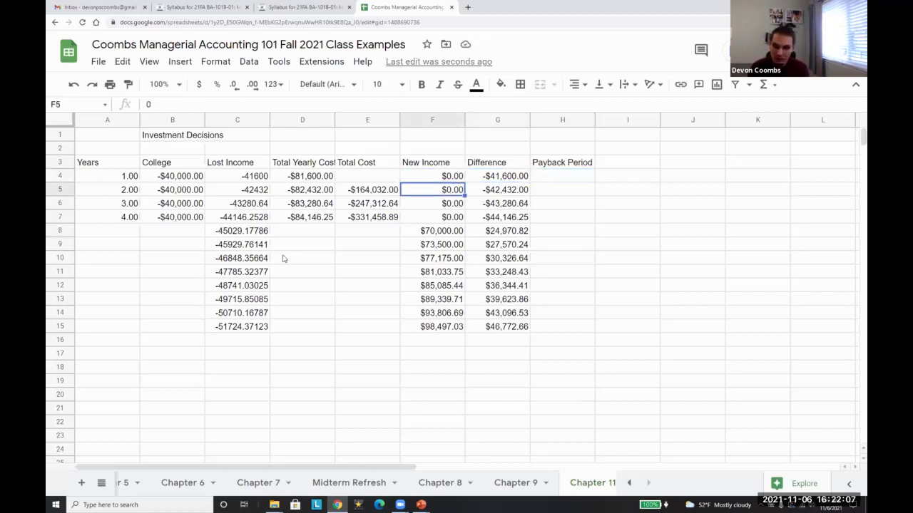
pyautogui.press('Down')
pyautogui.press('Down')
pyautogui.press('Down')
pyautogui.press('Down')
pyautogui.press('Down')
pyautogui.press('Down')
pyautogui.press('Down')
pyautogui.press('Down')
pyautogui.hotkey('shift', 'Right')
pyautogui.press('Down')
pyautogui.press('Down')
pyautogui.hotkey('shift', 'Right')
pyautogui.hotkey('ctrl', 'c')
pyautogui.press('Down')
pyautogui.hotkey('ctrl', 'v')
pyautogui.press('Down')
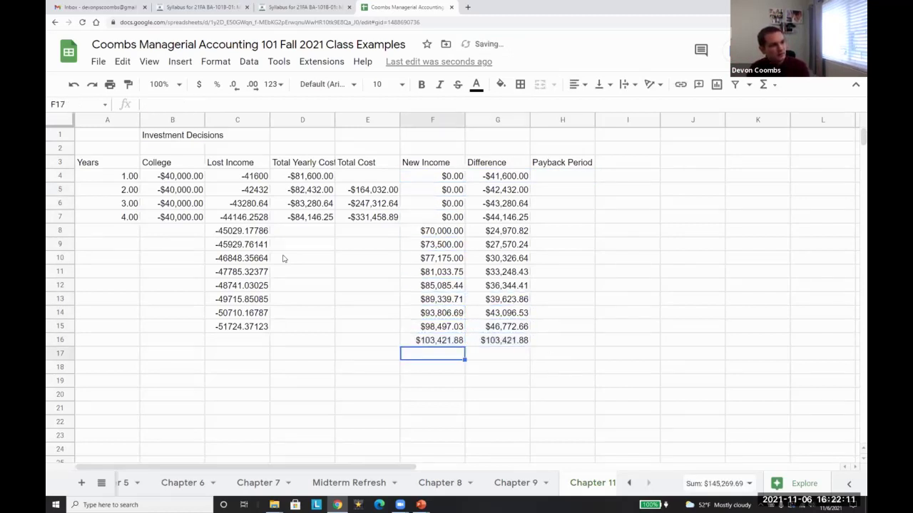
pyautogui.hotkey('ctrl', 'v')
# Step: Select the Difference values from G17 upward to check their sum
pyautogui.press('Down')
pyautogui.press('Right')
pyautogui.press('Up')
pyautogui.hotkey('shift', 'Up')
pyautogui.hotkey('shift', 'Up')
pyautogui.hotkey('shift', 'Up')
pyautogui.hotkey('shift', 'Up')
pyautogui.hotkey('shift', 'Up')
pyautogui.hotkey('shift', 'Up')
pyautogui.hotkey('shift', 'Up')
pyautogui.hotkey('shift', 'Up')
pyautogui.hotkey('shift', 'Up')
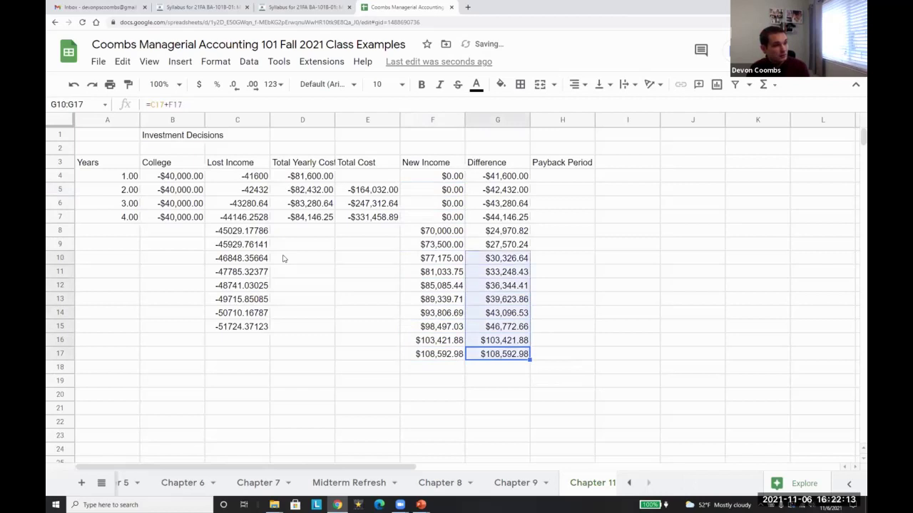
# Step: Enter the formula =A7+1 in A8 to continue the Years column
pyautogui.press('Left')
pyautogui.press('Up')
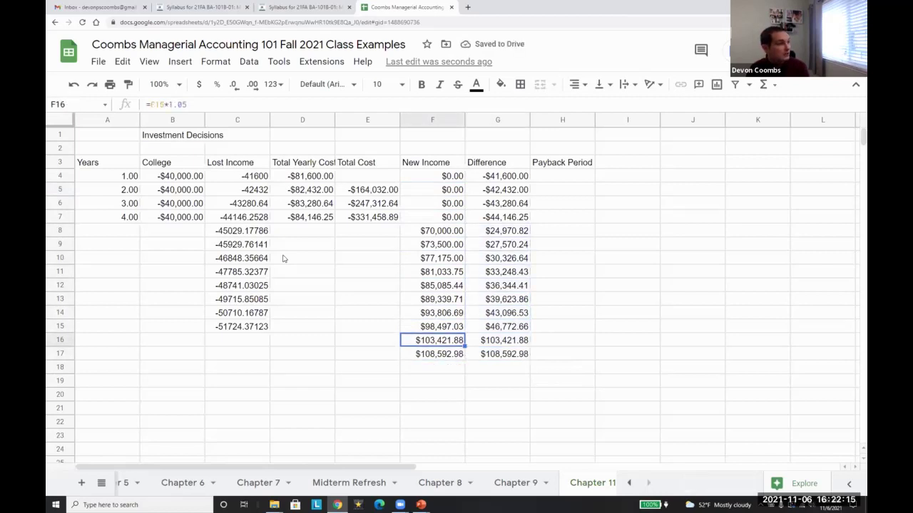
pyautogui.press('Up')
pyautogui.press('Up')
pyautogui.press('Up')
pyautogui.press('Up')
pyautogui.press('Up')
pyautogui.press('Up')
pyautogui.press('Left')
pyautogui.press('Left')
pyautogui.press('Left')
pyautogui.press('Left')
pyautogui.press('Left')
pyautogui.press('Up')
pyautogui.press('Up')
pyautogui.press('Up')
pyautogui.press('Down')
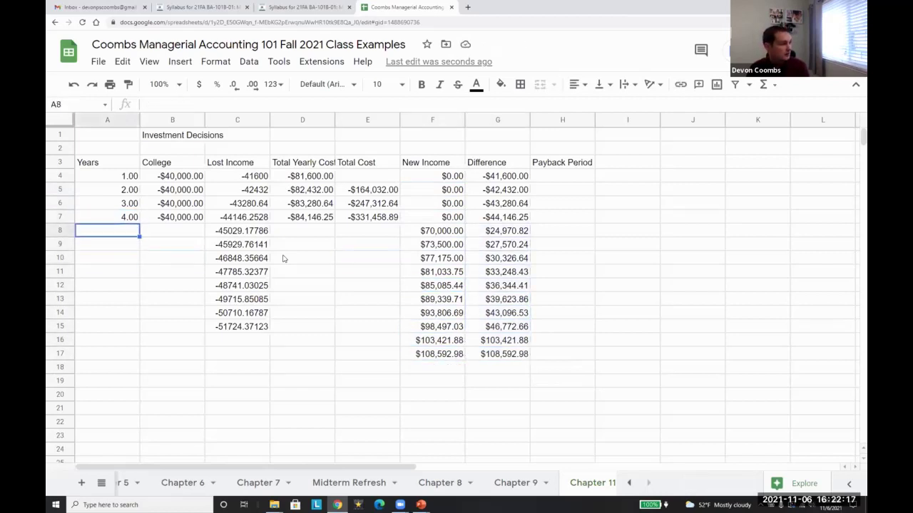
pyautogui.write('=A7+1')
pyautogui.press('Return')
# Step: Copy the year formula from A8 down the Years column through A17
pyautogui.press('Up')
pyautogui.hotkey('ctrl', 'c')
pyautogui.press('Down')
pyautogui.hotkey('shift', 'Down')
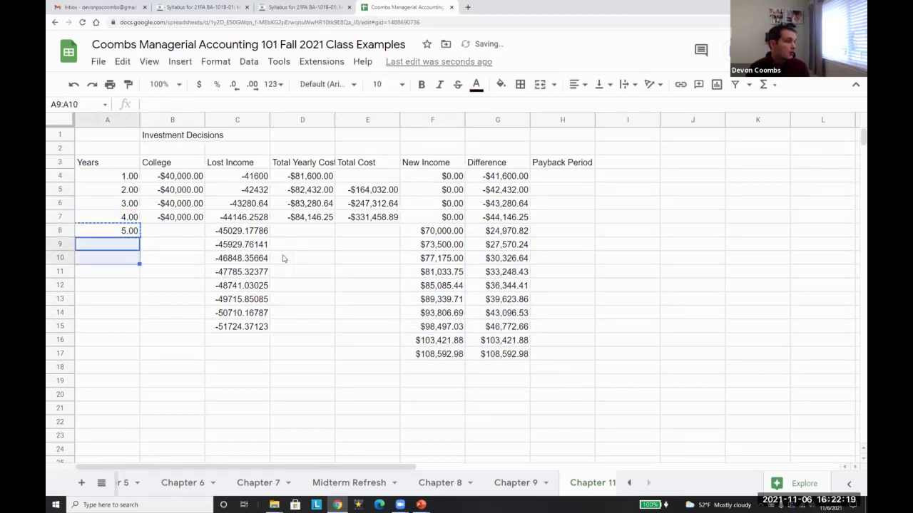
pyautogui.hotkey('shift', 'Down')
pyautogui.hotkey('shift', 'Down')
pyautogui.hotkey('shift', 'Down')
pyautogui.hotkey('shift', 'Down')
pyautogui.hotkey('shift', 'Down')
pyautogui.hotkey('shift', 'Down')
pyautogui.hotkey('ctrl', 'v')
pyautogui.hotkey('ctrl', 'Down')
pyautogui.press('Down')
pyautogui.hotkey('ctrl', 'v')
# Step: Examine the four-year Total Cost in E7 as the amount that has to be paid back
pyautogui.press('Right')
pyautogui.press('Right')
pyautogui.press('Right')
pyautogui.press('Right')
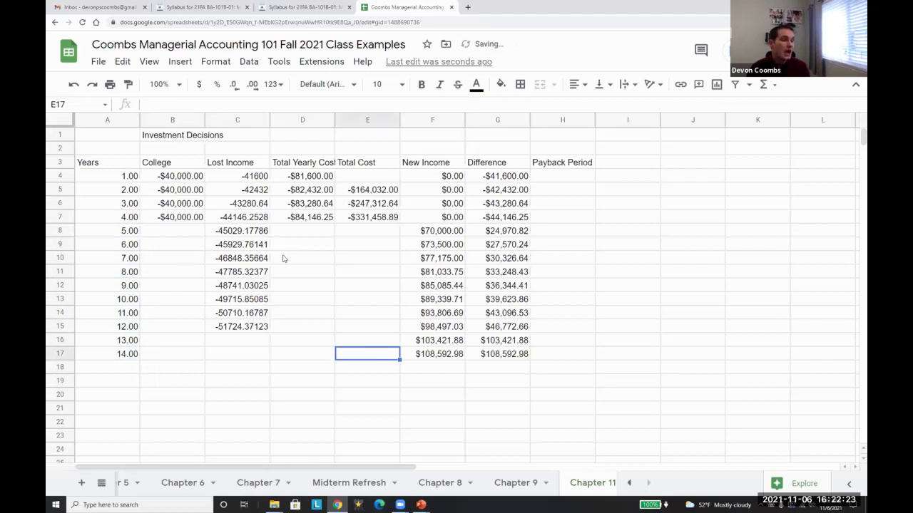
pyautogui.press('Up')
pyautogui.press('Right')
pyautogui.press('Up')
pyautogui.press('Up')
pyautogui.press('Up')
pyautogui.press('Up')
pyautogui.press('Up')
pyautogui.press('Up')
pyautogui.press('Up')
pyautogui.press('Up')
pyautogui.press('Up')
pyautogui.press('Up')
pyautogui.press('Up')
pyautogui.press('Up')
pyautogui.press('Down')
pyautogui.press('Down')
pyautogui.press('Down')
pyautogui.press('Down')
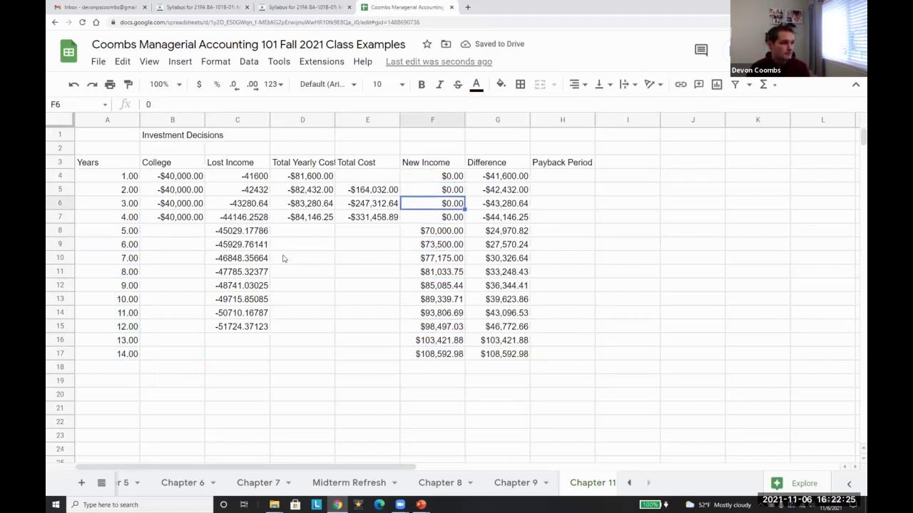
pyautogui.press('Left')
pyautogui.press('Left')
pyautogui.press('Up')
pyautogui.press('Right')
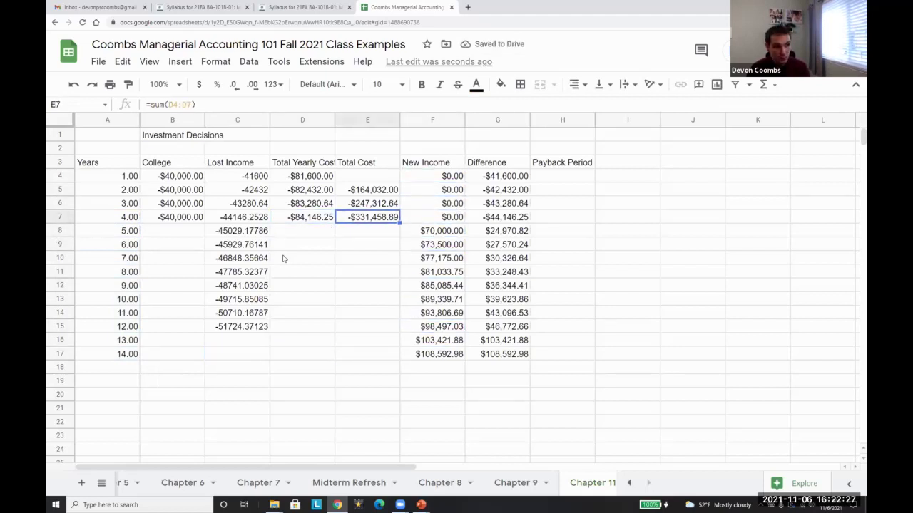
# Step: Select the Difference values from G8 down to G16 to check their sum against the Total Cost
pyautogui.press('Down')
pyautogui.press('Right')
pyautogui.press('Right')
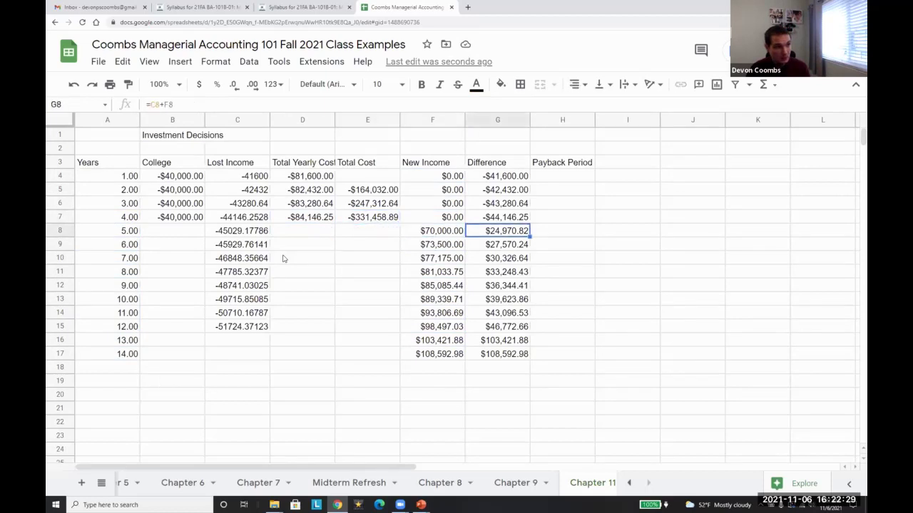
pyautogui.hotkey('shift', 'Down')
pyautogui.hotkey('shift', 'Down')
pyautogui.hotkey('shift', 'Down')
pyautogui.hotkey('shift', 'Down')
pyautogui.hotkey('shift', 'Down')
pyautogui.hotkey('shift', 'Down')
pyautogui.hotkey('shift', 'Down')
pyautogui.hotkey('shift', 'Down')
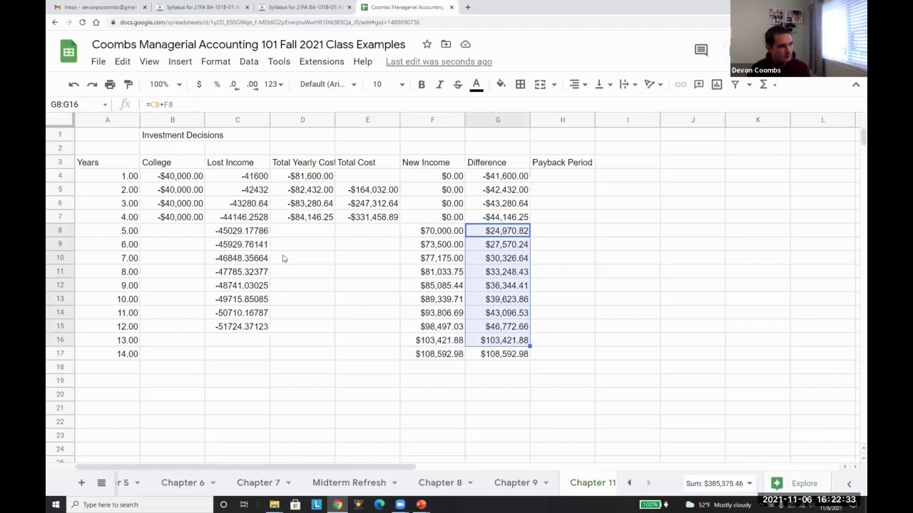
# Step: Copy the Lost Income formula from C15 down into C16 and C17
pyautogui.press('Down')
pyautogui.press('Left')
pyautogui.press('Left')
pyautogui.press('Left')
pyautogui.press('Left')
pyautogui.press('Left')
pyautogui.press('Down')
pyautogui.press('Down')
pyautogui.press('Down')
pyautogui.press('Down')
pyautogui.press('Down')
pyautogui.press('Down')
pyautogui.press('Down')
pyautogui.press('Right')
pyautogui.press('Up')
pyautogui.hotkey('ctrl', 'c')
pyautogui.press('Down')
pyautogui.hotkey('ctrl', 'v')
pyautogui.press('Down')
pyautogui.hotkey('ctrl', 'v')
# Step: Select the Difference values from G16 up to G8 to recheck their sum
pyautogui.press('Right')
pyautogui.press('Right')
pyautogui.press('Right')
pyautogui.press('Right')
pyautogui.press('Up')
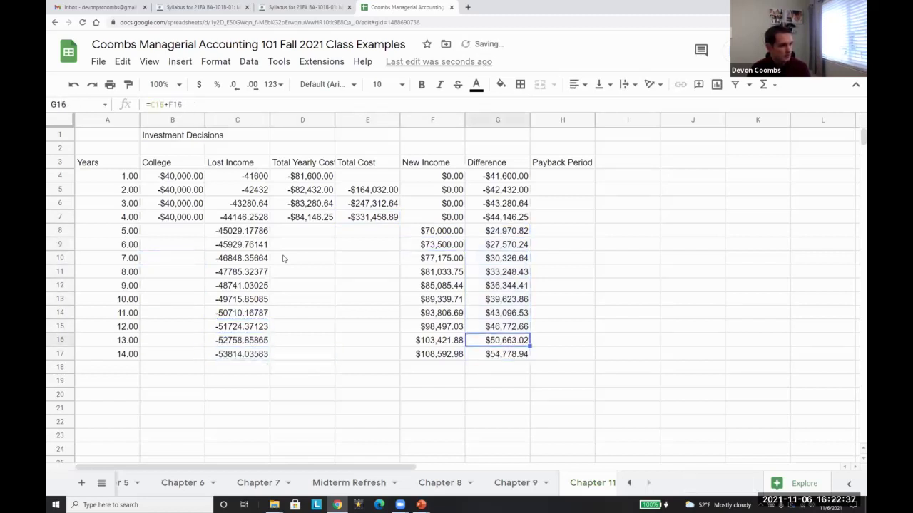
pyautogui.hotkey('shift', 'Up')
pyautogui.hotkey('shift', 'Up')
pyautogui.hotkey('shift', 'Up')
pyautogui.hotkey('shift', 'Up')
pyautogui.hotkey('shift', 'Up')
pyautogui.hotkey('shift', 'Up')
pyautogui.hotkey('shift', 'Up')
pyautogui.hotkey('shift', 'Up')
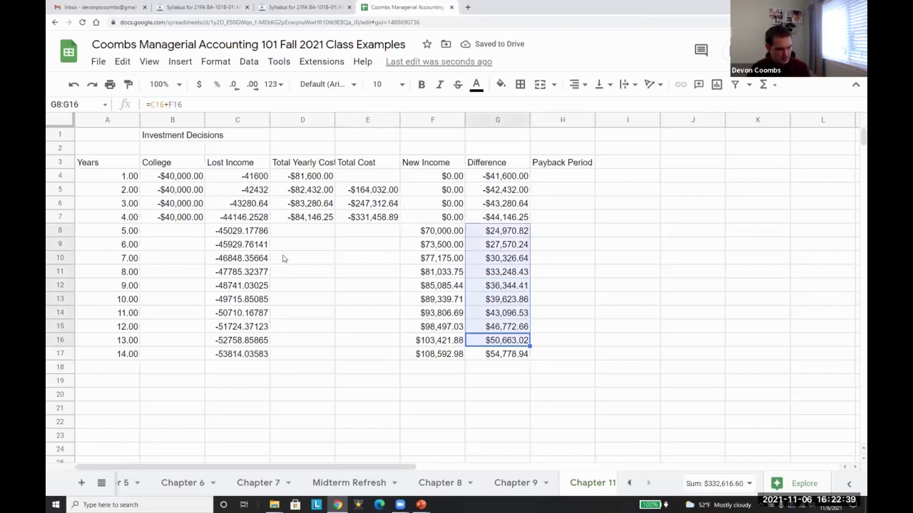
# Step: Select the Difference values from G8 downward, comparing the sum through row 15 with the sum through row 16
pyautogui.press('Up')
pyautogui.press('Up')
pyautogui.press('Up')
pyautogui.press('Up')
pyautogui.press('Up')
pyautogui.press('Up')
pyautogui.press('Up')
pyautogui.press('Up')
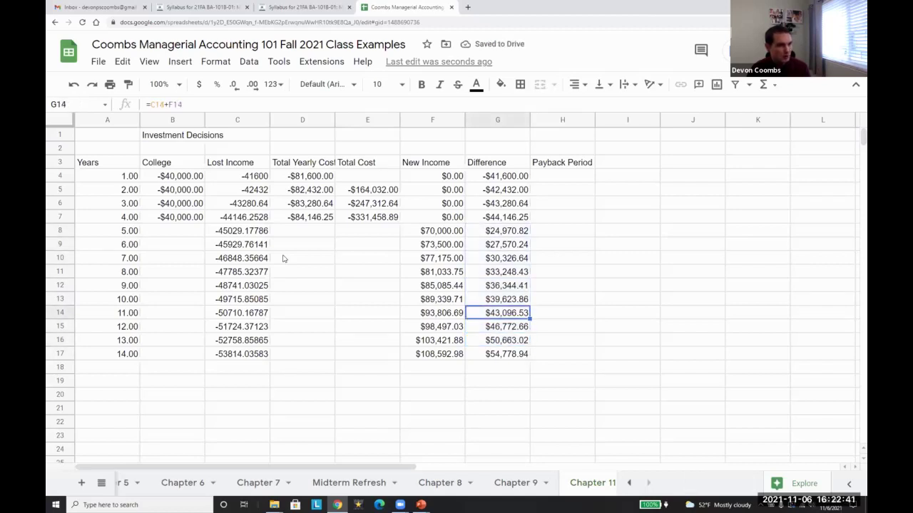
pyautogui.hotkey('shift', 'Down')
pyautogui.hotkey('shift', 'Down')
pyautogui.hotkey('shift', 'Down')
pyautogui.hotkey('shift', 'Down')
pyautogui.hotkey('shift', 'Down')
pyautogui.hotkey('shift', 'Down')
pyautogui.hotkey('shift', 'Down')
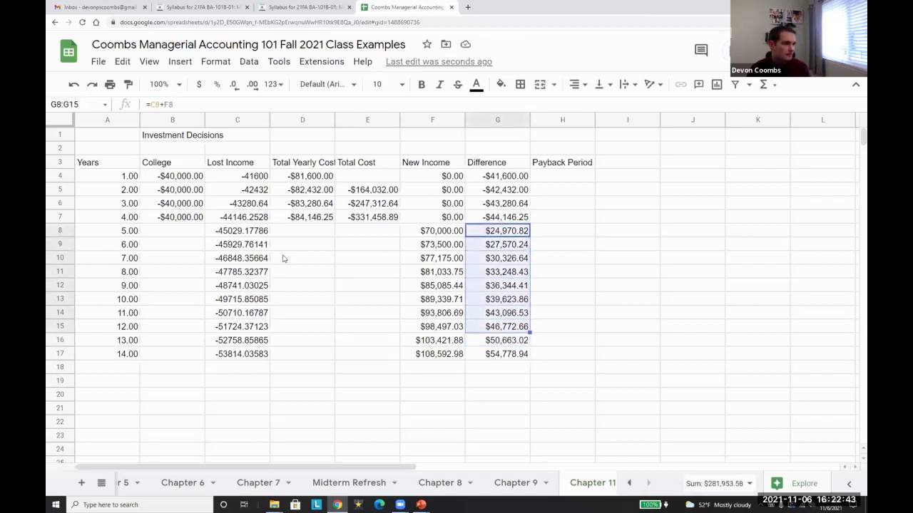
pyautogui.hotkey('shift', 'Down')
pyautogui.hotkey('shift', 'Up')
pyautogui.hotkey('shift', 'Down')
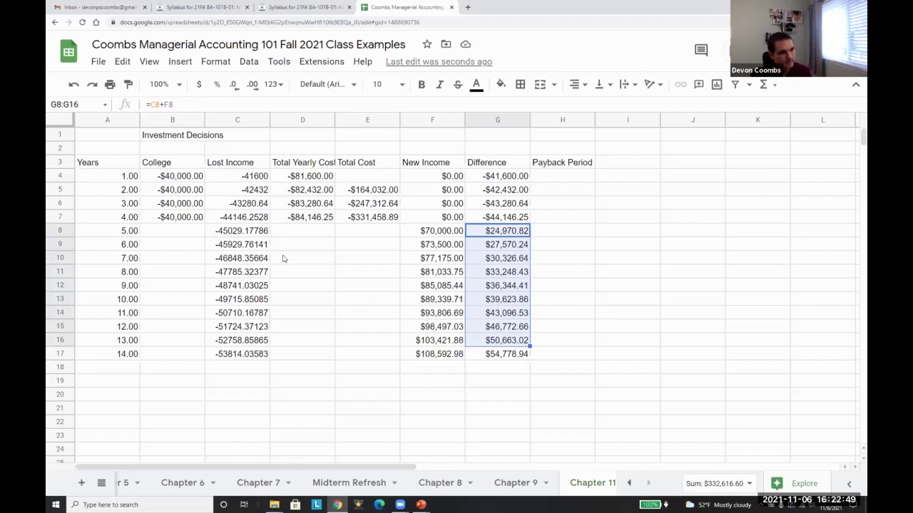
# Step: Mark the payback year by entering Payback Period in H15
pyautogui.click(546, 327)
pyautogui.write('Payback P')
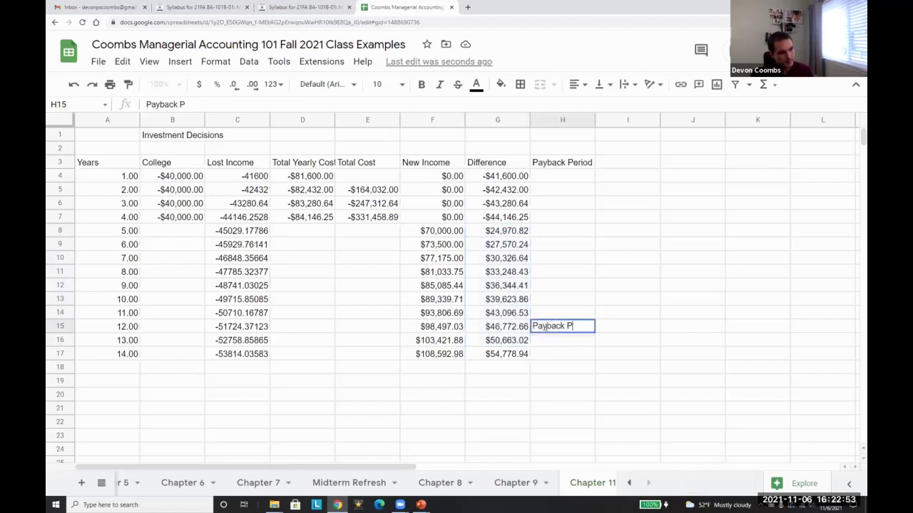
# Step: Select the Difference values from G15 upward to check the sum at the payback mark
pyautogui.press('Left')
pyautogui.hotkey('shift', 'Up')
pyautogui.hotkey('shift', 'Up')
pyautogui.hotkey('shift', 'Up')
pyautogui.hotkey('shift', 'Up')
pyautogui.hotkey('shift', 'Up')
pyautogui.hotkey('shift', 'Up')
pyautogui.hotkey('shift', 'Up')
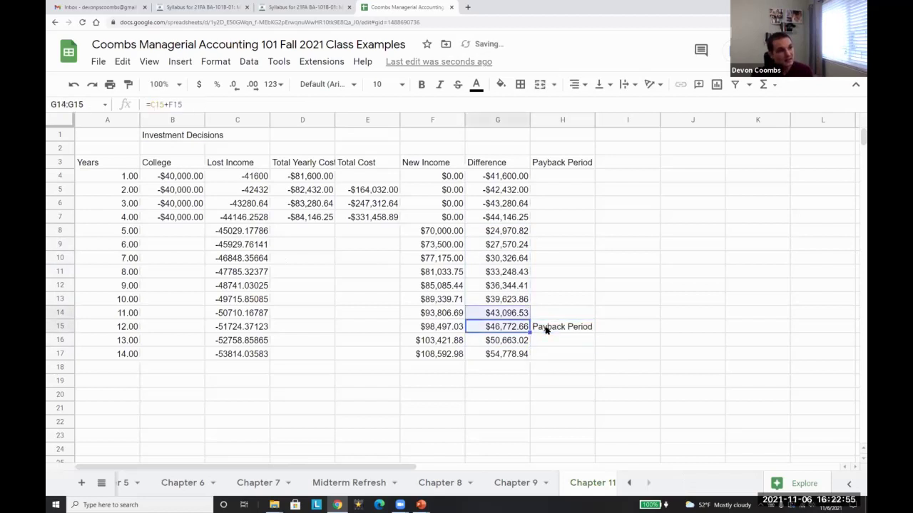
# Step: Select the Difference values from G4 down to G16 to check the sum including the college years
pyautogui.press('Up')
pyautogui.press('Up')
pyautogui.press('Up')
pyautogui.press('Up')
pyautogui.press('Up')
pyautogui.press('Up')
pyautogui.press('Up')
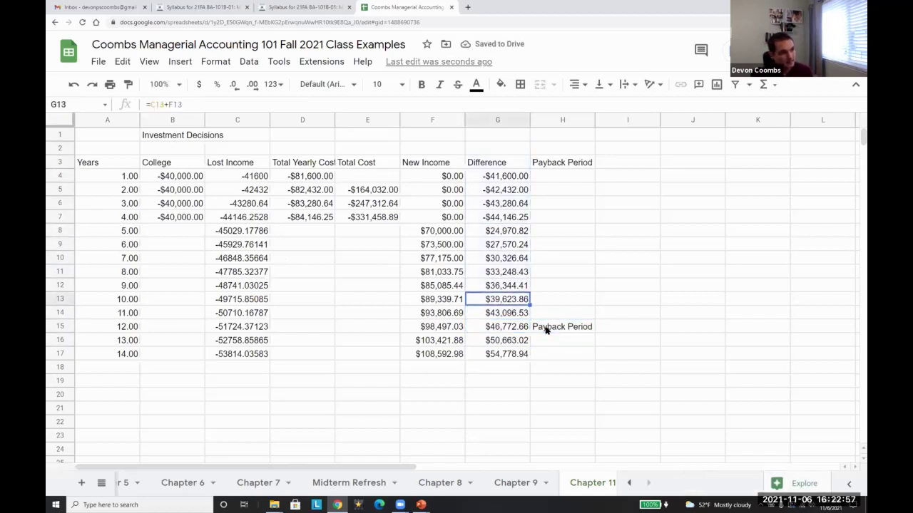
pyautogui.press('Up')
pyautogui.press('Down')
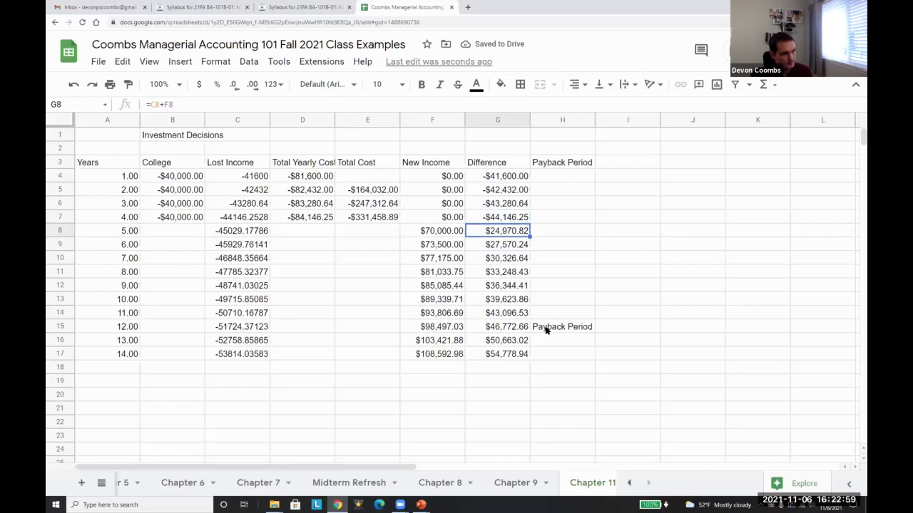
pyautogui.press('Up')
pyautogui.press('Up')
pyautogui.press('Up')
pyautogui.press('Up')
pyautogui.hotkey('shift', 'Down')
pyautogui.hotkey('shift', 'Down')
pyautogui.hotkey('shift', 'Down')
pyautogui.hotkey('shift', 'Down')
pyautogui.hotkey('shift', 'Down')
pyautogui.hotkey('shift', 'Down')
pyautogui.hotkey('shift', 'Down')
pyautogui.hotkey('shift', 'Down')
pyautogui.hotkey('shift', 'Down')
pyautogui.hotkey('shift', 'Down')
pyautogui.hotkey('shift', 'Down')
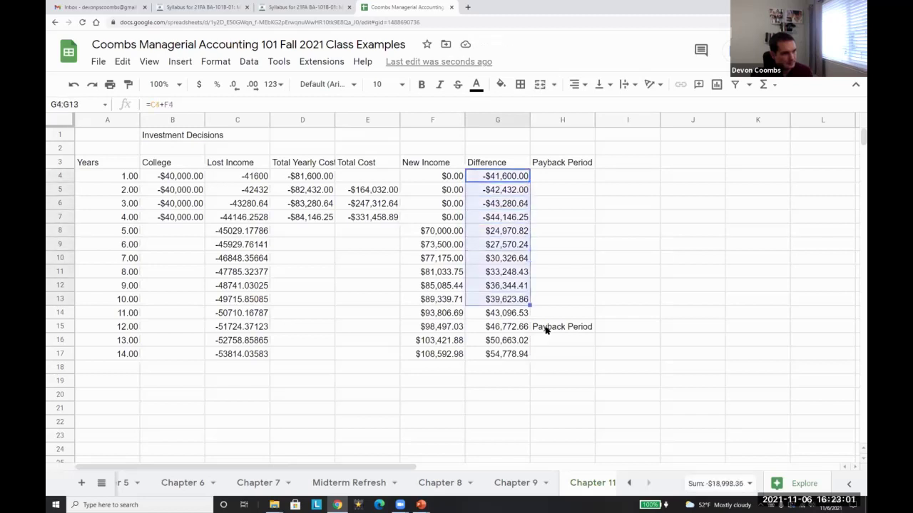
pyautogui.hotkey('shift', 'Down')
pyautogui.hotkey('shift', 'Down')
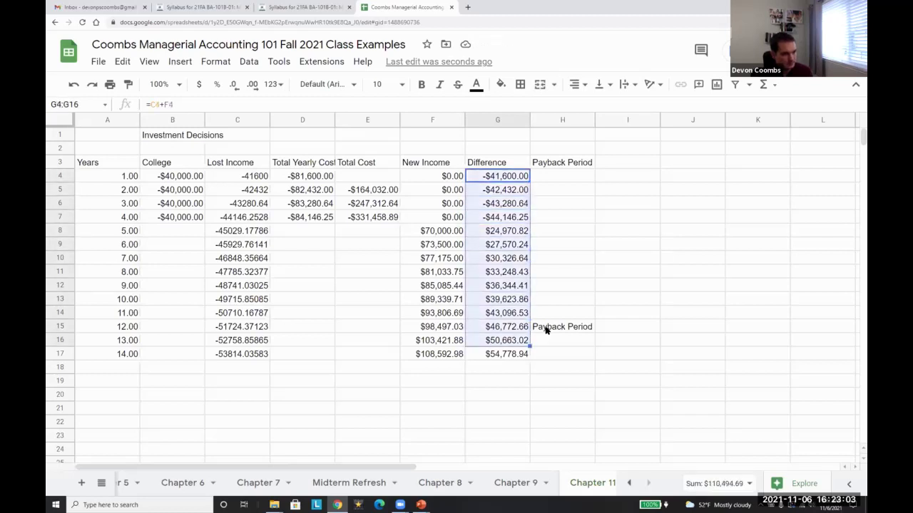
# Step: Extend the table through year 18 by copying the year 14 row, Years through Difference, into rows 18 to 21
pyautogui.press('Down')
pyautogui.press('Down')
pyautogui.press('Down')
pyautogui.press('Down')
pyautogui.press('Down')
pyautogui.press('Down')
pyautogui.press('Down')
pyautogui.press('Down')
pyautogui.press('Down')
pyautogui.press('Down')
pyautogui.press('Left')
pyautogui.press('Left')
pyautogui.press('Left')
pyautogui.press('Left')
pyautogui.press('Left')
pyautogui.press('Left')
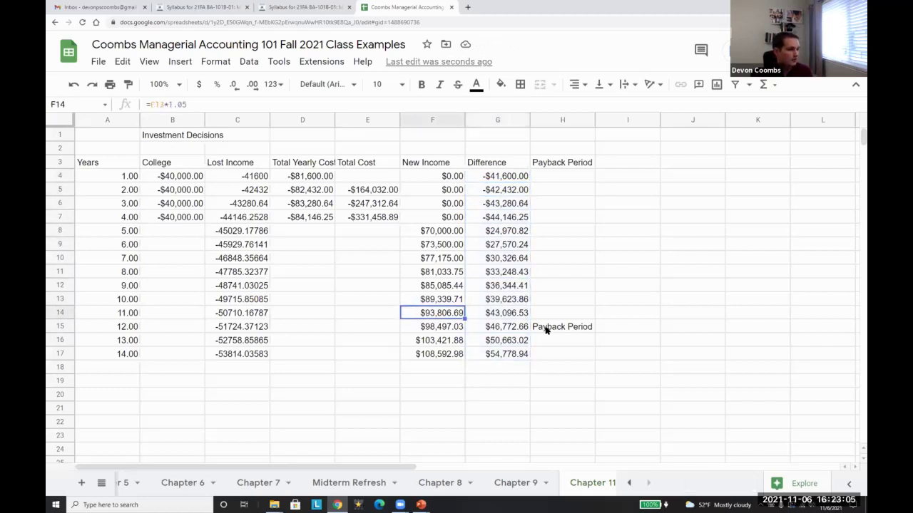
pyautogui.press('Down')
pyautogui.press('Down')
pyautogui.press('Down')
pyautogui.hotkey('shift', 'Right')
pyautogui.hotkey('shift', 'Right')
pyautogui.hotkey('shift', 'Right')
pyautogui.hotkey('shift', 'Right')
pyautogui.hotkey('shift', 'Right')
pyautogui.hotkey('shift', 'Right')
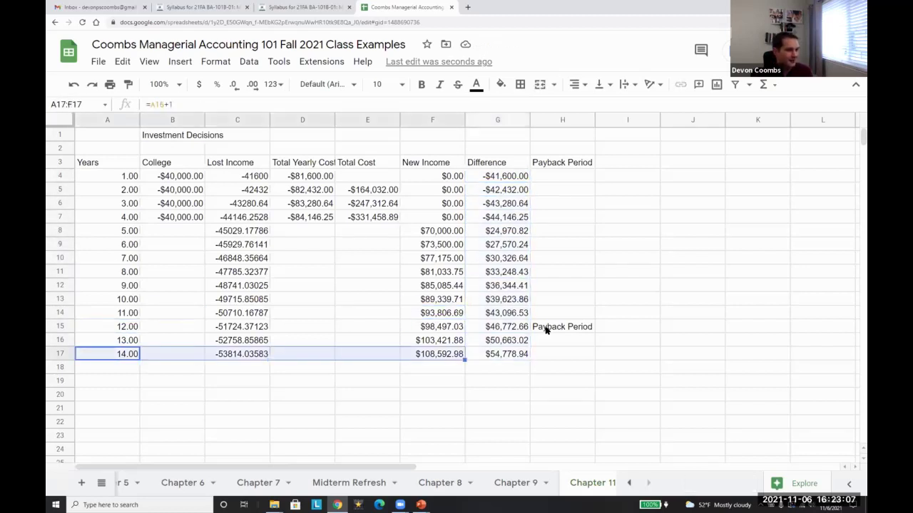
pyautogui.hotkey('ctrl', 'c')
pyautogui.press('Down')
pyautogui.hotkey('ctrl', 'v')
pyautogui.press('Down')
pyautogui.hotkey('ctrl', 'v')
pyautogui.press('Down')
pyautogui.hotkey('ctrl', 'v')
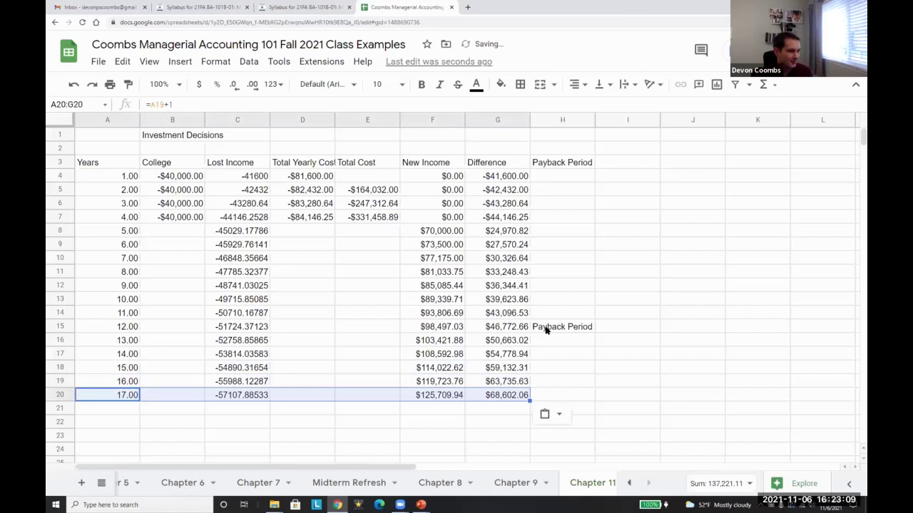
pyautogui.press('Down')
pyautogui.hotkey('ctrl', 'v')
# Step: Select the Difference values from G21 up to G4 to check their sum across all years
pyautogui.press('Right')
pyautogui.press('Right')
pyautogui.press('Right')
pyautogui.press('Right')
pyautogui.press('Right')
pyautogui.press('Right')
pyautogui.hotkey('shift', 'Up')
pyautogui.hotkey('shift', 'Up')
pyautogui.hotkey('shift', 'Up')
pyautogui.hotkey('shift', 'Up')
pyautogui.hotkey('shift', 'Up')
pyautogui.hotkey('shift', 'Up')
pyautogui.hotkey('shift', 'Up')
pyautogui.hotkey('shift', 'Up')
pyautogui.hotkey('shift', 'Up')
pyautogui.hotkey('shift', 'Up')
pyautogui.hotkey('shift', 'Up')
pyautogui.hotkey('shift', 'Up')
pyautogui.hotkey('shift', 'Up')
pyautogui.hotkey('shift', 'Up')
pyautogui.hotkey('shift', 'Up')
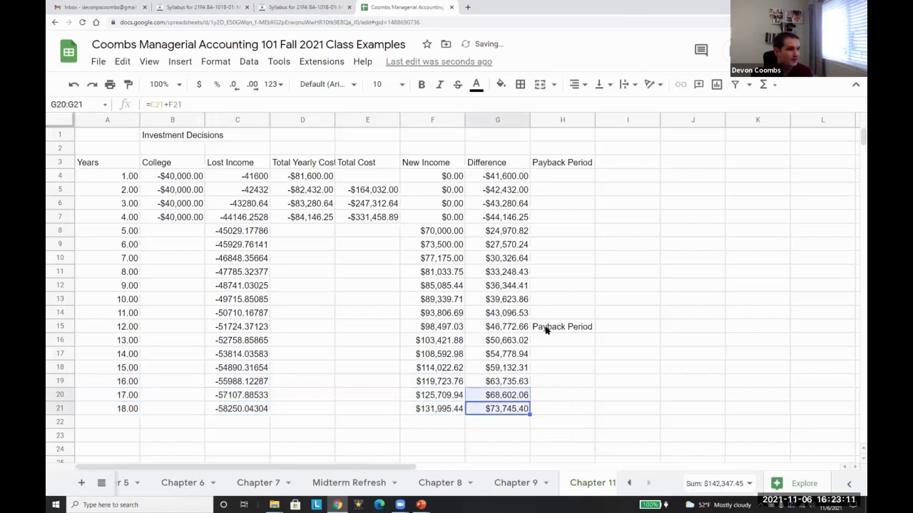
pyautogui.hotkey('shift', 'Up')
pyautogui.hotkey('shift', 'Up')
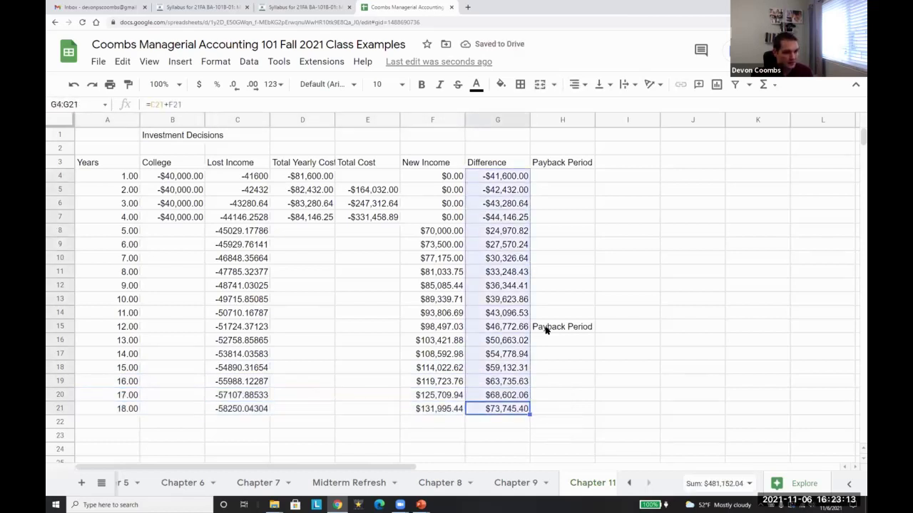
# Step: Select the Difference values from G19 up to G4 to check the sum through year 16
pyautogui.press('Up')
pyautogui.press('Up')
pyautogui.hotkey('shift', 'Up')
pyautogui.hotkey('shift', 'Up')
pyautogui.hotkey('shift', 'Up')
pyautogui.hotkey('shift', 'Up')
pyautogui.hotkey('shift', 'Up')
pyautogui.hotkey('shift', 'Up')
pyautogui.hotkey('shift', 'Up')
pyautogui.hotkey('shift', 'Up')
pyautogui.hotkey('shift', 'Up')
pyautogui.hotkey('shift', 'Up')
pyautogui.hotkey('shift', 'Up')
pyautogui.hotkey('shift', 'Up')
pyautogui.hotkey('shift', 'Up')
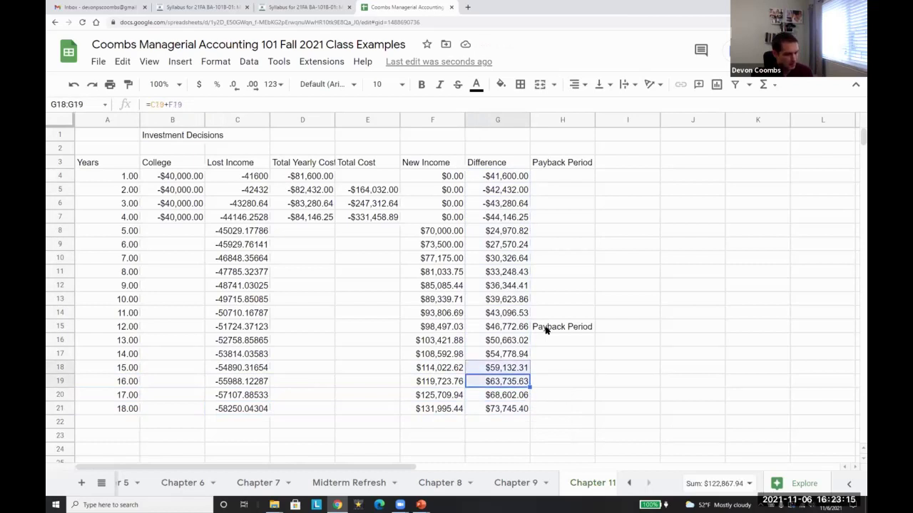
pyautogui.hotkey('shift', 'Up')
pyautogui.hotkey('shift', 'Up')
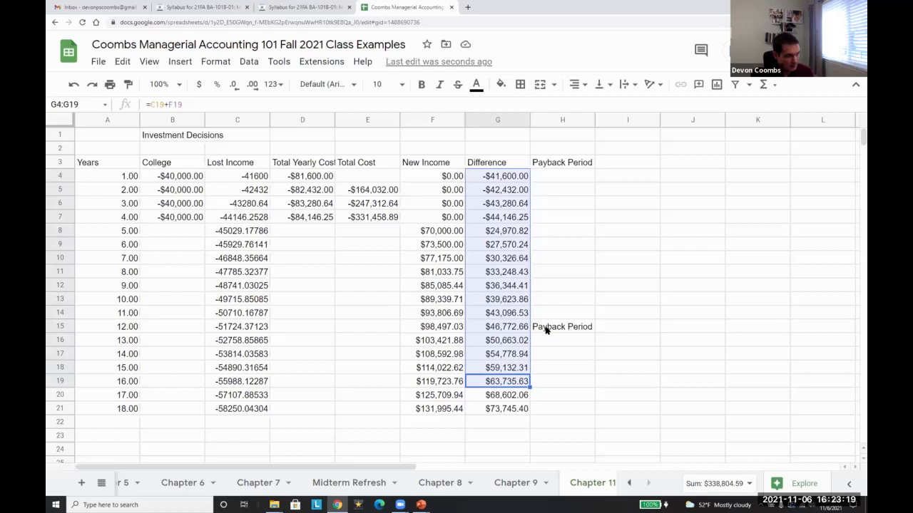
# Step: Select the Difference values from G8 down to G16, then shorten the selection to G15 to compare the two sums
pyautogui.hotkey('shift', 'Down')
pyautogui.hotkey('shift', 'Down')
pyautogui.press('Up')
pyautogui.press('Up')
pyautogui.press('Up')
pyautogui.press('Up')
pyautogui.press('Up')
pyautogui.press('Up')
pyautogui.press('Up')
pyautogui.press('Up')
pyautogui.press('Up')
pyautogui.press('Up')
pyautogui.press('Up')
pyautogui.press('Up')
pyautogui.press('Up')
pyautogui.press('Down')
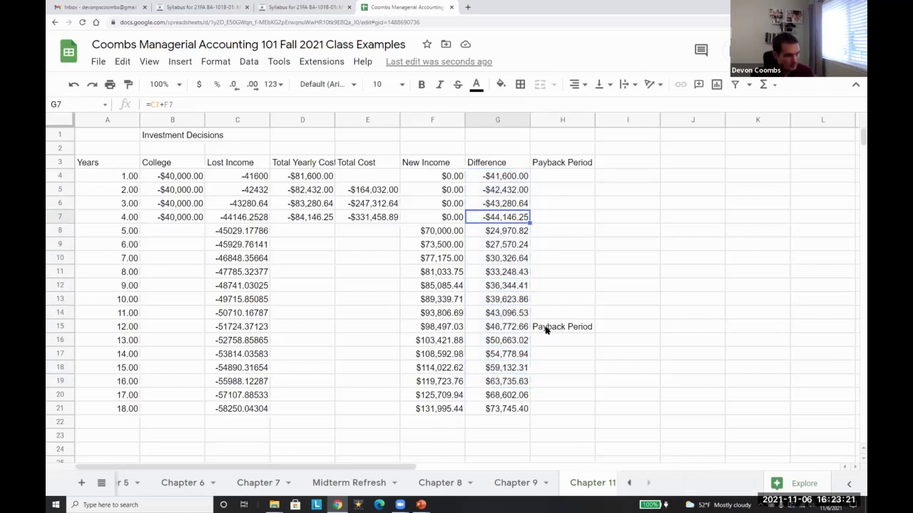
pyautogui.press('Down')
pyautogui.hotkey('shift', 'Down')
pyautogui.hotkey('shift', 'Down')
pyautogui.hotkey('shift', 'Down')
pyautogui.hotkey('shift', 'Down')
pyautogui.hotkey('shift', 'Down')
pyautogui.hotkey('shift', 'Down')
pyautogui.hotkey('shift', 'Down')
pyautogui.hotkey('shift', 'Down')
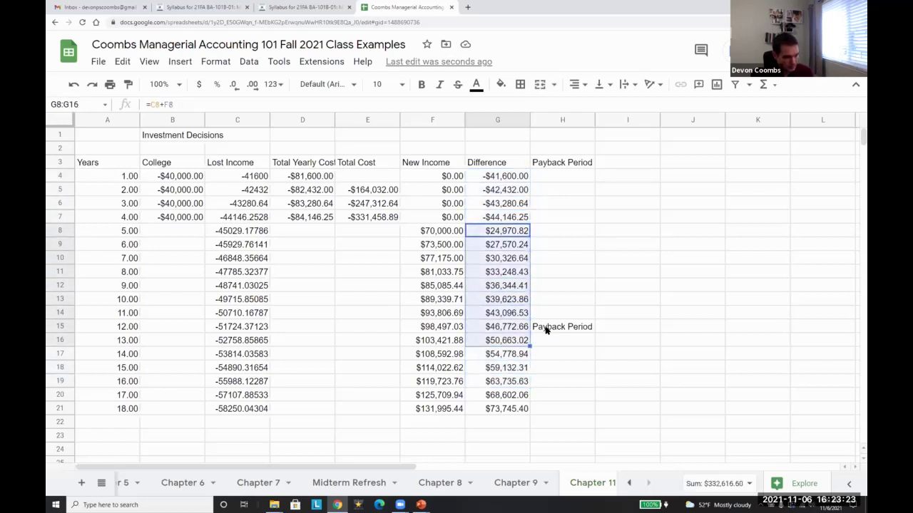
pyautogui.hotkey('shift', 'Up')
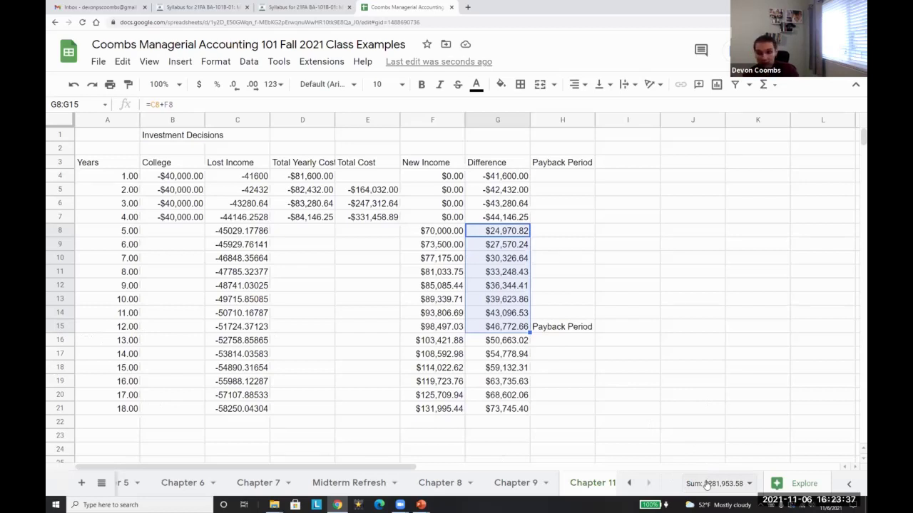
# Step: Select the Difference values from G16 up to G8 to check the sum through year 13
pyautogui.click(507, 342)
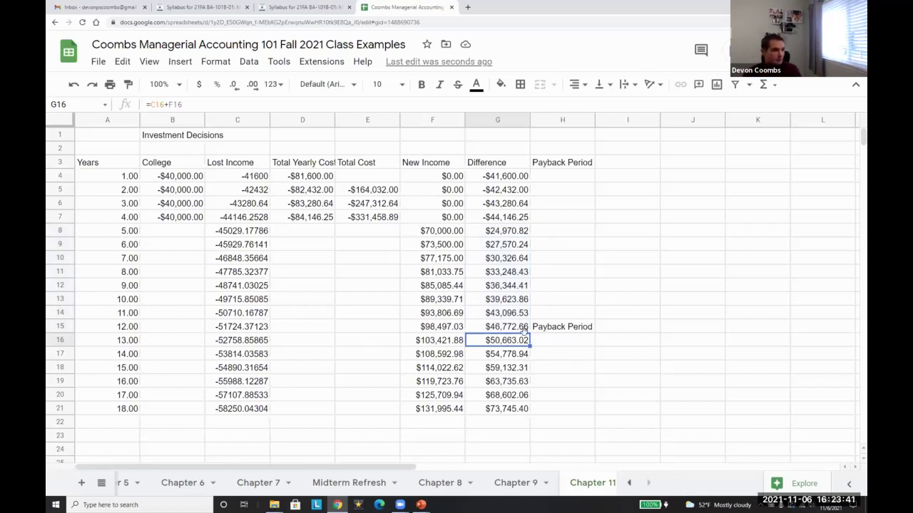
pyautogui.hotkey('shift', 'Up')
pyautogui.hotkey('shift', 'Up')
pyautogui.hotkey('shift', 'Up')
pyautogui.hotkey('shift', 'Up')
pyautogui.hotkey('shift', 'Up')
pyautogui.hotkey('shift', 'Up')
pyautogui.hotkey('shift', 'Up')
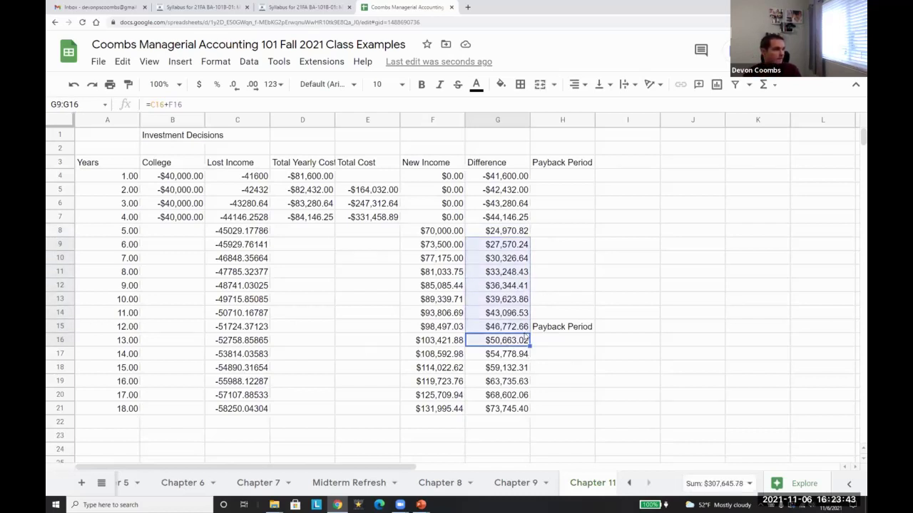
pyautogui.hotkey('shift', 'Up')
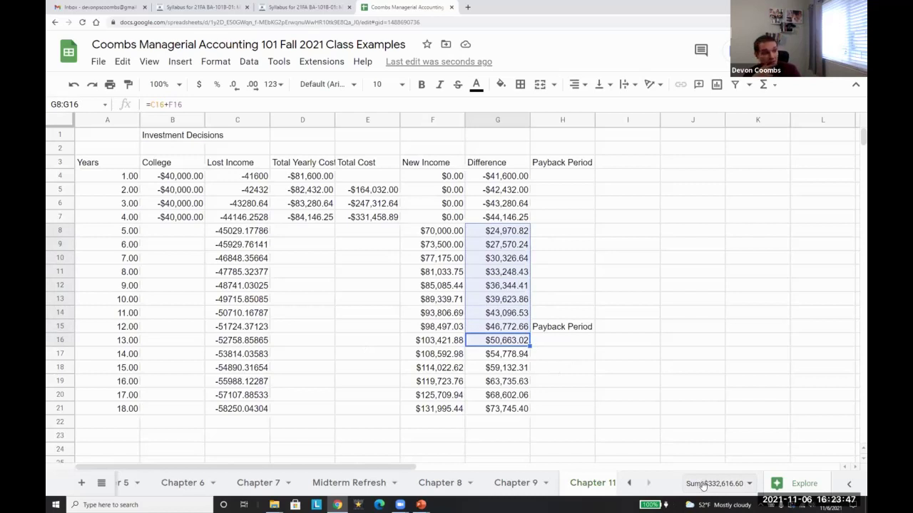
# Step: Move the Payback Period label from H15 to H16
pyautogui.click(542, 328)
pyautogui.hotkey('ctrl', 'x')
pyautogui.press('Down')
pyautogui.hotkey('ctrl', 'v')
# Step: Go to E7 to examine the accumulated Total Cost of the four college years
pyautogui.press('Left')
pyautogui.press('Up')
pyautogui.press('Down')
pyautogui.press('Right')
pyautogui.press('Left')
pyautogui.press('Left')
pyautogui.press('Up')
pyautogui.press('Up')
pyautogui.press('Left')
pyautogui.press('Up')
pyautogui.press('Up')
pyautogui.press('Up')
pyautogui.press('Up')
pyautogui.press('Up')
pyautogui.press('Up')
pyautogui.press('Up')
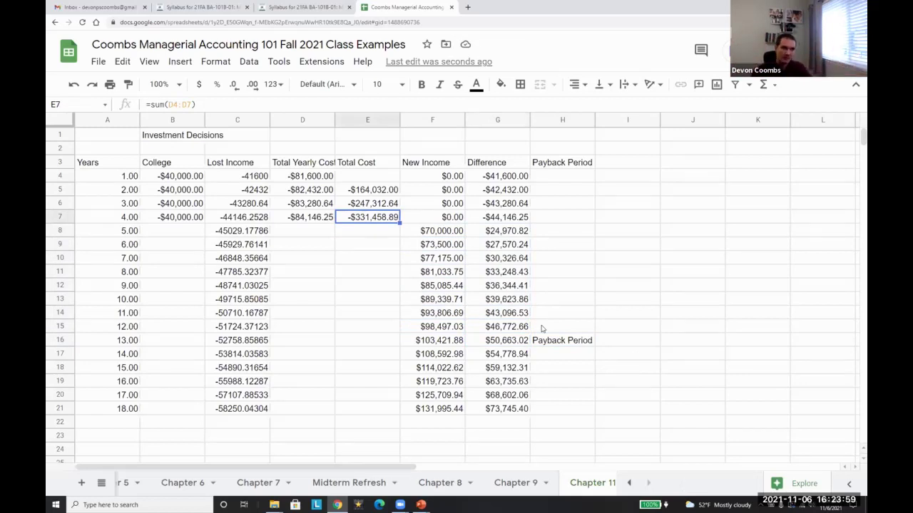
# Step: Examine the New Income entries in F8 and F9 for the starting salary and its yearly growth formula
pyautogui.click(442, 245)
pyautogui.press('Up')
pyautogui.press('Down')
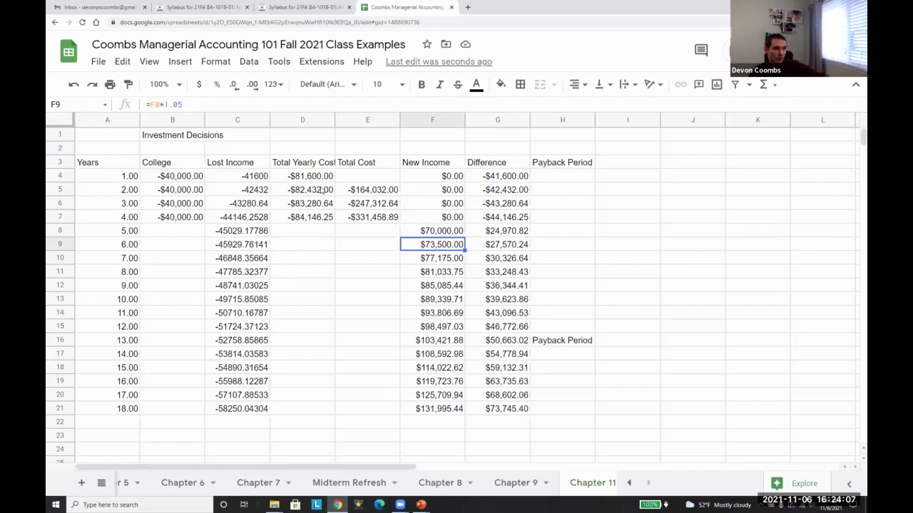
pyautogui.press('Down')
pyautogui.press('Left')
pyautogui.press('Up')
pyautogui.press('Up')
pyautogui.press('Right')
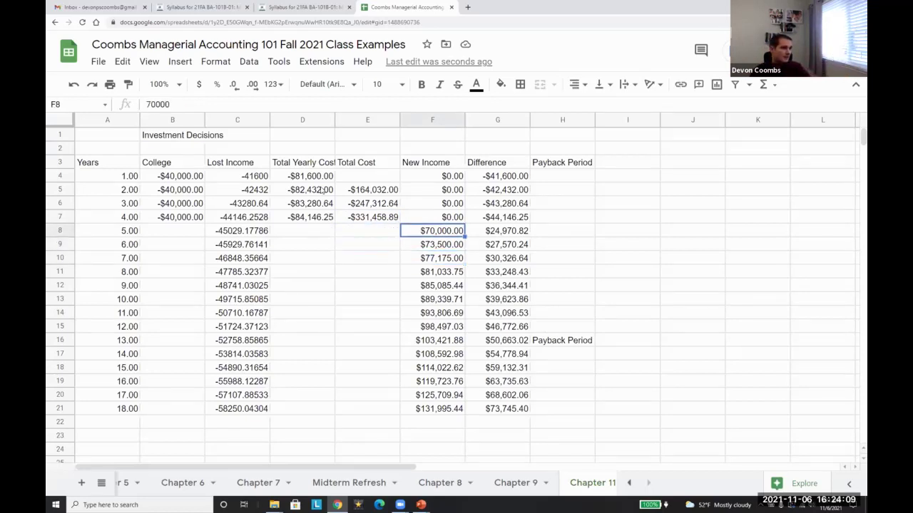
# Step: Select the New Income values from F8 down to F14 to check their sum
pyautogui.hotkey('shift', 'Left')
pyautogui.hotkey('shift', 'Left')
pyautogui.hotkey('shift', 'Left')
pyautogui.hotkey('shift', 'Down')
pyautogui.hotkey('shift', 'Right')
pyautogui.hotkey('shift', 'Right')
pyautogui.hotkey('shift', 'Right')
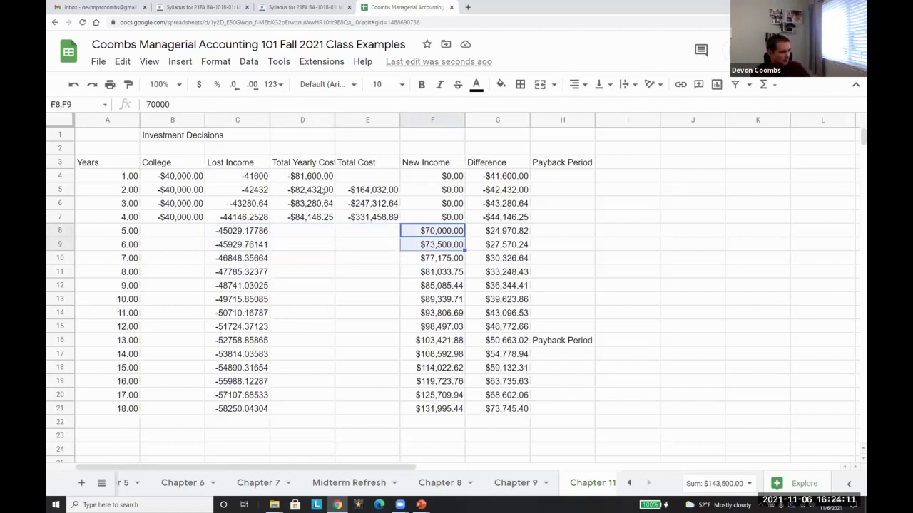
pyautogui.hotkey('shift', 'Right')
pyautogui.hotkey('shift', 'Left')
pyautogui.hotkey('shift', 'Down')
pyautogui.hotkey('shift', 'Down')
pyautogui.hotkey('shift', 'Down')
pyautogui.hotkey('shift', 'Down')
pyautogui.hotkey('shift', 'Down')
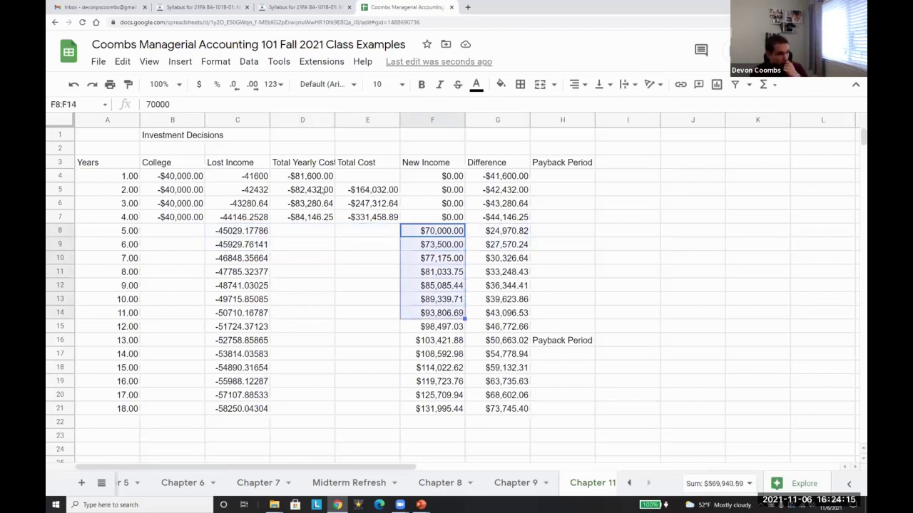
# Step: Change the New Income growth formula in F9 to =F8*1.1
pyautogui.press('Left')
pyautogui.press('Right')
pyautogui.press('Down')
pyautogui.press('Right')
pyautogui.press('Up')
pyautogui.press('Left')
pyautogui.press('Right')
pyautogui.press('Down')
pyautogui.press('Left')
pyautogui.press('Return')
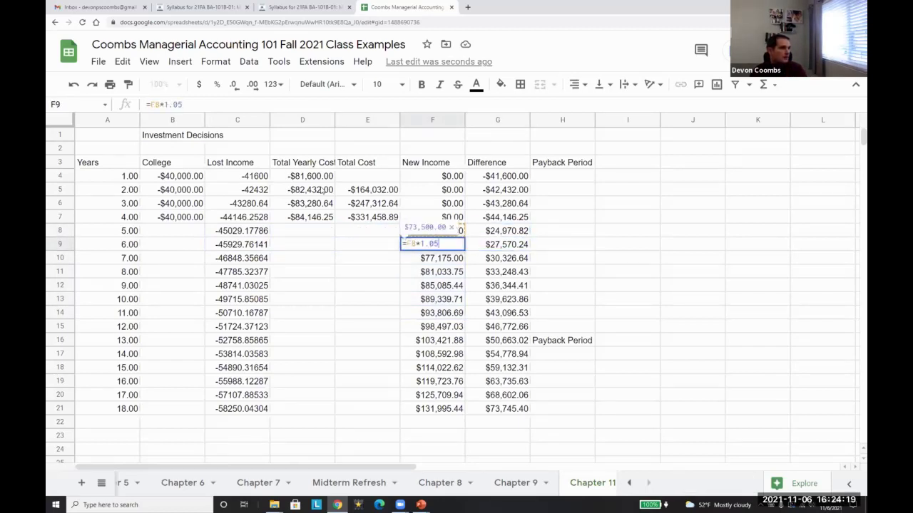
pyautogui.press('BackSpace')
pyautogui.write('1')
pyautogui.press('Return')
# Step: Copy the F9 growth formula down the New Income column through F21
pyautogui.press('Up')
pyautogui.hotkey('ctrl', 'c')
pyautogui.press('Down')
pyautogui.hotkey('ctrl', 'v')
pyautogui.press('Down')
pyautogui.hotkey('ctrl', 'v')
pyautogui.press('Down')
pyautogui.hotkey('ctrl', 'v')
pyautogui.press('Down')
pyautogui.hotkey('ctrl', 'v')
pyautogui.press('Down')
pyautogui.hotkey('ctrl', 'v')
pyautogui.press('Down')
pyautogui.hotkey('ctrl', 'v')
pyautogui.press('Down')
pyautogui.hotkey('ctrl', 'v')
pyautogui.press('Down')
pyautogui.hotkey('ctrl', 'v')
pyautogui.press('Down')
pyautogui.hotkey('ctrl', 'v')
pyautogui.press('Down')
pyautogui.hotkey('ctrl', 'v')
pyautogui.press('Down')
pyautogui.hotkey('ctrl', 'v')
pyautogui.press('Down')
pyautogui.hotkey('ctrl', 'v')
# Step: Select the Difference values from G16 up to G10 to check their sum
pyautogui.press('Right')
pyautogui.press('Up')
pyautogui.press('Up')
pyautogui.press('Up')
pyautogui.press('Right')
pyautogui.press('Up')
pyautogui.press('Up')
pyautogui.press('Left')
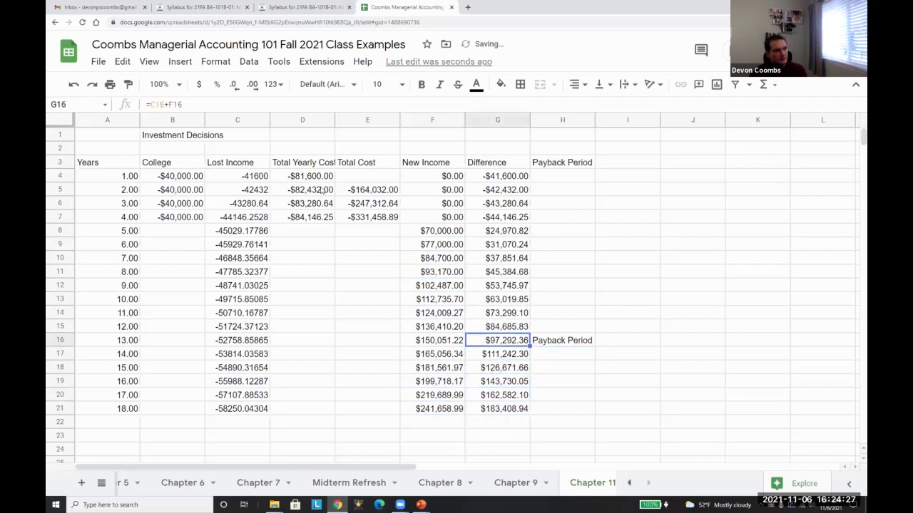
pyautogui.hotkey('shift', 'Up')
pyautogui.hotkey('shift', 'Up')
pyautogui.hotkey('shift', 'Up')
pyautogui.hotkey('shift', 'Up')
pyautogui.hotkey('shift', 'Up')
pyautogui.hotkey('shift', 'Up')
# Step: Select the Difference values from G15 up to G8 to check their sum
pyautogui.press('Up')
pyautogui.hotkey('shift', 'Up')
pyautogui.hotkey('shift', 'Up')
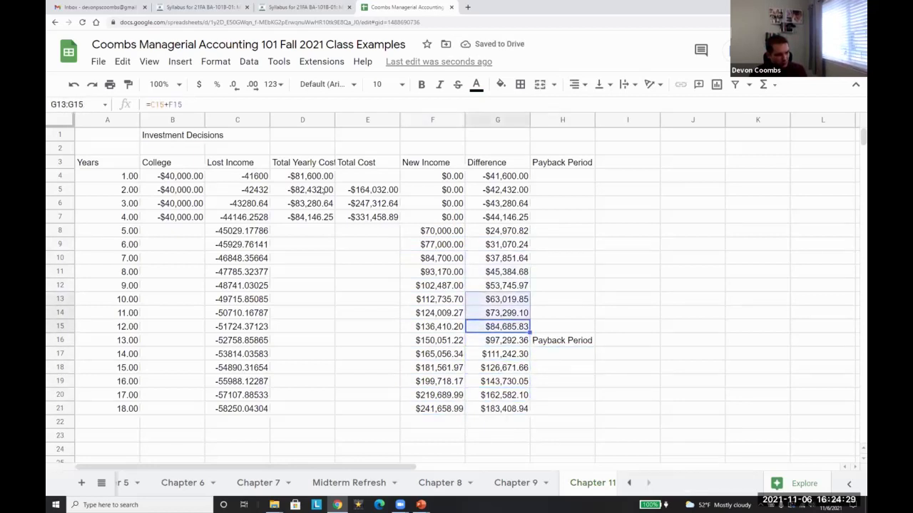
pyautogui.hotkey('shift', 'Up')
pyautogui.hotkey('shift', 'Up')
pyautogui.hotkey('shift', 'Up')
pyautogui.hotkey('shift', 'Up')
pyautogui.hotkey('shift', 'Up')
# Step: Select the Difference values from G14 up to G8 to compare their sum with the total college cost
pyautogui.press('Up')
pyautogui.hotkey('shift', 'Up')
pyautogui.hotkey('shift', 'Up')
pyautogui.hotkey('shift', 'Up')
pyautogui.hotkey('shift', 'Up')
pyautogui.hotkey('shift', 'Up')
pyautogui.hotkey('shift', 'Up')
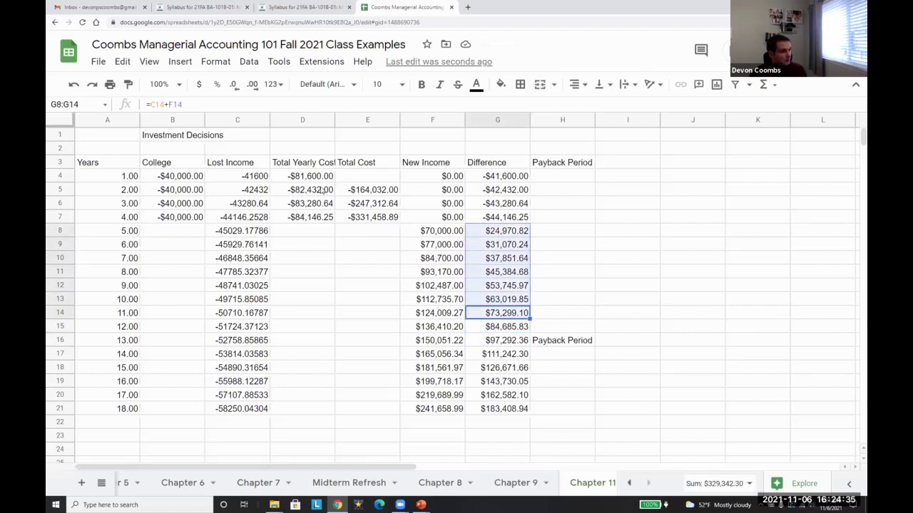
# Step: Move the Payback Period label from H16 to H14
pyautogui.press('Down')
pyautogui.press('Right')
pyautogui.press('Down')
pyautogui.hotkey('ctrl', 'x')
pyautogui.press('Up')
pyautogui.press('Up')
pyautogui.hotkey('ctrl', 'v')
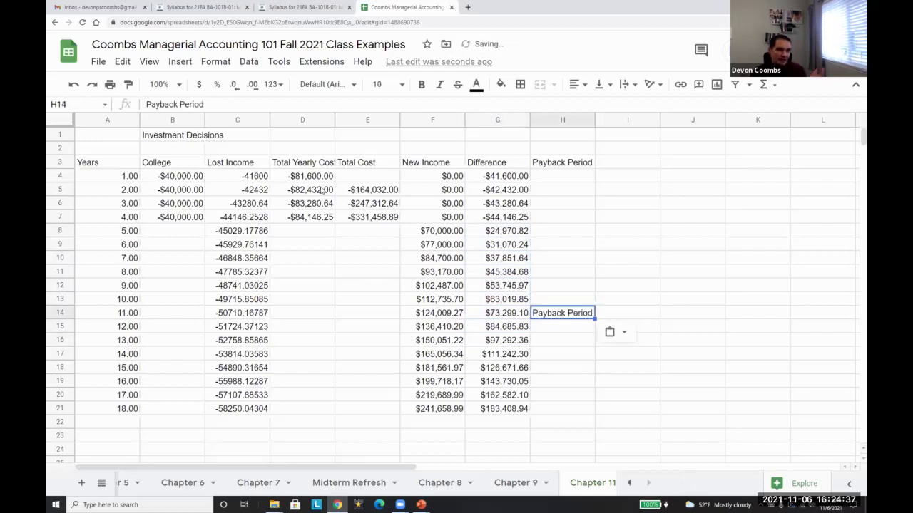
# Step: Examine the Lost Income and New Income formulas in row 14, the year marked as the payback period
pyautogui.press('Left')
pyautogui.press('Left')
pyautogui.hotkey('ctrl', 'Left')
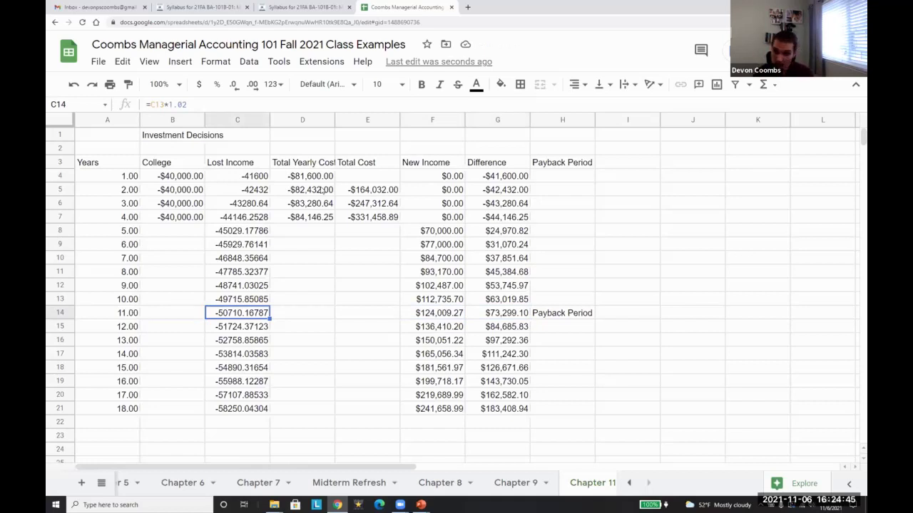
pyautogui.press('Right')
pyautogui.press('Right')
pyautogui.press('Right')
pyautogui.press('Right')
pyautogui.press('Right')
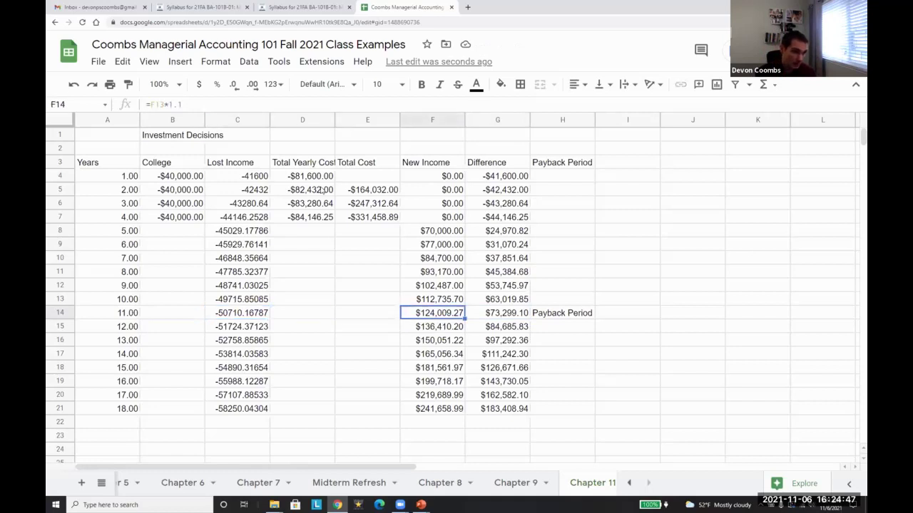
pyautogui.press('Left')
pyautogui.press('Right')
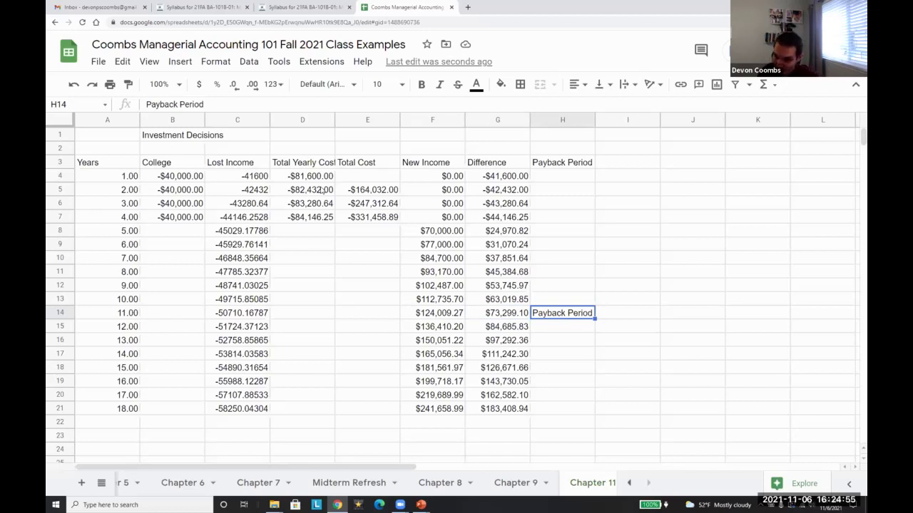
# Step: Go through the Difference values between G9 and G14 to review the yearly gains up to the payback year
pyautogui.press('Left')
pyautogui.press('Up')
pyautogui.press('Up')
pyautogui.press('Up')
pyautogui.press('Up')
pyautogui.press('Up')
pyautogui.press('Down')
pyautogui.press('Down')
pyautogui.press('Down')
pyautogui.press('Down')
pyautogui.press('Down')
# Step: Select the Difference values from G15 down to G21 to examine the gains after the payback year
pyautogui.press('Down')
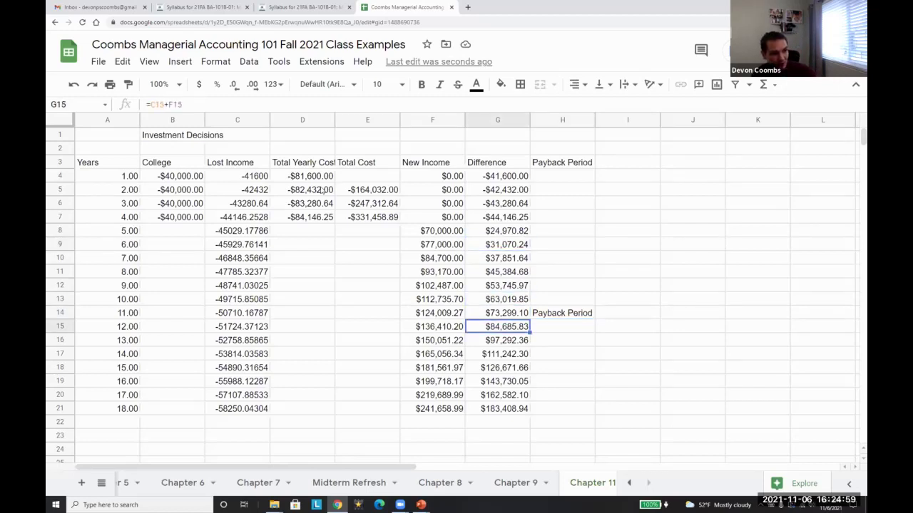
pyautogui.hotkey('shift', 'Down')
pyautogui.hotkey('shift', 'Down')
pyautogui.hotkey('shift', 'Down')
pyautogui.hotkey('shift', 'Down')
pyautogui.hotkey('shift', 'Down')
pyautogui.hotkey('shift', 'Down')
# Step: Extend the Years column to year 30 by copying the A21 formula down through A33
pyautogui.press('Left')
pyautogui.press('Left')
pyautogui.press('Left')
pyautogui.press('Left')
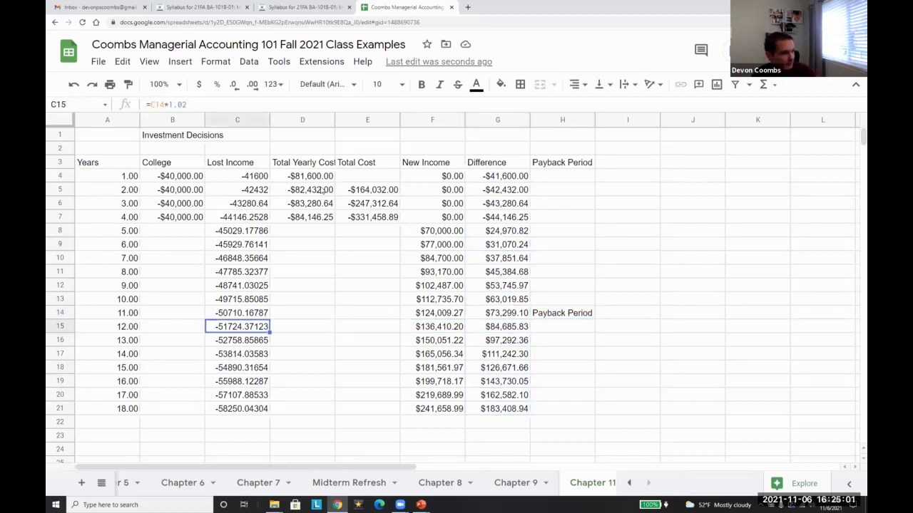
pyautogui.press('Left')
pyautogui.press('Left')
pyautogui.press('Down')
pyautogui.press('Down')
pyautogui.press('Down')
pyautogui.press('Down')
pyautogui.press('Down')
pyautogui.press('Down')
pyautogui.press('Down')
pyautogui.press('Up')
pyautogui.hotkey('ctrl', 'c')
pyautogui.press('Down')
pyautogui.hotkey('ctrl', 'v')
pyautogui.press('Down')
pyautogui.hotkey('ctrl', 'v')
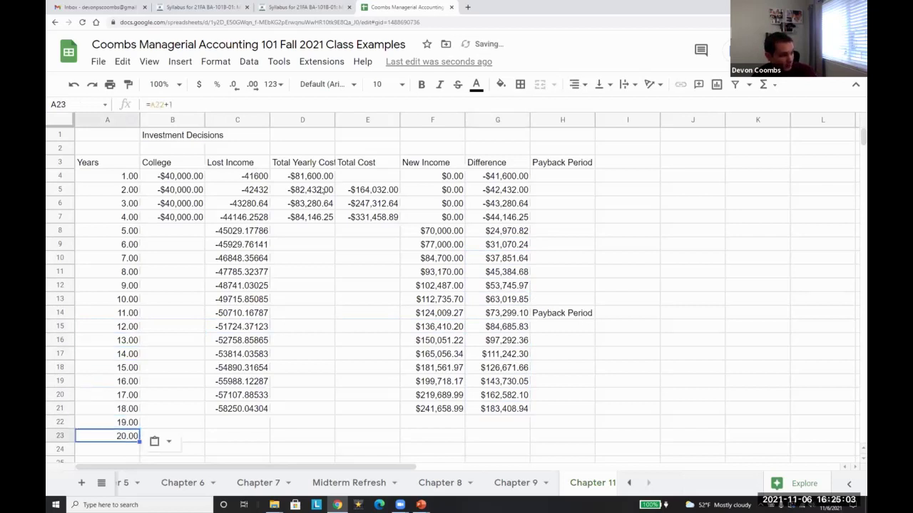
pyautogui.press('Down')
pyautogui.hotkey('ctrl', 'v')
pyautogui.press('Down')
pyautogui.hotkey('ctrl', 'v')
pyautogui.press('Down')
pyautogui.hotkey('ctrl', 'v')
pyautogui.press('Down')
pyautogui.hotkey('ctrl', 'v')
pyautogui.press('Down')
pyautogui.hotkey('ctrl', 'v')
pyautogui.press('Down')
pyautogui.hotkey('ctrl', 'v')
pyautogui.press('Down')
pyautogui.hotkey('ctrl', 'v')
pyautogui.press('Down')
pyautogui.hotkey('ctrl', 'v')
pyautogui.press('Down')
pyautogui.hotkey('ctrl', 'v')
pyautogui.press('Down')
pyautogui.hotkey('ctrl', 'v')
# Step: Extend Lost Income, New Income and Difference to year 30 by copying C21:G21 down through row 33
pyautogui.press('Up')
pyautogui.press('Right')
pyautogui.press('Up')
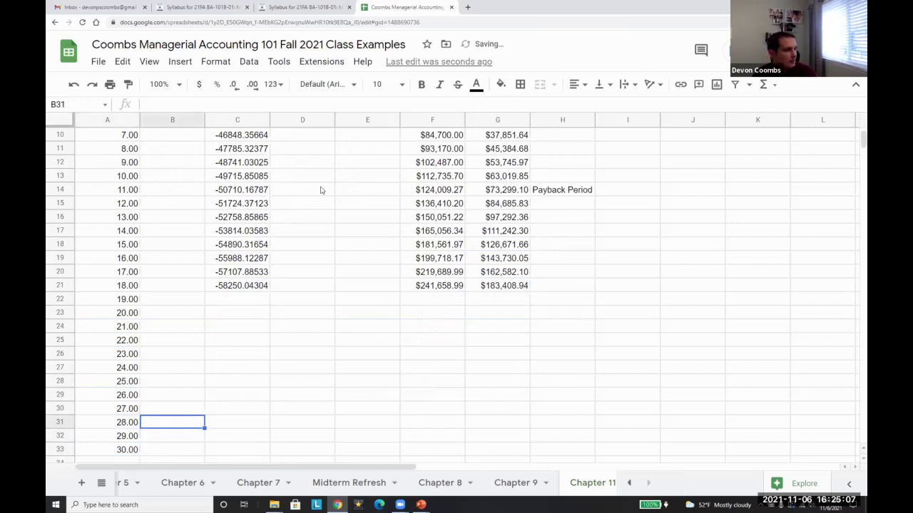
pyautogui.press('Up')
pyautogui.press('Up')
pyautogui.press('Up')
pyautogui.press('Up')
pyautogui.press('Up')
pyautogui.press('Up')
pyautogui.press('Up')
pyautogui.press('Up')
pyautogui.press('Up')
pyautogui.press('Up')
pyautogui.press('Right')
pyautogui.hotkey('shift', 'Right')
pyautogui.hotkey('shift', 'Right')
pyautogui.hotkey('shift', 'Right')
pyautogui.hotkey('shift', 'Right')
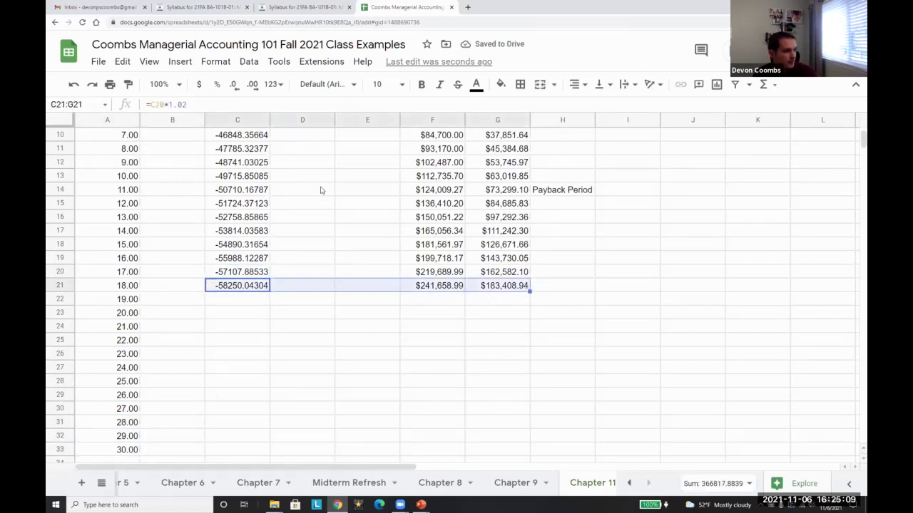
pyautogui.hotkey('ctrl', 'c')
pyautogui.press('Down')
pyautogui.hotkey('shift', 'Down')
pyautogui.hotkey('shift', 'Down')
pyautogui.hotkey('shift', 'Down')
pyautogui.hotkey('shift', 'Down')
pyautogui.hotkey('shift', 'Down')
pyautogui.hotkey('shift', 'Down')
pyautogui.hotkey('shift', 'Down')
pyautogui.hotkey('shift', 'Down')
pyautogui.hotkey('shift', 'Down')
pyautogui.hotkey('shift', 'Down')
pyautogui.hotkey('shift', 'Down')
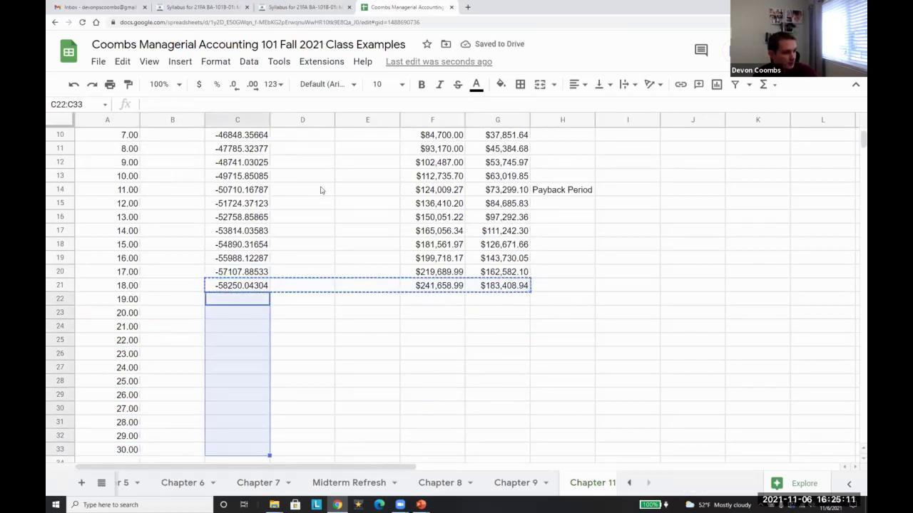
pyautogui.hotkey('ctrl', 'v')
# Step: Select the Difference values from G4 down to G33 to examine the total gain over the 30 years
pyautogui.press('Right')
pyautogui.press('Right')
pyautogui.press('Right')
pyautogui.press('Right')
pyautogui.press('Up')
pyautogui.press('Up')
pyautogui.press('Up')
pyautogui.press('Up')
pyautogui.press('Up')
pyautogui.press('Up')
pyautogui.press('Up')
pyautogui.press('Up')
pyautogui.press('Up')
pyautogui.press('Up')
pyautogui.press('Up')
pyautogui.press('Up')
pyautogui.press('Up')
pyautogui.press('Up')
pyautogui.press('Up')
pyautogui.press('Up')
pyautogui.press('Up')
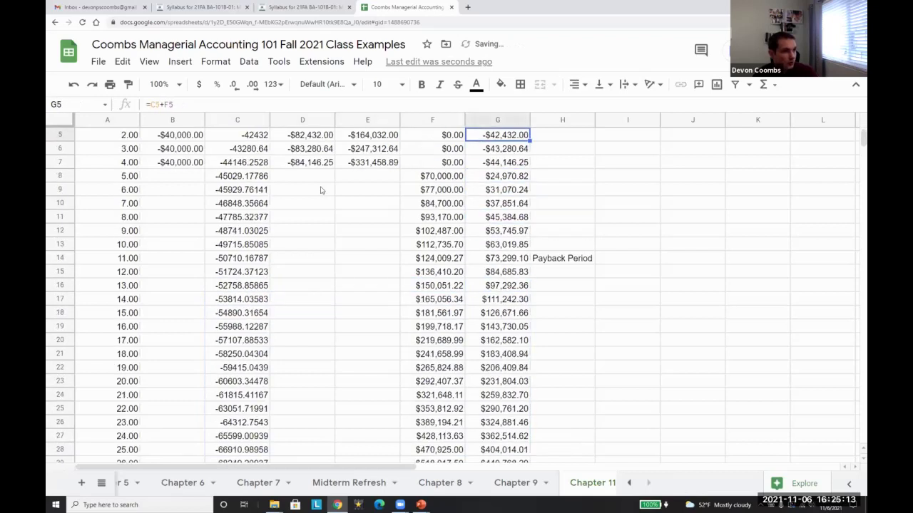
pyautogui.press('Up')
pyautogui.press('Down')
pyautogui.press('Down')
pyautogui.press('Down')
pyautogui.press('Down')
pyautogui.press('Down')
pyautogui.press('Up')
pyautogui.press('Up')
pyautogui.press('Up')
pyautogui.press('Up')
pyautogui.press('Up')
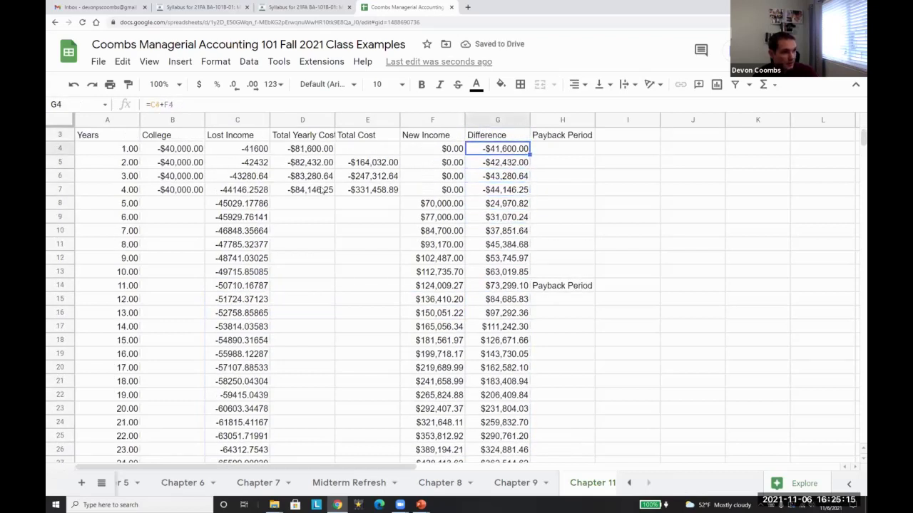
pyautogui.hotkey('ctrl', 'shift', 'Down')
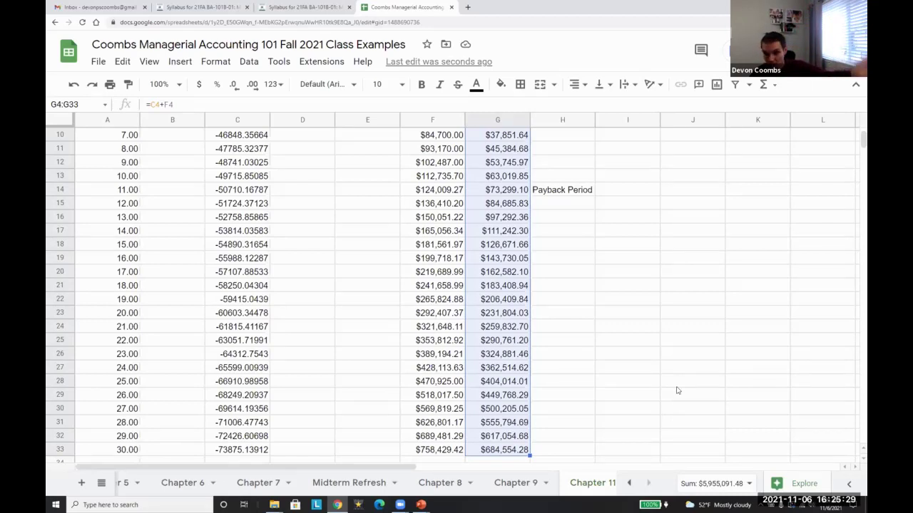
pyautogui.scroll(3, 677, 390)
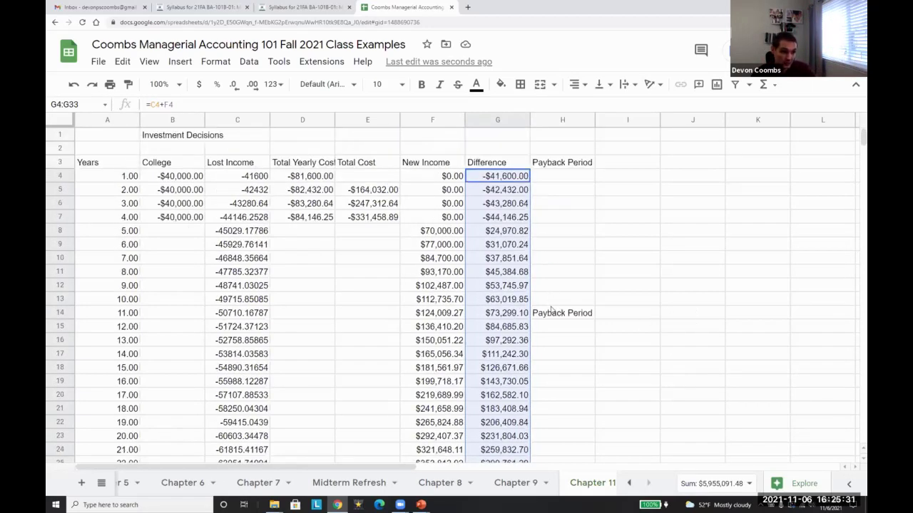
# Step: Switch to the Chapter 11 PowerPoint deck and open slide 10, Payback Period with Even Cash Flows
pyautogui.click(550, 305)
pyautogui.press('Down')
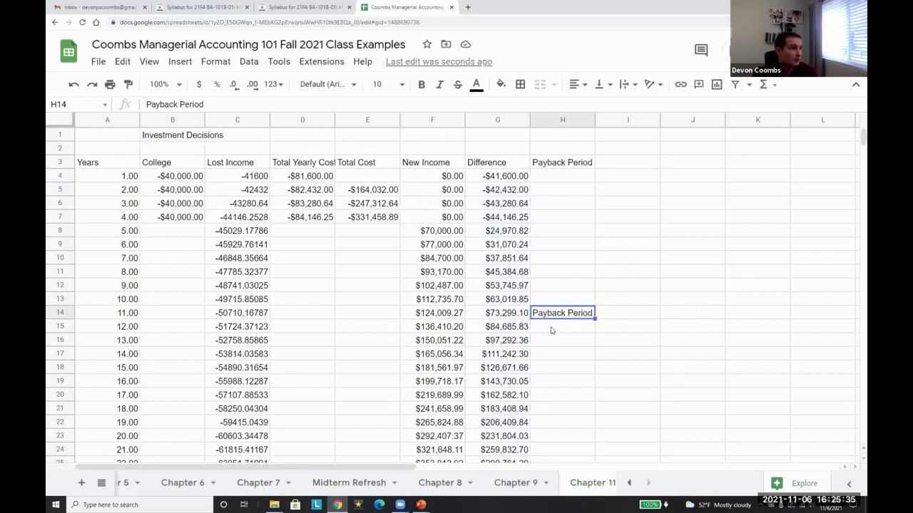
pyautogui.hotkey('alt', 'Tab')
pyautogui.press('Down')
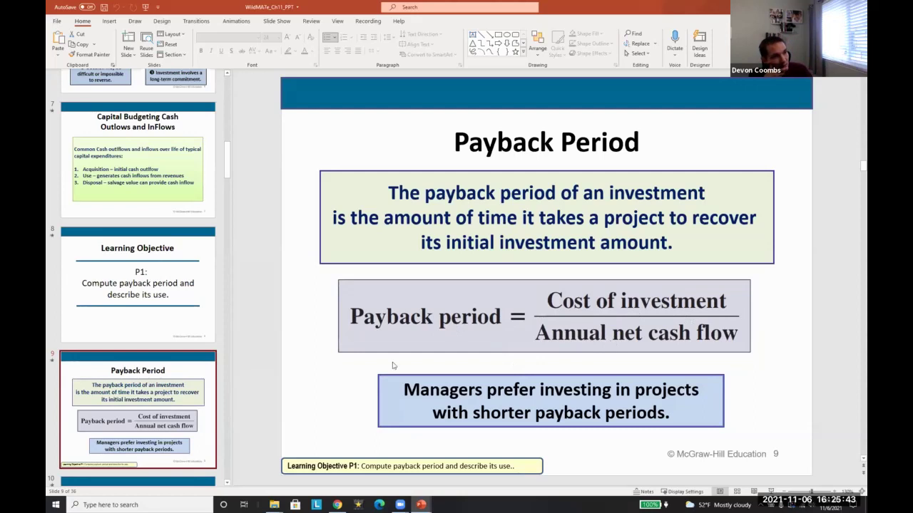
pyautogui.scroll(-3, 143, 381)
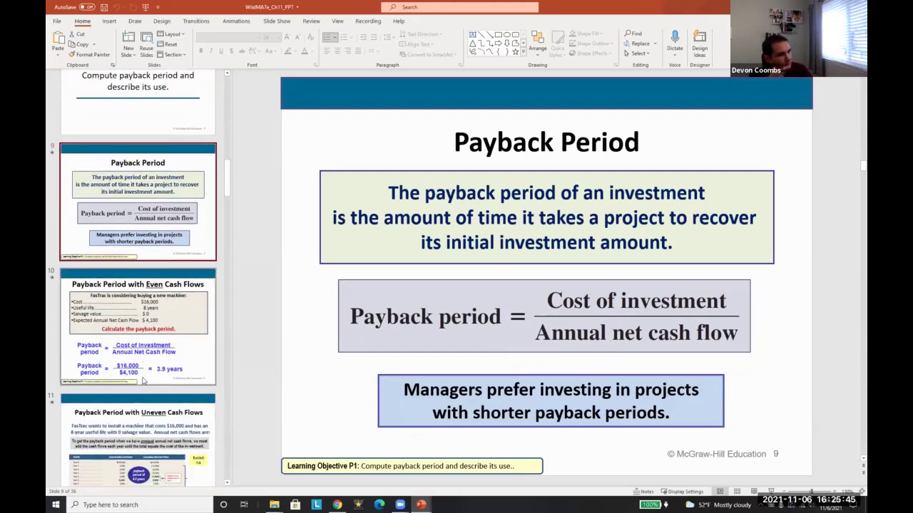
pyautogui.click(143, 371)
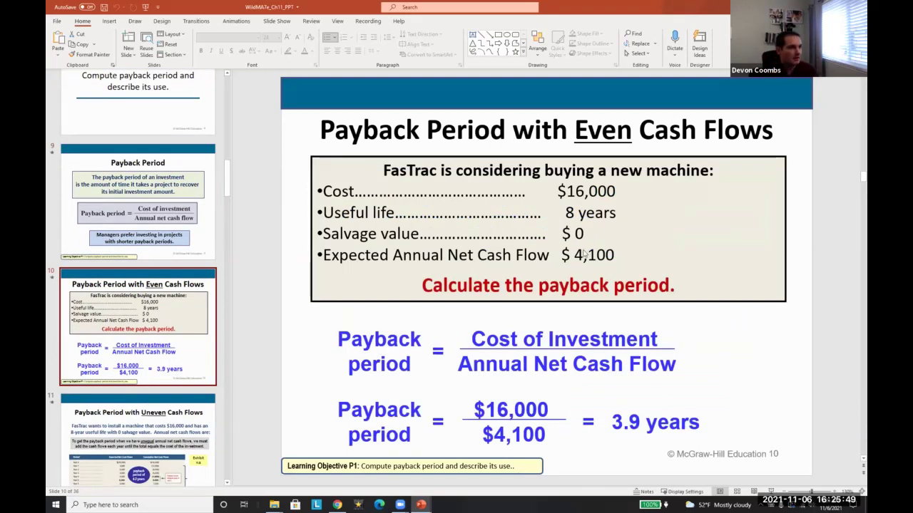
# Step: Arrange the PowerPoint deck and the Google Sheets window side by side, with the slides in the right half
pyautogui.press('super+Right')
pyautogui.click(181, 151)
pyautogui.click(234, 218)
pyautogui.press('Right')
pyautogui.press('Right')
pyautogui.press('Right')
pyautogui.press('Left')
pyautogui.press('Left')
pyautogui.press('Left')
pyautogui.press('Left')
pyautogui.press('Left')
# Step: Enter the heading Payback Period in A36, below the 30-year table
pyautogui.scroll(-4, 268, 315)
pyautogui.click(132, 338)
pyautogui.write('Cost')
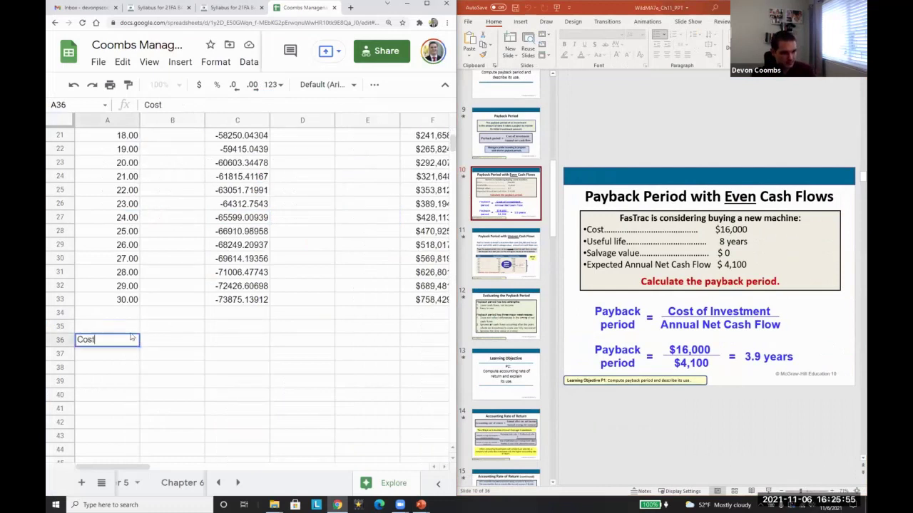
pyautogui.press('BackSpace')
pyautogui.press('BackSpace')
pyautogui.press('BackSpace')
pyautogui.write('Payback Period')
pyautogui.press('Return')
pyautogui.press('Up')
pyautogui.press('Right')
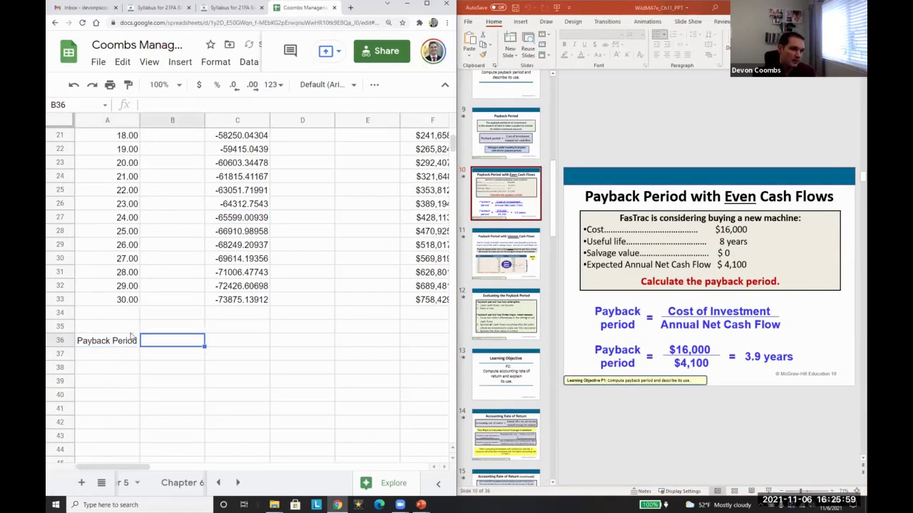
# Step: Add the headings Cost Investment in B36 and Annual Net Cash Flow in C36
pyautogui.press('Left')
pyautogui.press('Down')
pyautogui.press('Up')
pyautogui.press('Right')
pyautogui.write('Cost Investment')
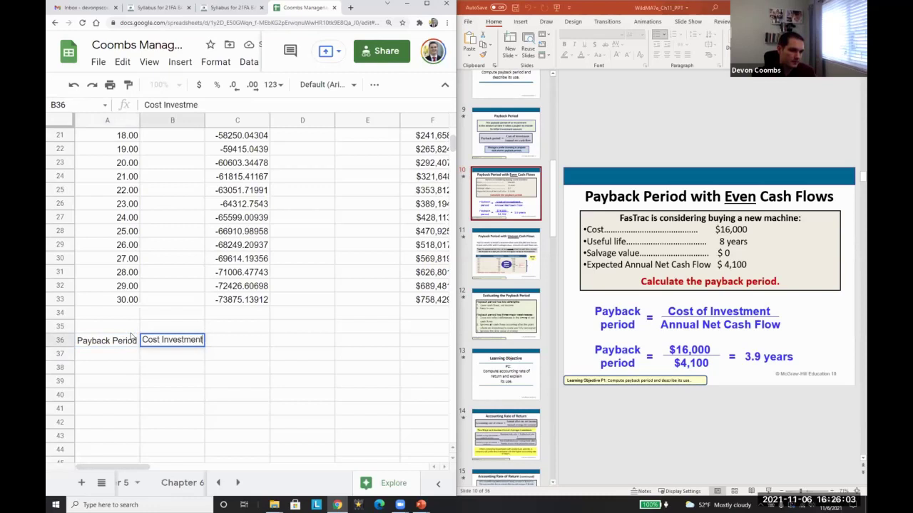
pyautogui.press('Tab')
pyautogui.write('Annu')
pyautogui.press('BackSpace')
pyautogui.write('nual Net Cash Flow')
pyautogui.press('Return')
pyautogui.press('Left')
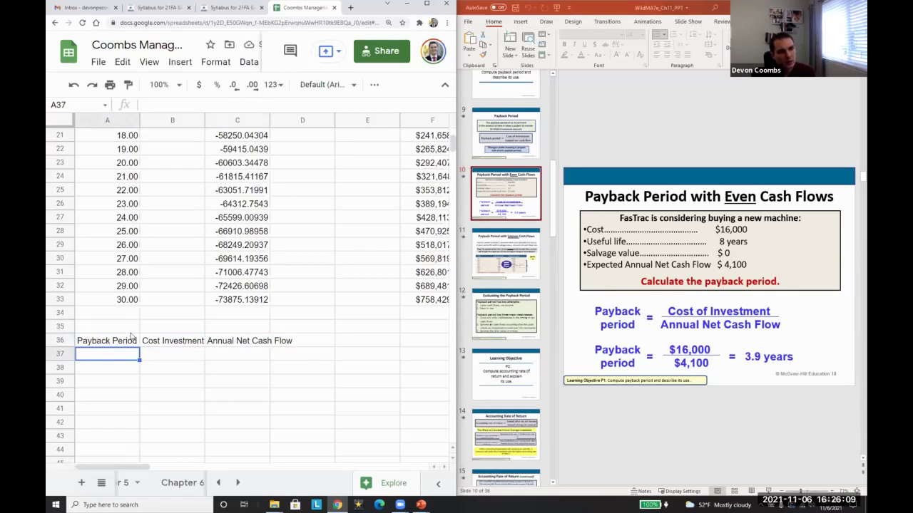
# Step: Enter the slide's machine figures in row 37: 16000 under Cost Investment and 4100 under Annual Net Cash Flow
pyautogui.press('Right')
pyautogui.write('1600')
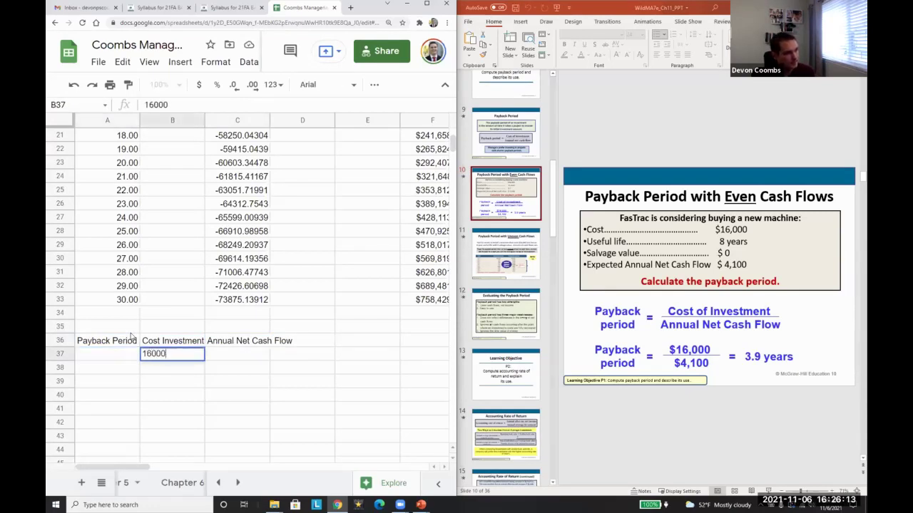
pyautogui.press('Tab')
pyautogui.write('3')
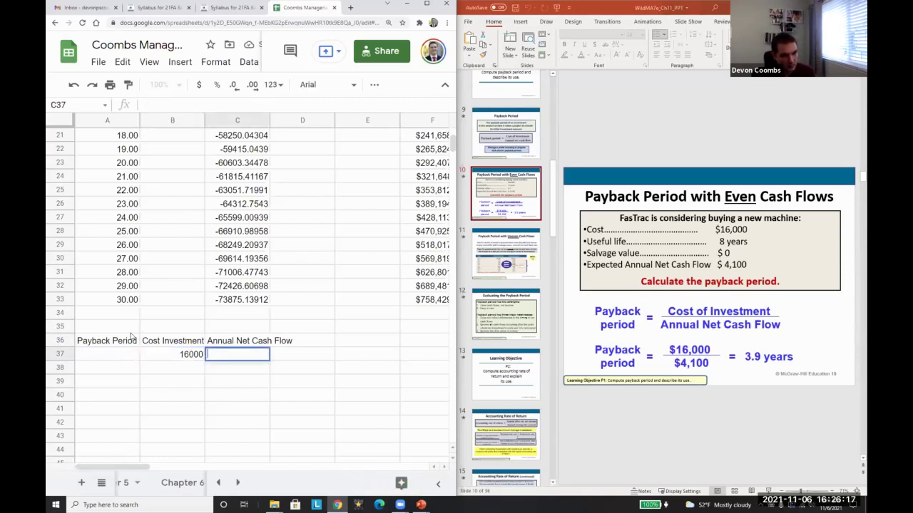
pyautogui.press('Return')
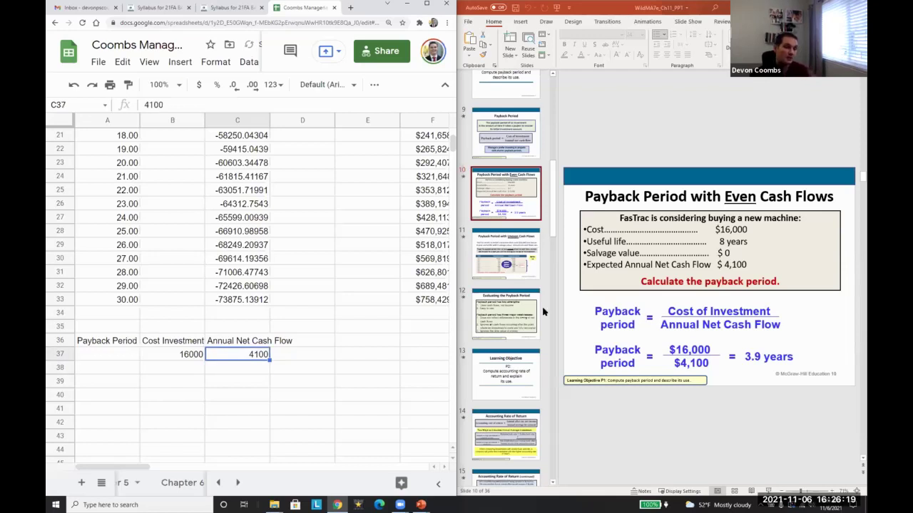
# Step: Calculate the machine's payback period in A37 with the formula =B37/C37
pyautogui.press('Left')
pyautogui.press('Up')
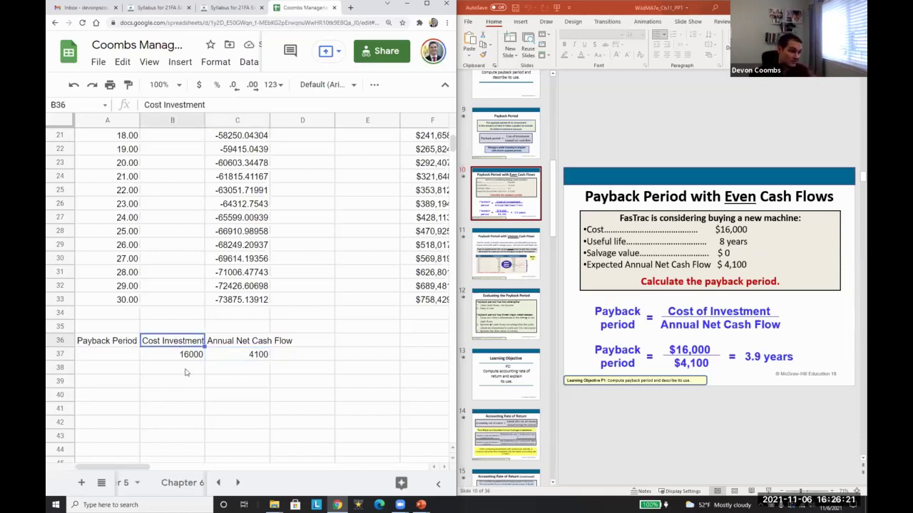
pyautogui.press('Down')
pyautogui.press('Left')
pyautogui.write('=')
pyautogui.press('Right')
pyautogui.write('/')
pyautogui.press('Right')
pyautogui.press('Right')
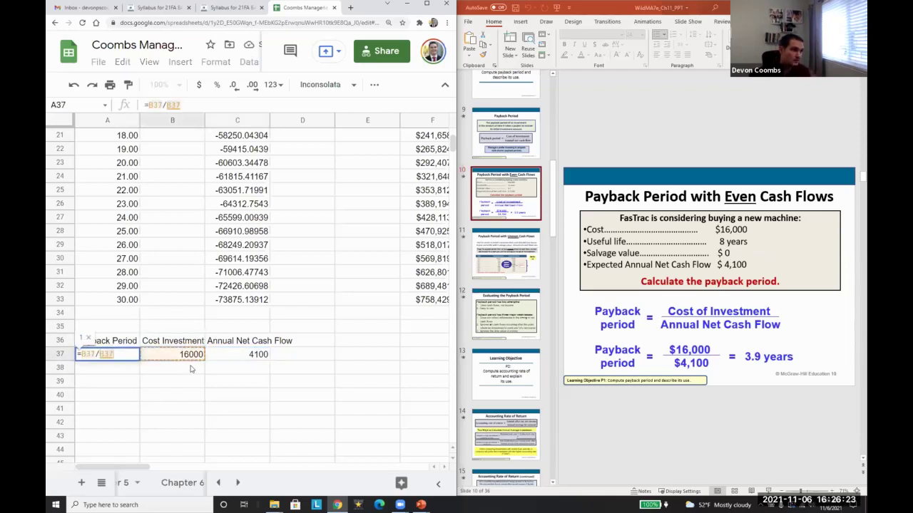
pyautogui.press('Return')
pyautogui.press('Up')
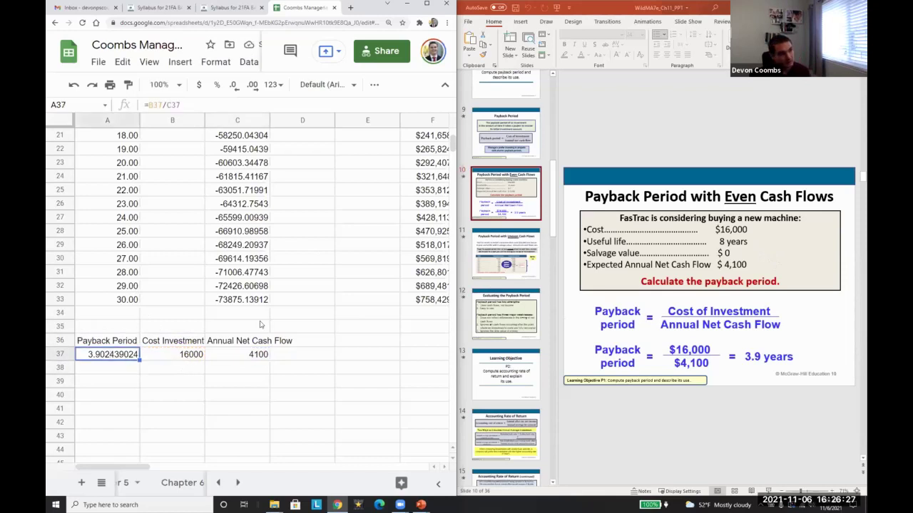
# Step: Review the yearly college figures in row 5 and select the College costs B4:B7 to examine their total
pyautogui.scroll(7, 261, 325)
pyautogui.click(305, 193)
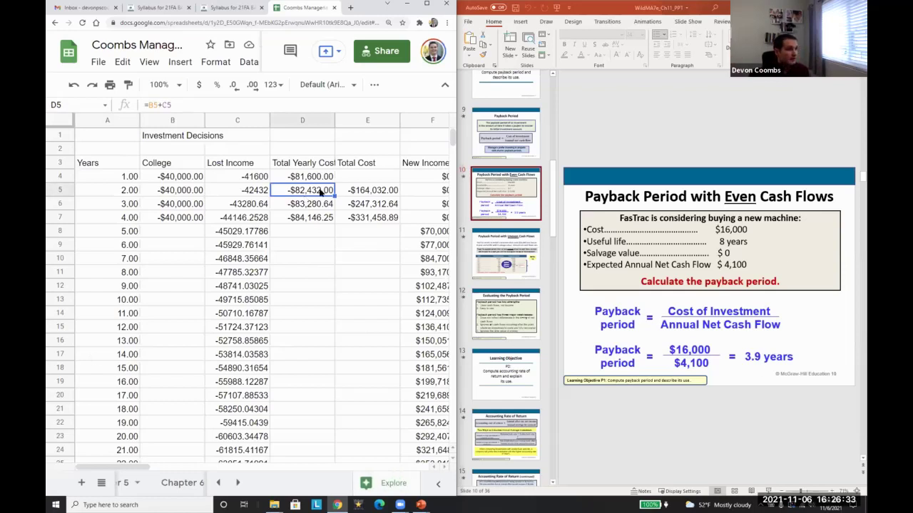
pyautogui.press('Right')
pyautogui.press('Right')
pyautogui.press('Right')
pyautogui.press('Left')
pyautogui.press('Left')
pyautogui.press('Left')
pyautogui.press('Left')
pyautogui.press('Left')
pyautogui.press('Left')
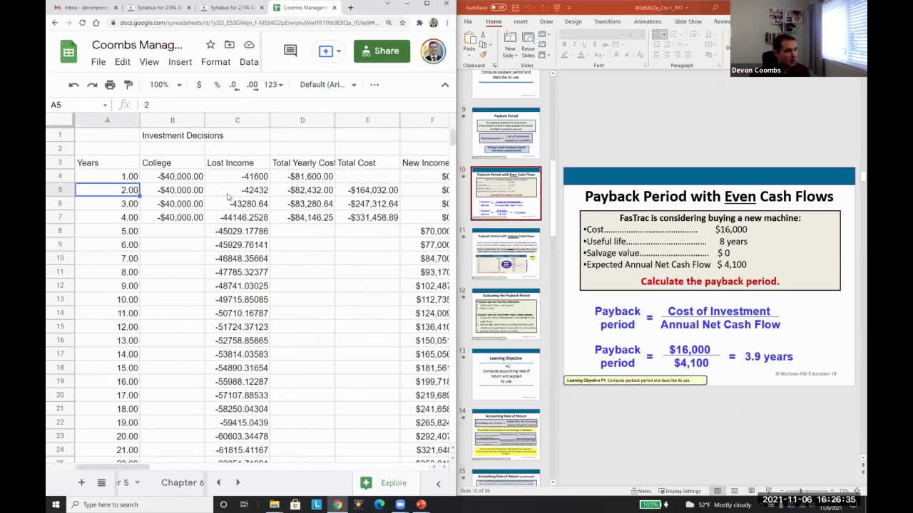
pyautogui.moveTo(161, 184); pyautogui.dragTo(163, 217)
pyautogui.scroll(-5, 120, 367)
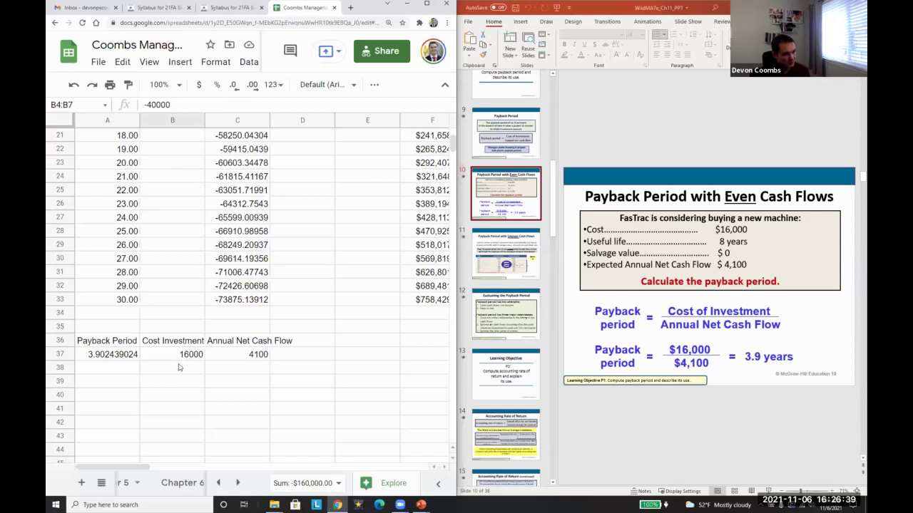
# Step: Enter 160000 in B38 under Cost Investment as the college cost
pyautogui.click(174, 354)
pyautogui.click(175, 368)
pyautogui.write('160000')
pyautogui.press('Return')
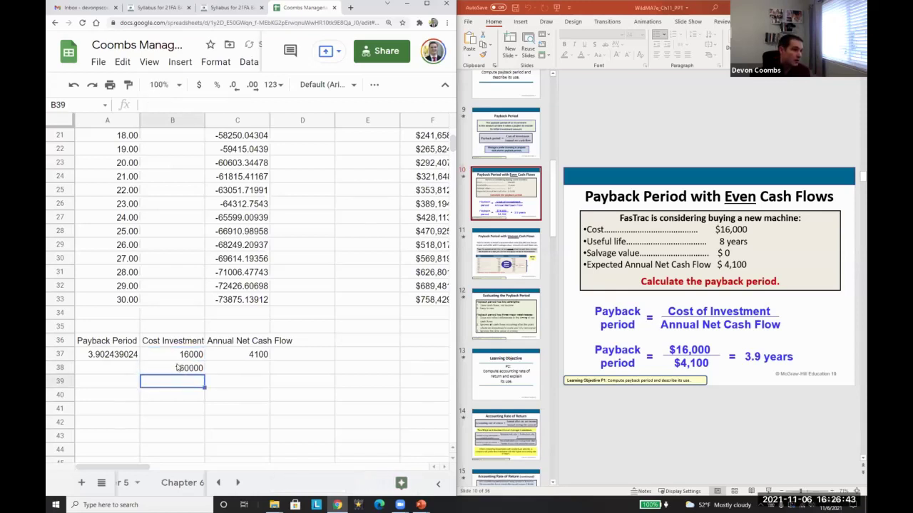
# Step: Select the New Income values from F8 down to F23 to examine their sum
pyautogui.click(249, 372)
pyautogui.scroll(6, 318, 244)
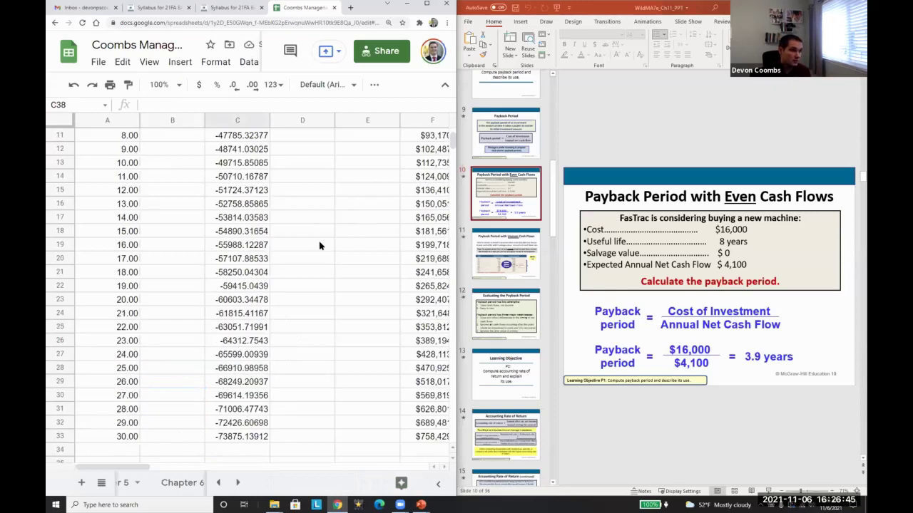
pyautogui.click(388, 207)
pyautogui.press('Right')
pyautogui.press('Down')
pyautogui.press('Down')
pyautogui.hscroll(1, 370, 260)
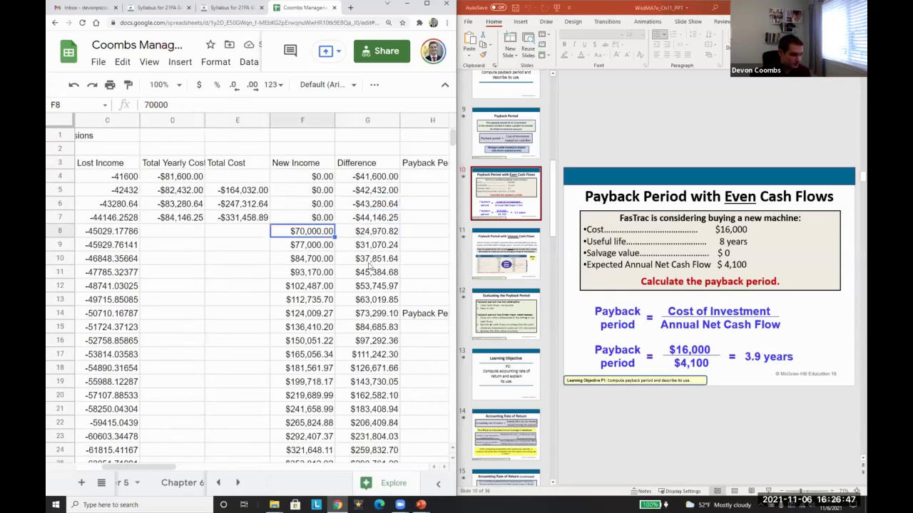
pyautogui.scroll(-3, 312, 341)
pyautogui.keyDown('shift'); pyautogui.click(309, 313); pyautogui.keyUp('shift')
pyautogui.hotkey('shift', 'Up')
pyautogui.hotkey('shift', 'Up')
pyautogui.hotkey('shift', 'Up')
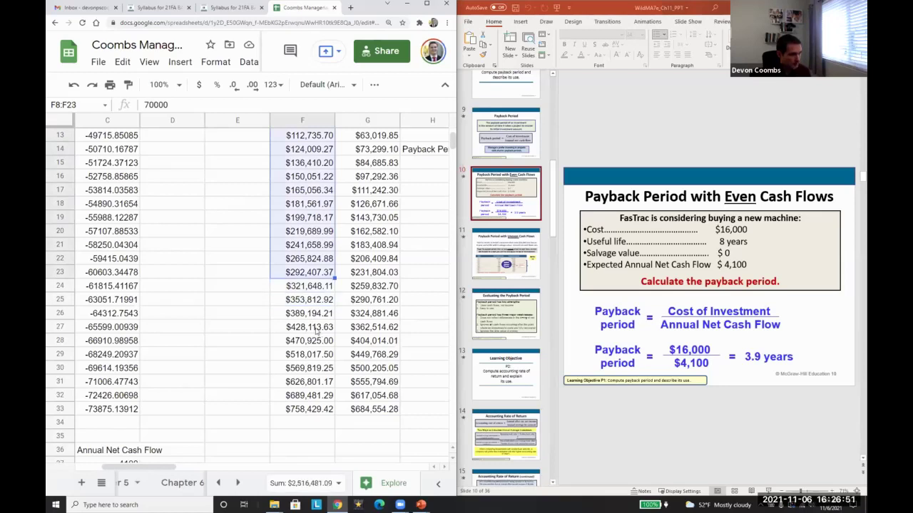
pyautogui.scroll(3, 317, 328)
pyautogui.scroll(-3, 317, 328)
# Step: Calculate the average of the New Income values F8:F18 in F35 with the AVERAGE function
pyautogui.click(319, 438)
pyautogui.write('=average(')
pyautogui.press('Up')
pyautogui.press('Up')
pyautogui.press('Up')
pyautogui.press('Up')
pyautogui.press('Up')
pyautogui.press('Up')
pyautogui.press('Up')
pyautogui.press('Up')
pyautogui.press('Up')
pyautogui.press('Up')
pyautogui.press('Up')
pyautogui.press('Up')
pyautogui.press('Up')
pyautogui.press('Up')
pyautogui.press('Up')
pyautogui.press('Up')
pyautogui.press('Up')
pyautogui.press('Up')
pyautogui.press('Up')
pyautogui.press('Up')
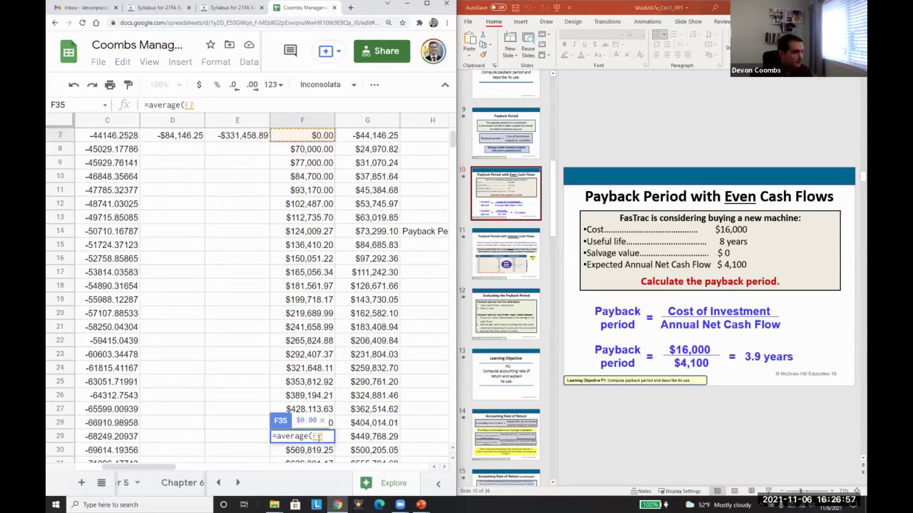
pyautogui.press('Down')
pyautogui.hotkey('shift', 'Down')
pyautogui.hotkey('shift', 'Down')
pyautogui.hotkey('shift', 'Down')
pyautogui.hotkey('shift', 'Down')
pyautogui.hotkey('shift', 'Down')
pyautogui.hotkey('shift', 'Down')
pyautogui.hotkey('shift', 'Down')
pyautogui.hotkey('shift', 'Down')
pyautogui.hotkey('shift', 'Down')
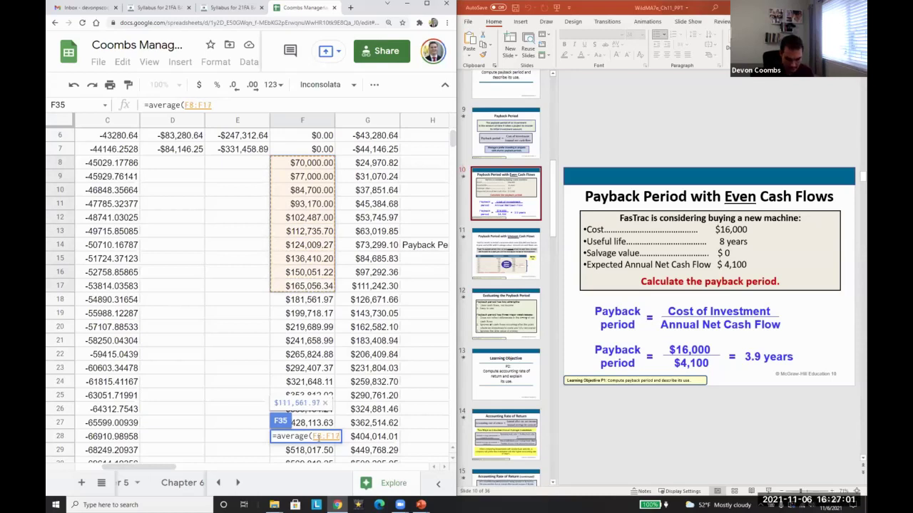
pyautogui.press('Return')
# Step: Enter 120000 in C38 under Annual Net Cash Flow for the college investment
pyautogui.press('Down')
pyautogui.press('Left')
pyautogui.press('Left')
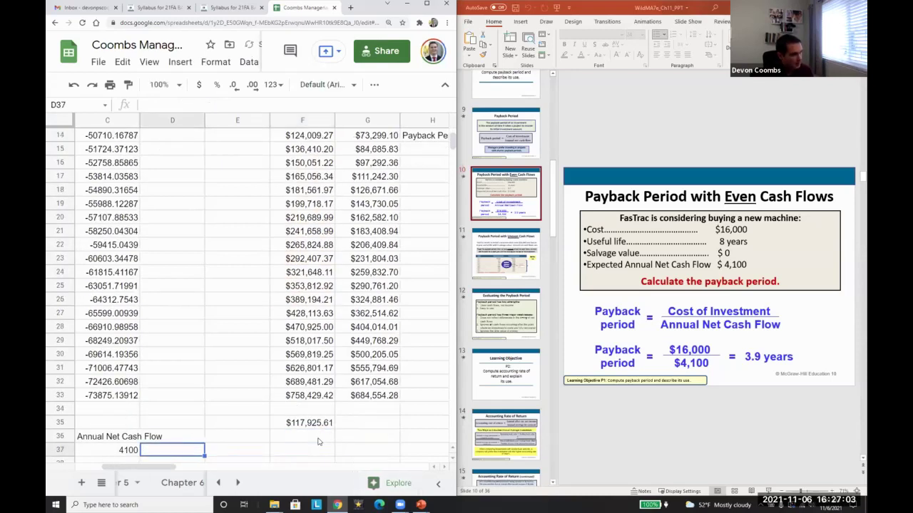
pyautogui.press('Left')
pyautogui.press('Left')
pyautogui.press('Left')
pyautogui.press('Right')
pyautogui.press('Down')
pyautogui.press('Right')
pyautogui.write('1')
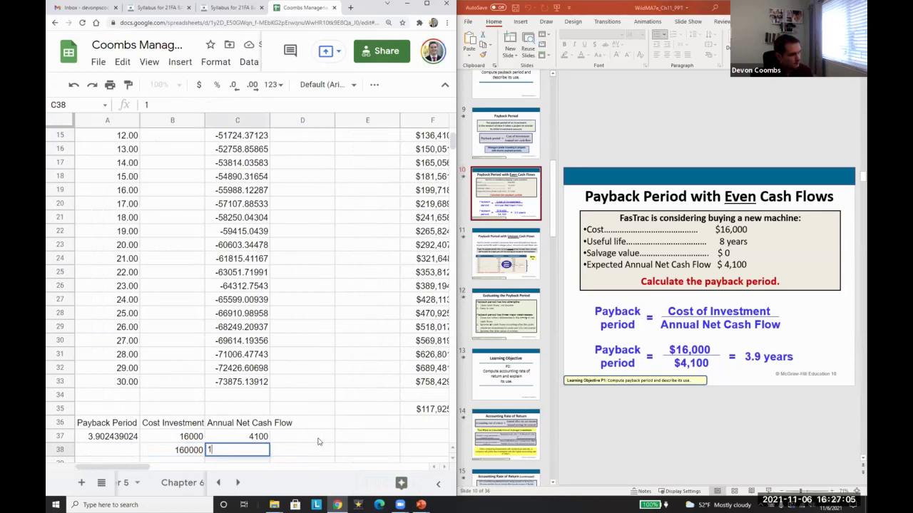
pyautogui.write('20000')
pyautogui.press('Return')
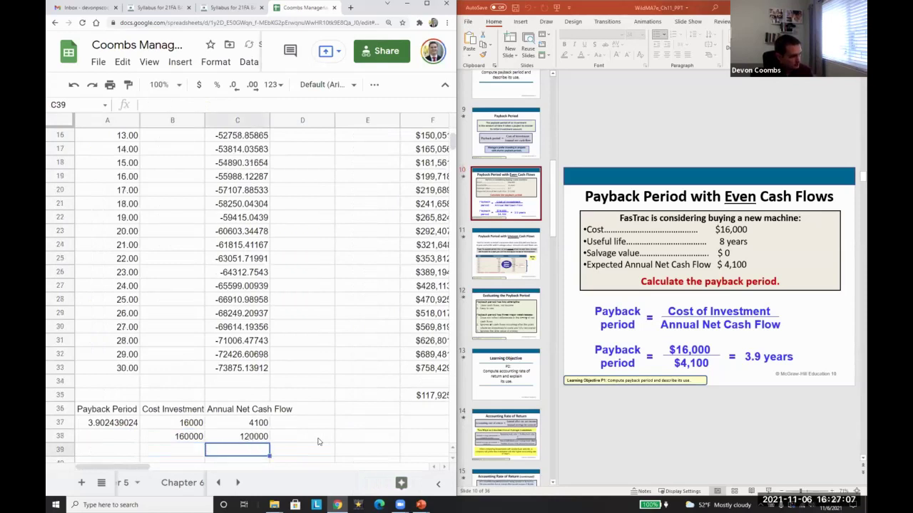
# Step: Copy the payback period formula from A37 into A38 for the college investment
pyautogui.press('Up')
pyautogui.press('Left')
pyautogui.press('Left')
pyautogui.press('Up')
pyautogui.hotkey('ctrl', 'c')
pyautogui.press('Down')
pyautogui.hotkey('ctrl', 'v')
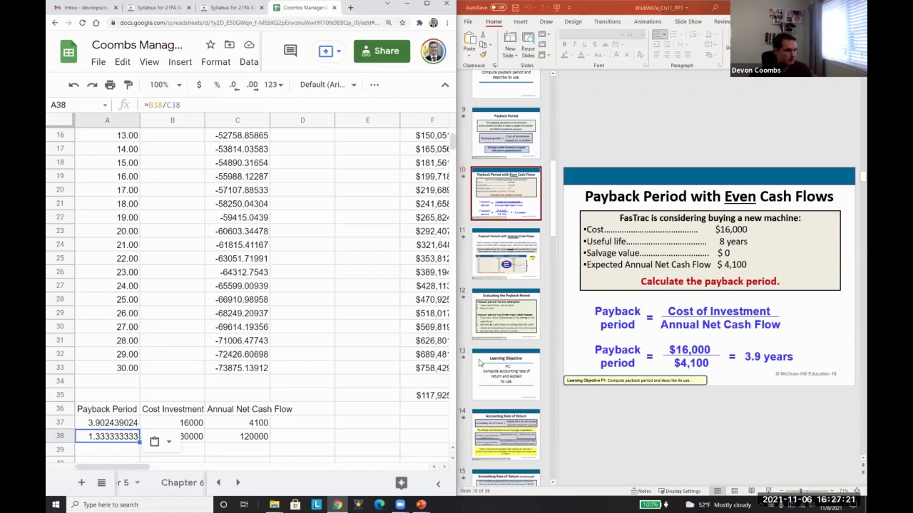
pyautogui.scroll(-1, 157, 278)
pyautogui.click(101, 367)
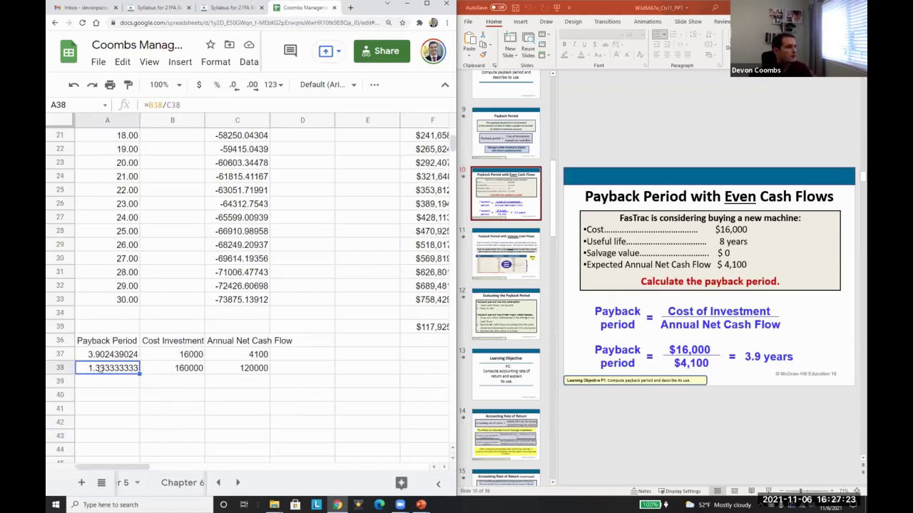
pyautogui.scroll(1, 202, 364)
pyautogui.scroll(-1, 214, 360)
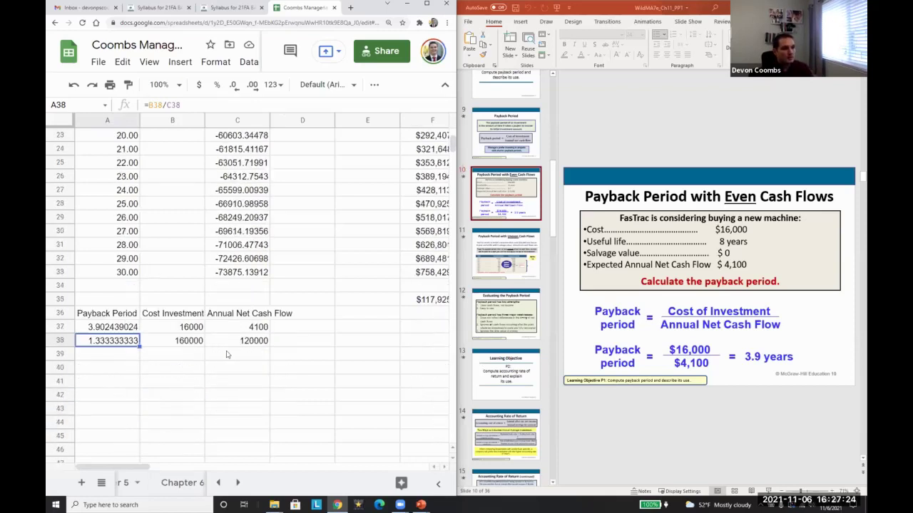
# Step: Change the college Annual Net Cash Flow in C38 to 70000 and check the payback period in A38
pyautogui.click(718, 311)
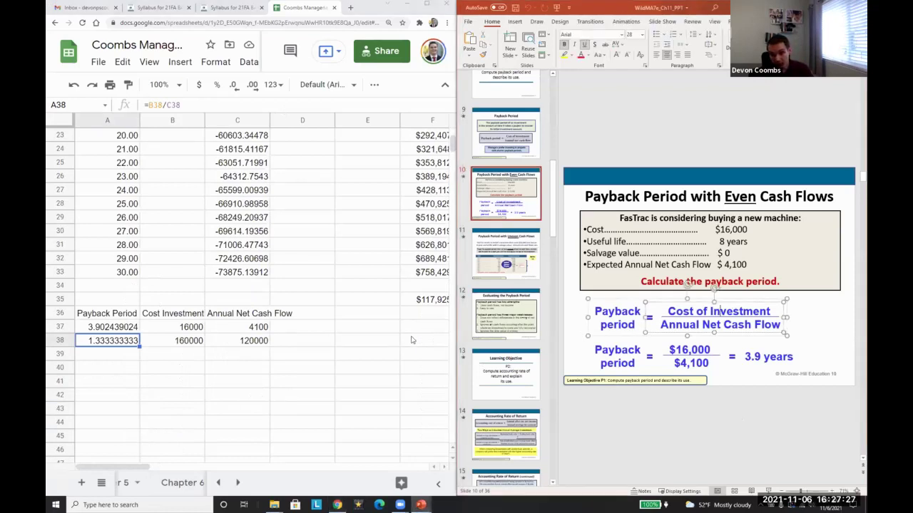
pyautogui.click(134, 326)
pyautogui.click(214, 341)
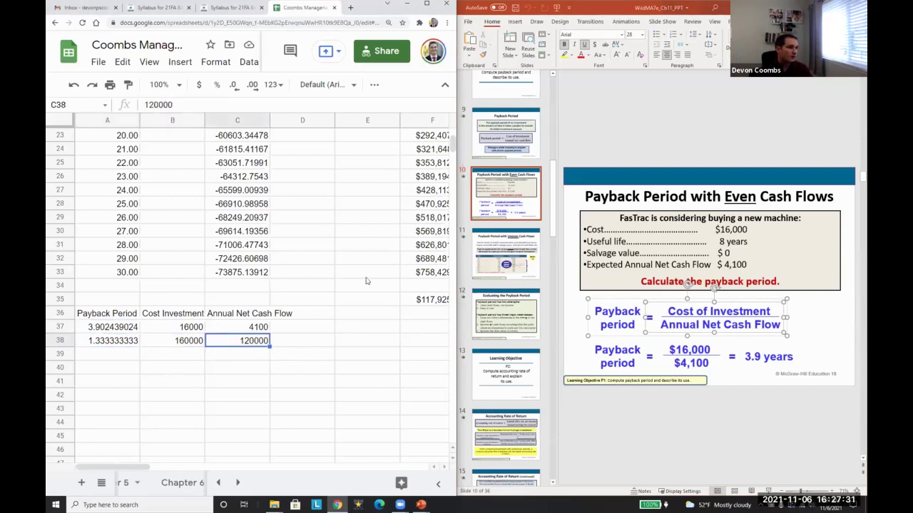
pyautogui.scroll(5, 365, 281)
pyautogui.write('7000')
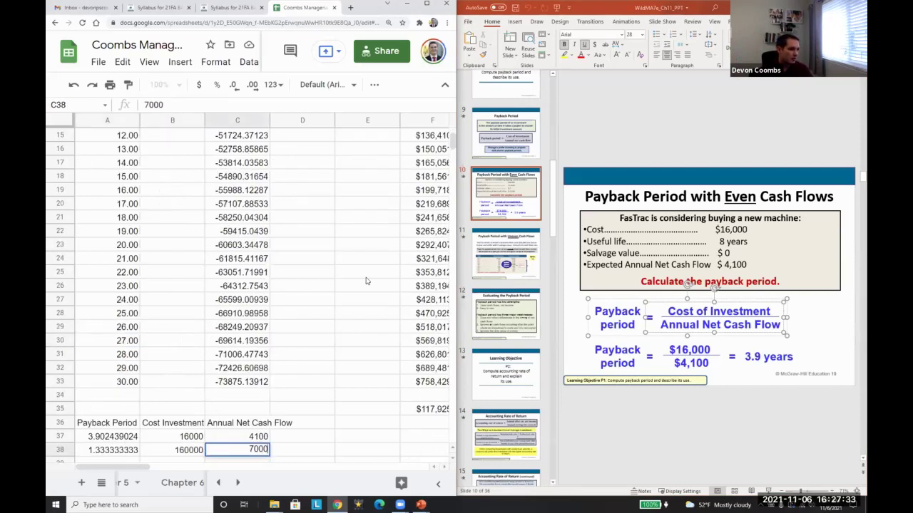
pyautogui.write('0')
pyautogui.press('Return')
pyautogui.press('Up')
pyautogui.press('Left')
pyautogui.press('Left')
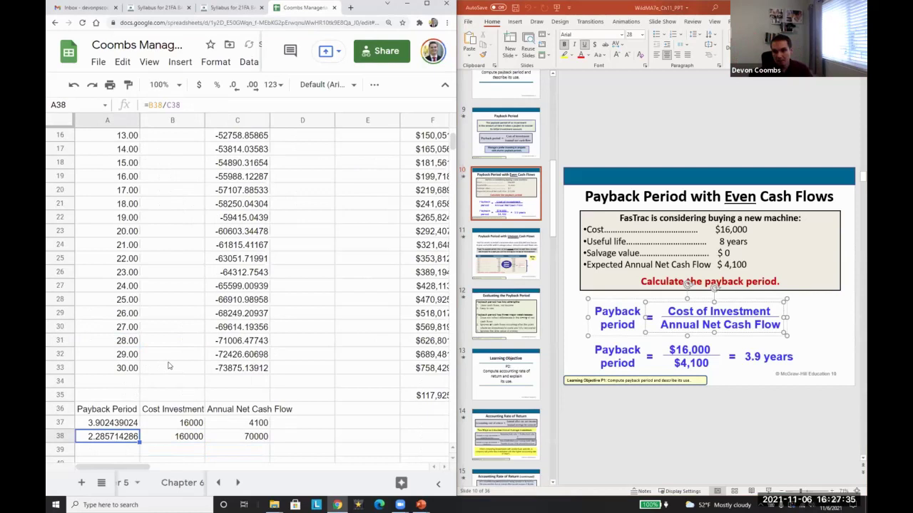
# Step: Advance the presentation to the Payback Period with Uneven Cash Flows slide and place it beside the spreadsheet
pyautogui.scroll(-2, 168, 366)
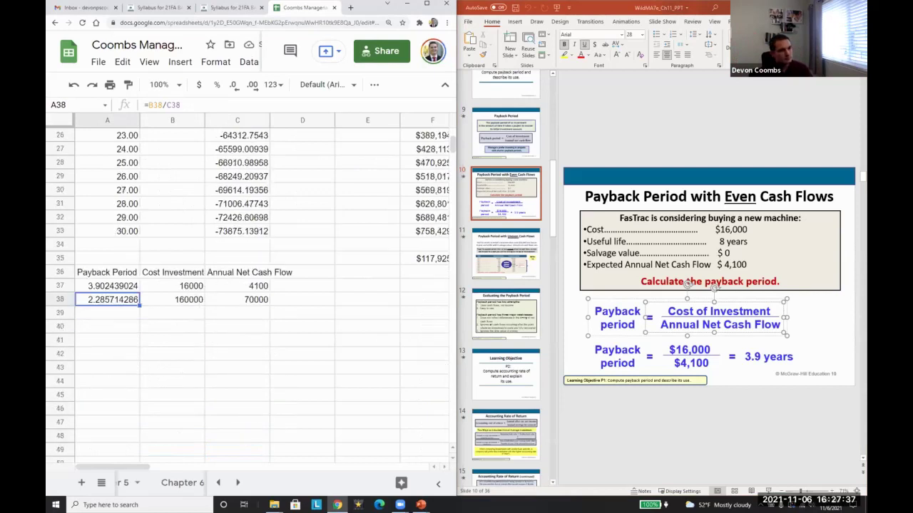
pyautogui.press('pagedown')
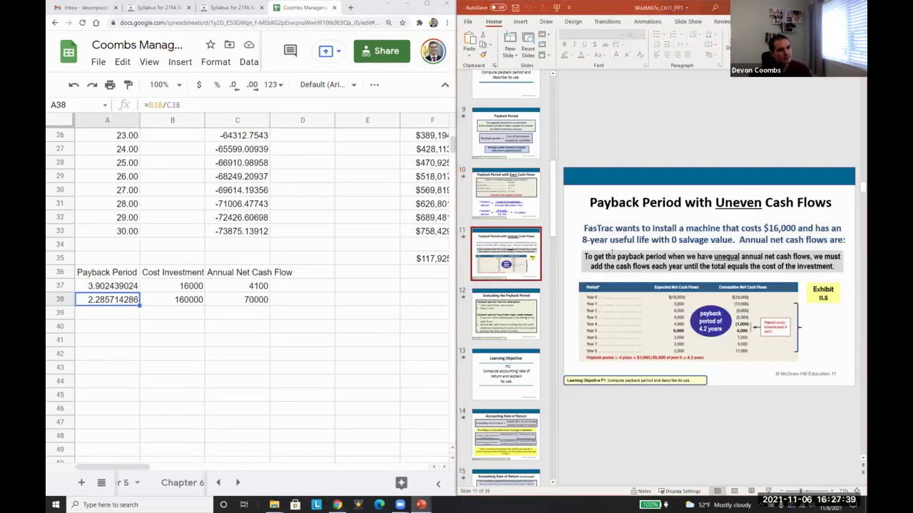
pyautogui.press('super+Up')
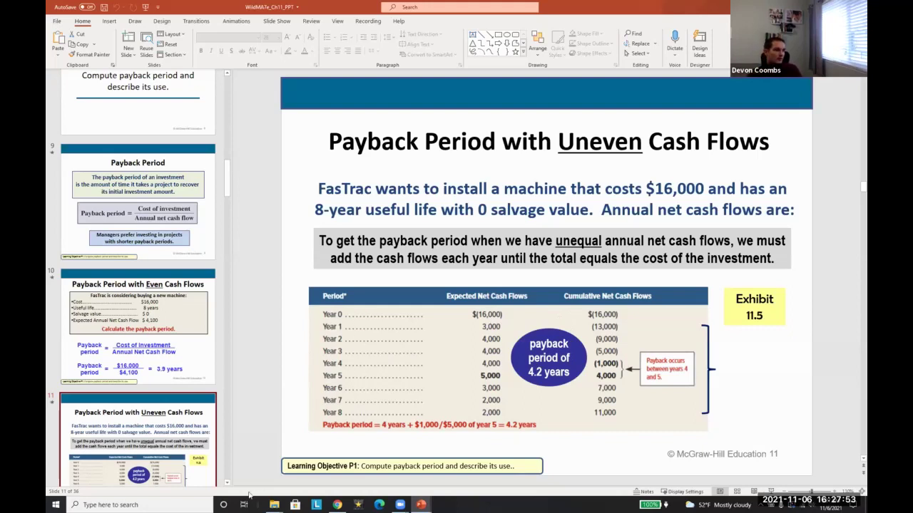
pyautogui.press('super+Right')
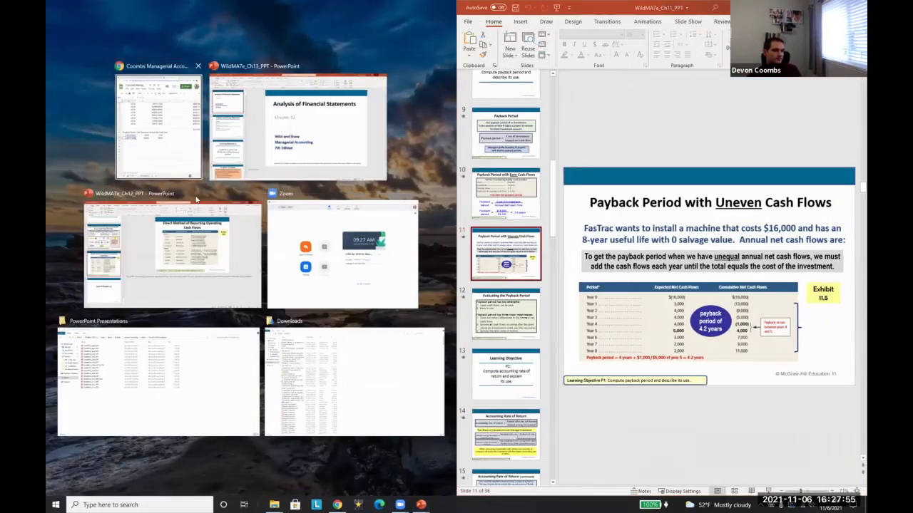
pyautogui.click(157, 118)
# Step: Start a period column below the payback table with 0 in A41 and the formula =A41+1 in A42
pyautogui.scroll(3, 213, 230)
pyautogui.scroll(-9, 194, 206)
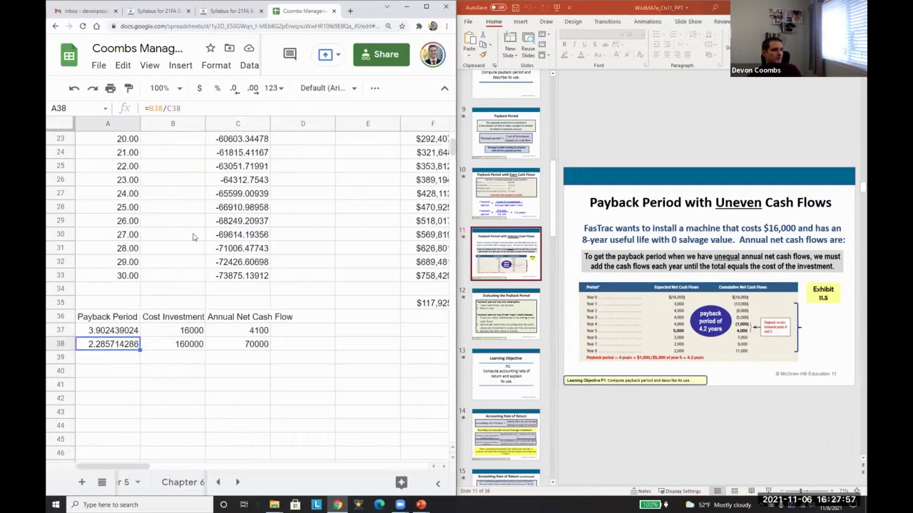
pyautogui.click(116, 247)
pyautogui.press('Up')
pyautogui.write('0')
pyautogui.press('Return')
pyautogui.write('=A41+1')
pyautogui.press('Return')
# Step: Copy the period formula from A42 down through A43:A52
pyautogui.press('Up')
pyautogui.hotkey('ctrl', 'c')
pyautogui.press('Down')
pyautogui.hotkey('shift', 'Down')
pyautogui.hotkey('shift', 'Down')
pyautogui.hotkey('shift', 'Down')
pyautogui.hotkey('shift', 'Down')
pyautogui.hotkey('shift', 'Down')
pyautogui.hotkey('shift', 'Down')
pyautogui.hotkey('shift', 'Down')
pyautogui.hotkey('shift', 'Down')
pyautogui.hotkey('shift', 'Down')
pyautogui.hotkey('shift', 'Down')
pyautogui.hotkey('shift', 'Down')
pyautogui.hotkey('shift', 'Down')
pyautogui.hotkey('shift', 'Down')
pyautogui.hotkey('shift', 'Down')
pyautogui.hotkey('shift', 'Down')
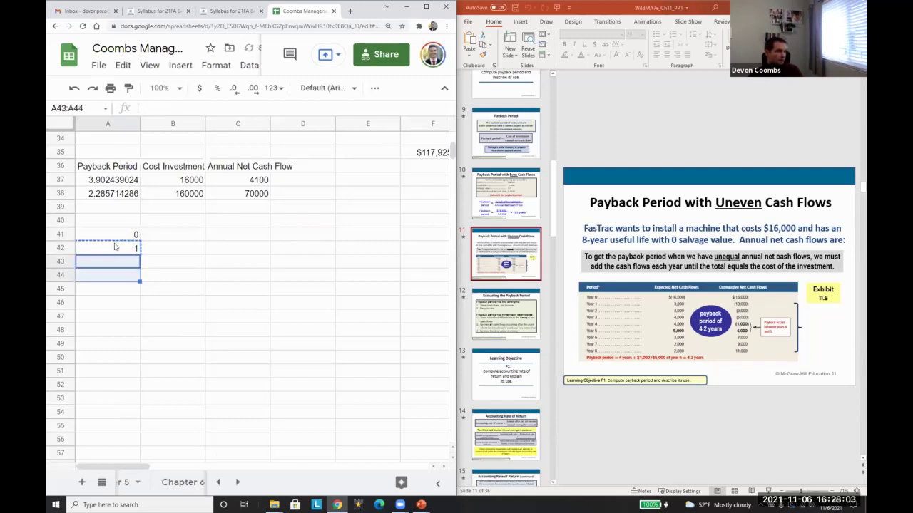
pyautogui.hotkey('shift', 'Up')
pyautogui.hotkey('shift', 'Up')
pyautogui.hotkey('shift', 'Up')
pyautogui.hotkey('shift', 'Up')
pyautogui.hotkey('shift', 'Up')
pyautogui.hotkey('shift', 'Up')
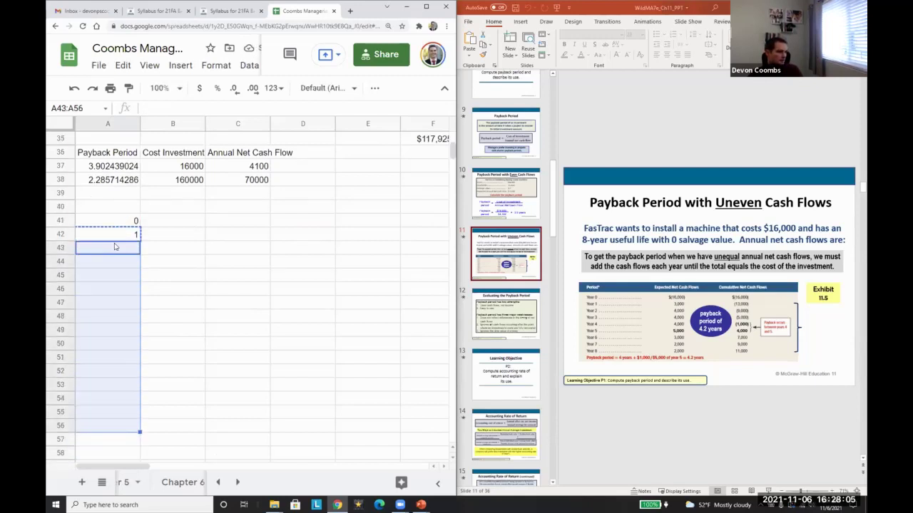
pyautogui.hotkey('ctrl', 'v')
# Step: Clear the surplus periods 9 to 11 in A50:A52 so the column ends at period 8
pyautogui.press('Down')
pyautogui.press('Down')
pyautogui.press('Down')
pyautogui.press('Down')
pyautogui.press('Down')
pyautogui.press('Down')
pyautogui.press('Down')
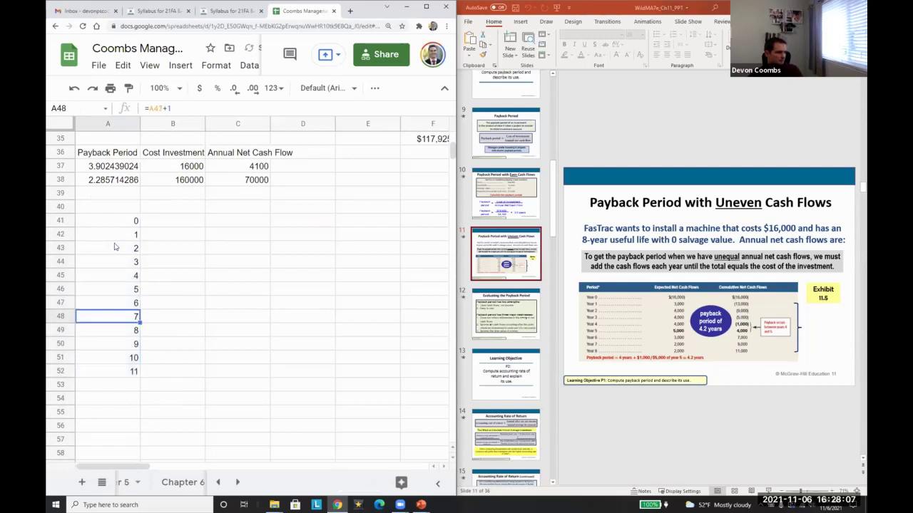
pyautogui.hotkey('shift', 'Down')
pyautogui.hotkey('shift', 'Down')
pyautogui.press('Delete')
# Step: Label row 40 with the headers Period, Expected Cash Flows and Cumulative Net Cash Flow in columns A to C
pyautogui.press('Up')
pyautogui.press('Up')
pyautogui.press('Up')
pyautogui.press('Up')
pyautogui.press('Up')
pyautogui.press('Up')
pyautogui.press('Up')
pyautogui.press('Up')
pyautogui.press('Up')
pyautogui.press('Up')
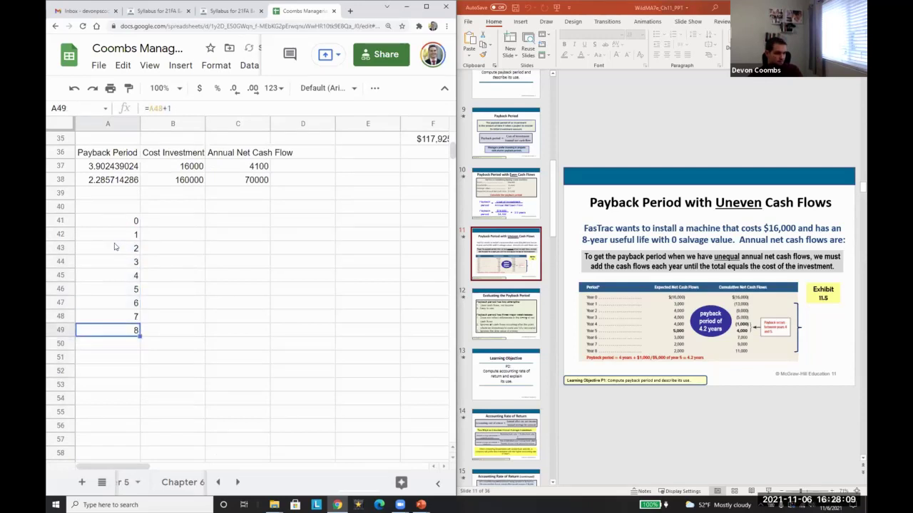
pyautogui.write('Period')
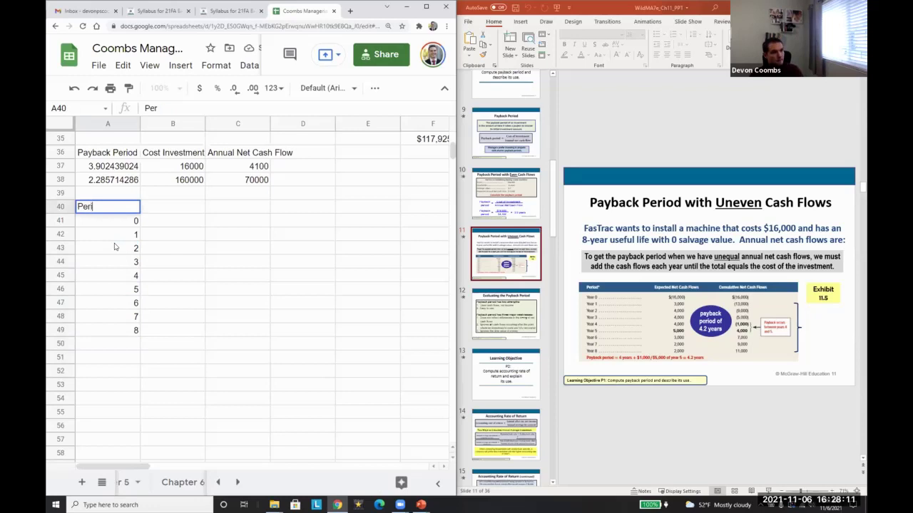
pyautogui.press('Tab')
pyautogui.write('Expected Cash Flo')
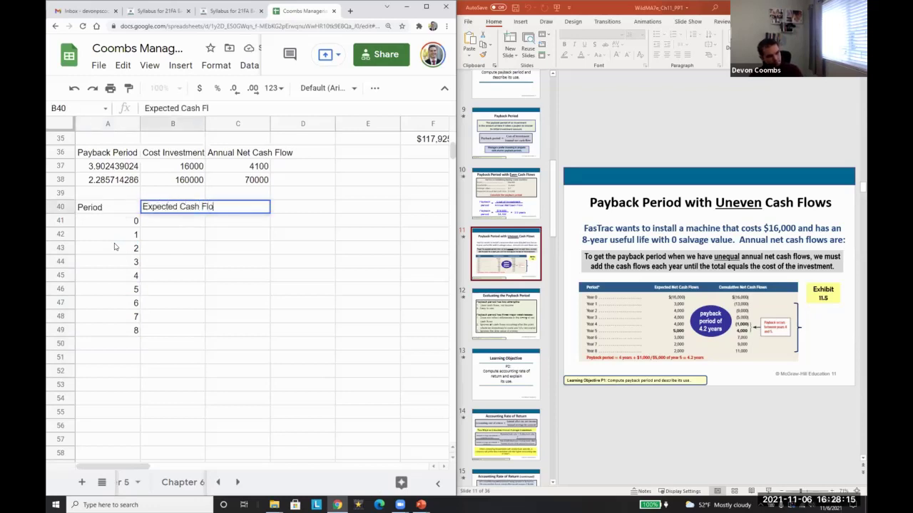
pyautogui.write('ws')
pyautogui.press('Tab')
pyautogui.write('Cumulative Net Cash Flow')
pyautogui.press('Return')
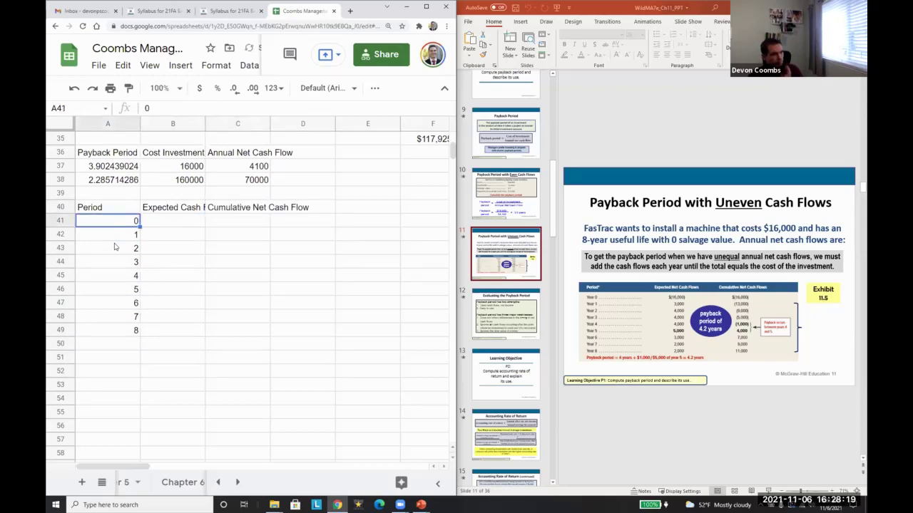
# Step: Enter -16000 in B41 as the period 0 expected cash flow and format it as currency
pyautogui.write('-16000')
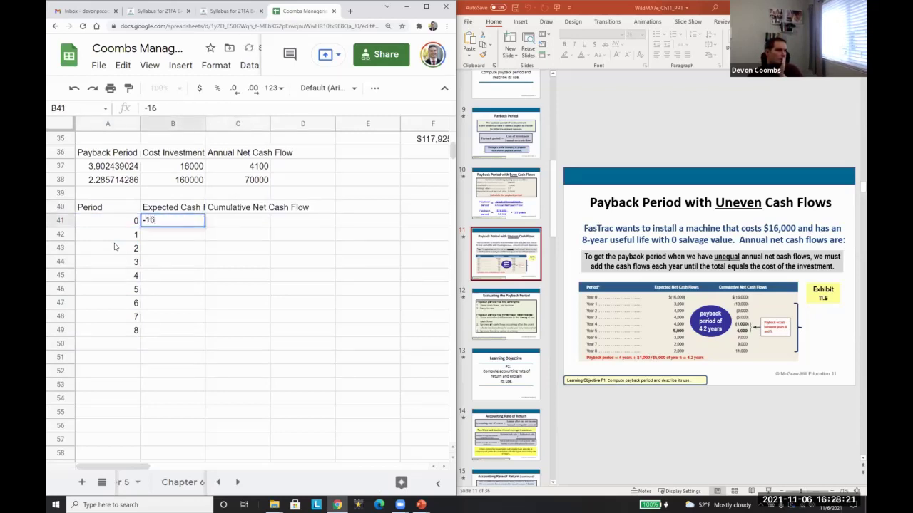
pyautogui.press('Return')
pyautogui.press('Up')
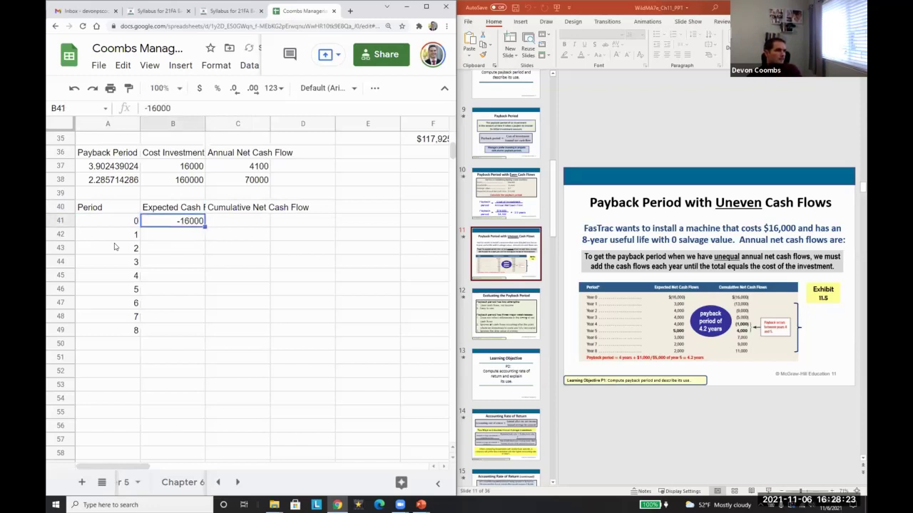
pyautogui.click(200, 88)
pyautogui.press('Right')
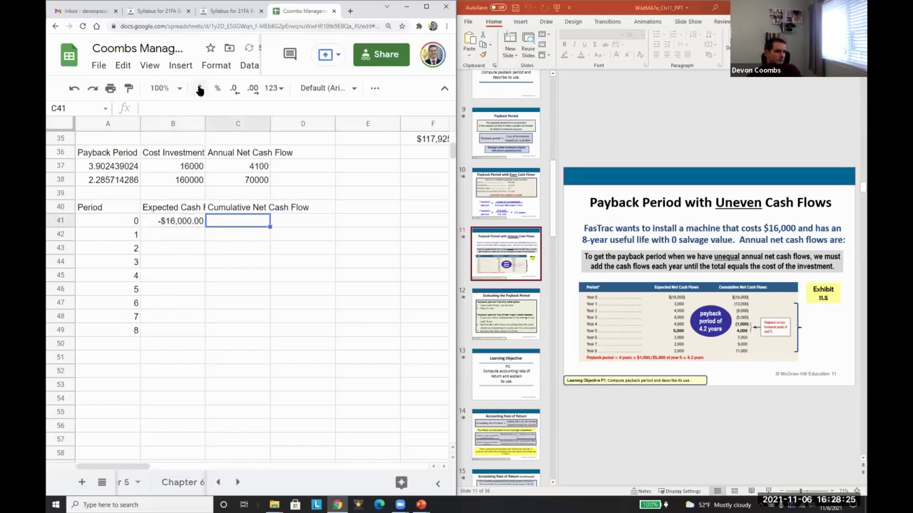
# Step: Enter the expected cash flows 3000, 4000, 4000 and 4000 for periods 1 to 4 in B42:B45
pyautogui.press('Left')
pyautogui.press('Down')
pyautogui.press('Up')
pyautogui.press('Down')
pyautogui.write('3000')
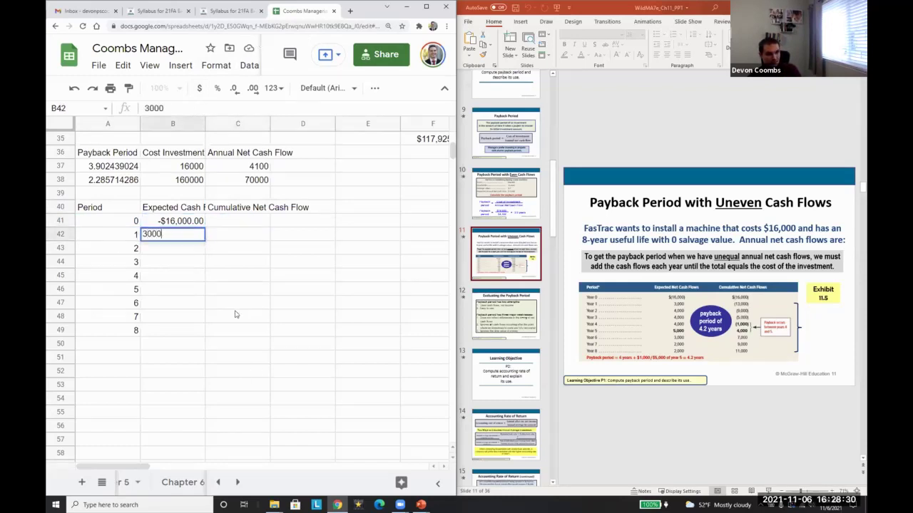
pyautogui.press('Return')
pyautogui.write('4000')
pyautogui.press('Return')
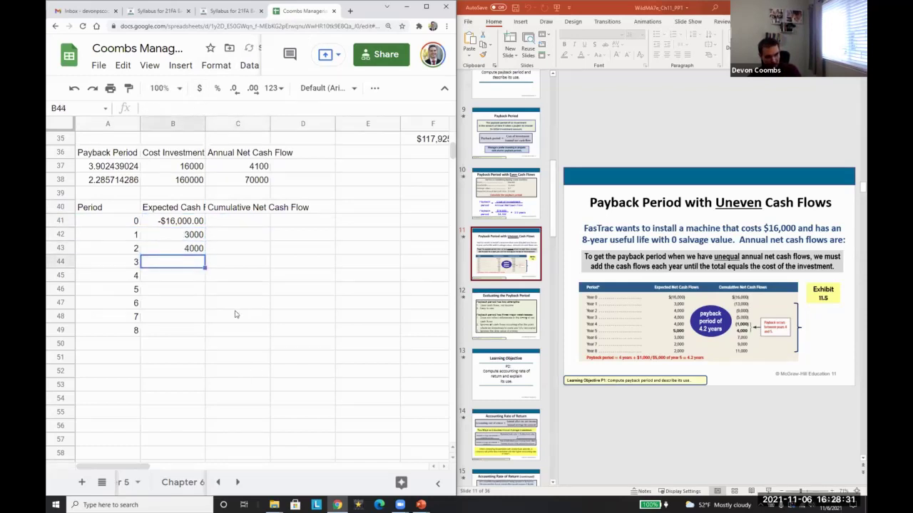
pyautogui.write('44')
pyautogui.press('BackSpace')
pyautogui.write('000')
pyautogui.press('Return')
pyautogui.write('4000')
pyautogui.press('Return')
# Step: Enter the expected cash flows 5000, 3000, 2000 and 2000 for periods 5 to 8 in B46:B49
pyautogui.write('5000')
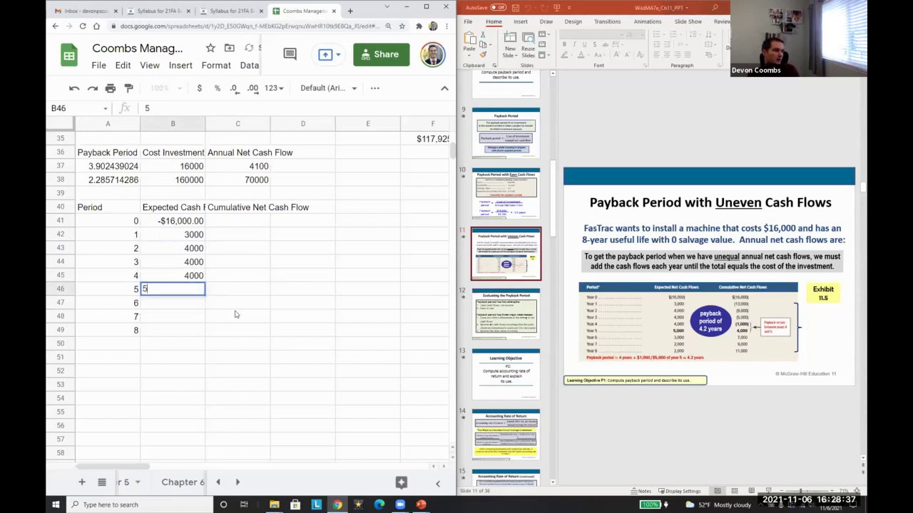
pyautogui.press('Return')
pyautogui.write('3000')
pyautogui.press('Return')
pyautogui.write('200')
pyautogui.press('Return')
pyautogui.write('2')
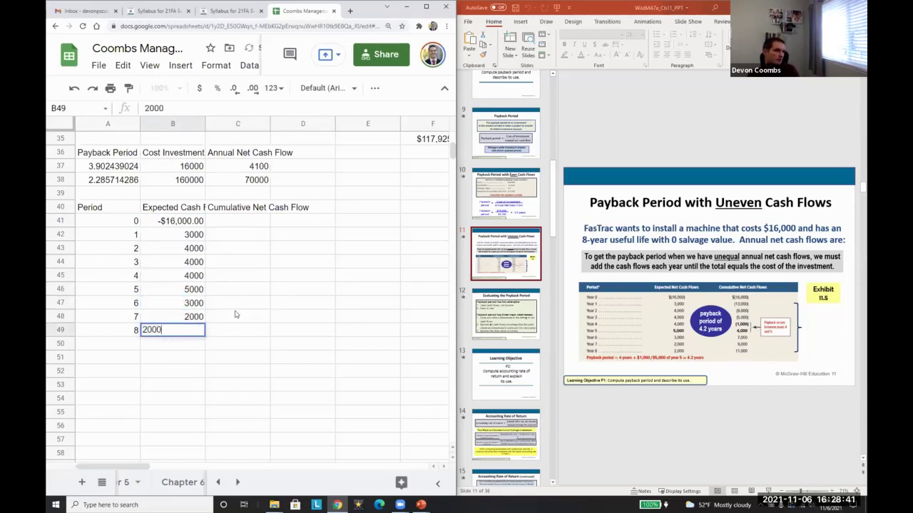
pyautogui.write('000')
pyautogui.hotkey('ctrl', 'Return')
# Step: Enter =sum(B41:B42) in C42 as the period 1 cumulative net cash flow
pyautogui.press('Up')
pyautogui.press('Up')
pyautogui.press('Up')
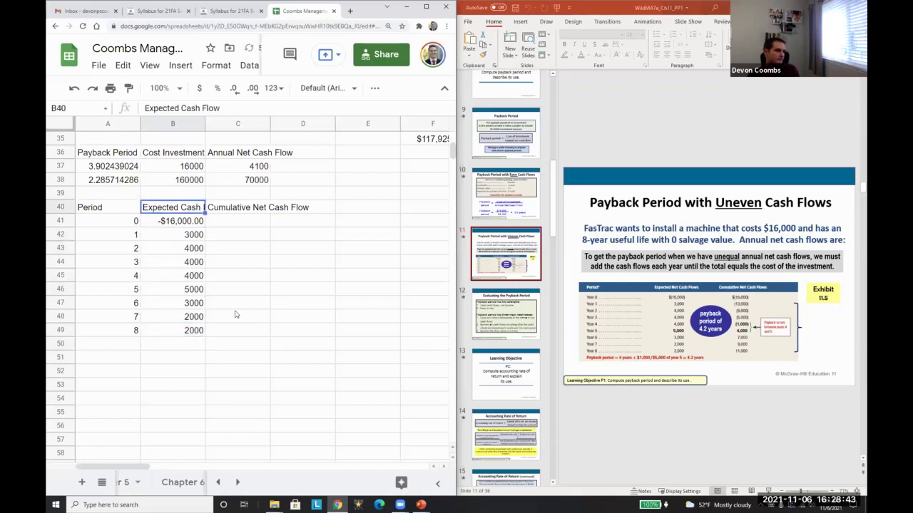
pyautogui.press('Right')
pyautogui.press('Down')
pyautogui.press('Down')
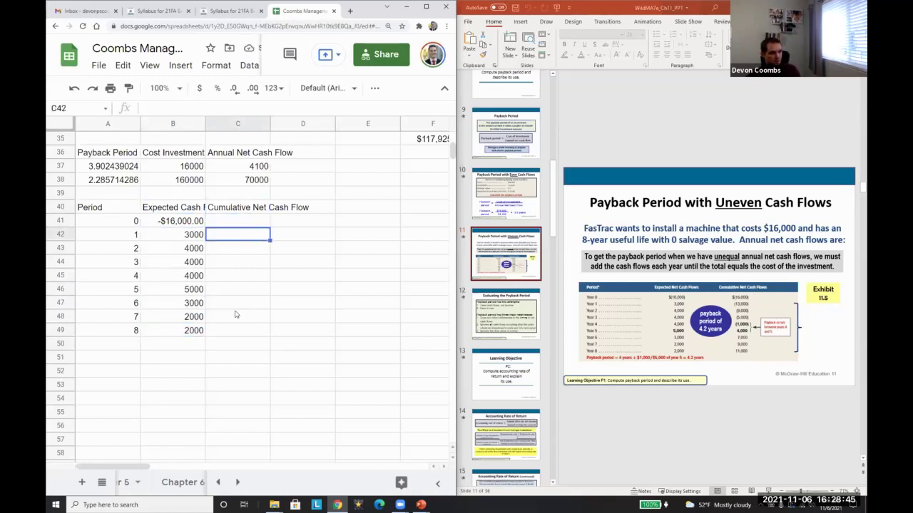
pyautogui.write('=sum(B41:B42)')
pyautogui.press('Return')
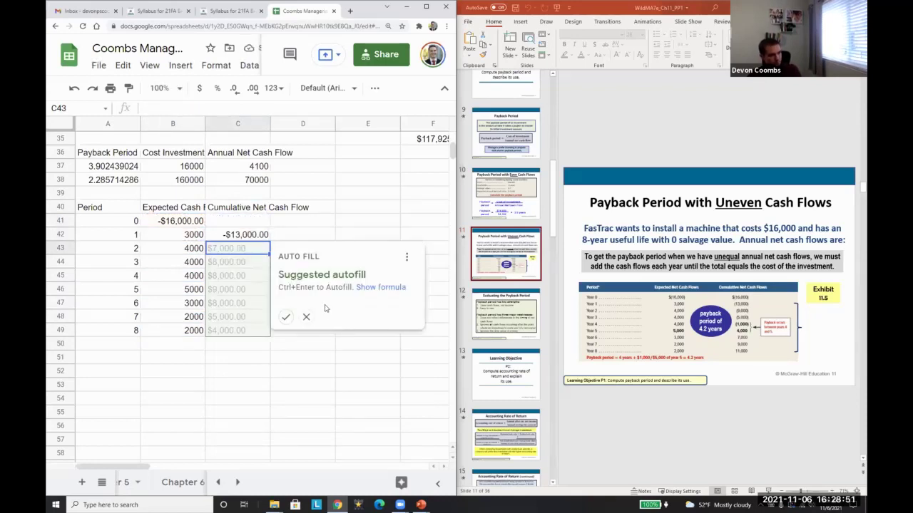
# Step: Accept the suggested autofill of the sum formula for C43:C49
pyautogui.hotkey('ctrl', 'Return')
pyautogui.press('Return')
pyautogui.press('Return')
pyautogui.press('Return')
pyautogui.press('Escape')
# Step: Replace the formulas in C43 and C44 with cumulative sums through periods 2 and 3, using =sum(B41:B44) in C44
pyautogui.press('Up')
pyautogui.write('=sum(C42,B43)')
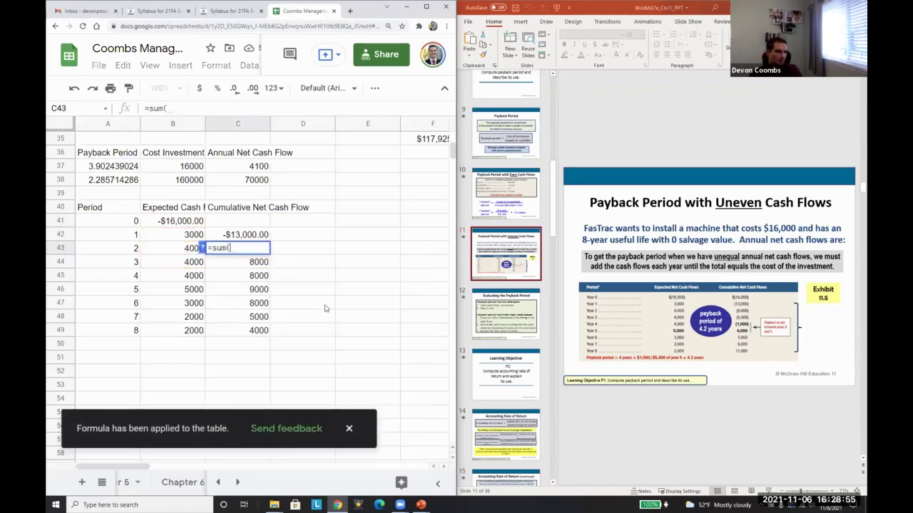
pyautogui.press('Return')
pyautogui.write('=sum(B41:B44')
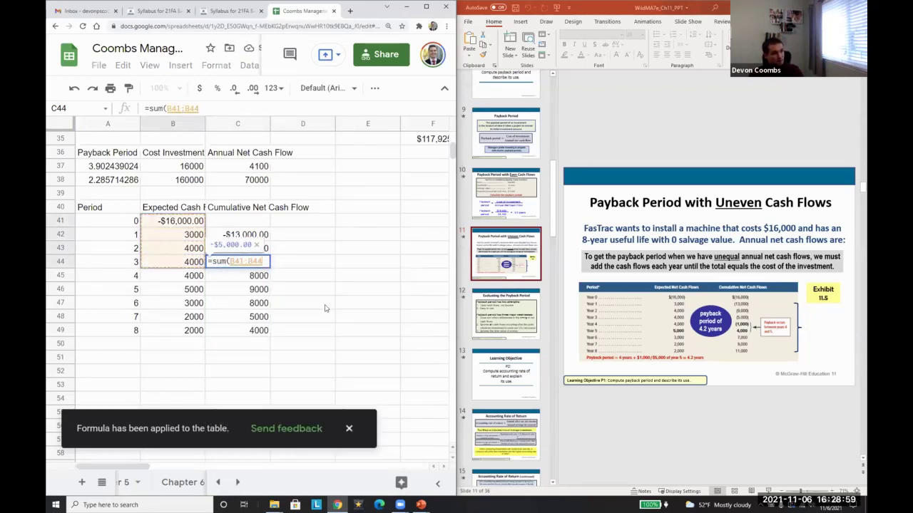
pyautogui.press('Return')
# Step: Replace the formula in C45 with the sum of B41:B45 for the period 4 cumulative cash flow
pyautogui.write('==sum(B41:B45')
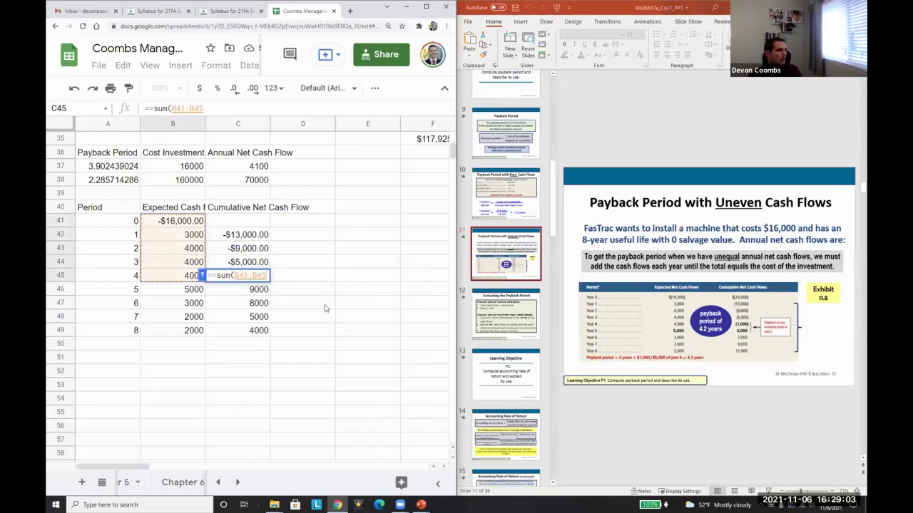
pyautogui.press('Return')
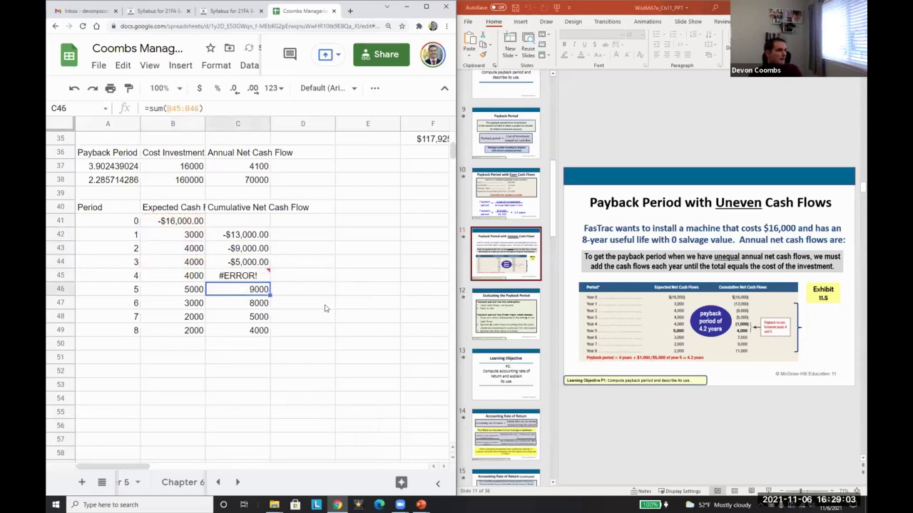
pyautogui.press('Up')
pyautogui.write('=sum(B43:B45')
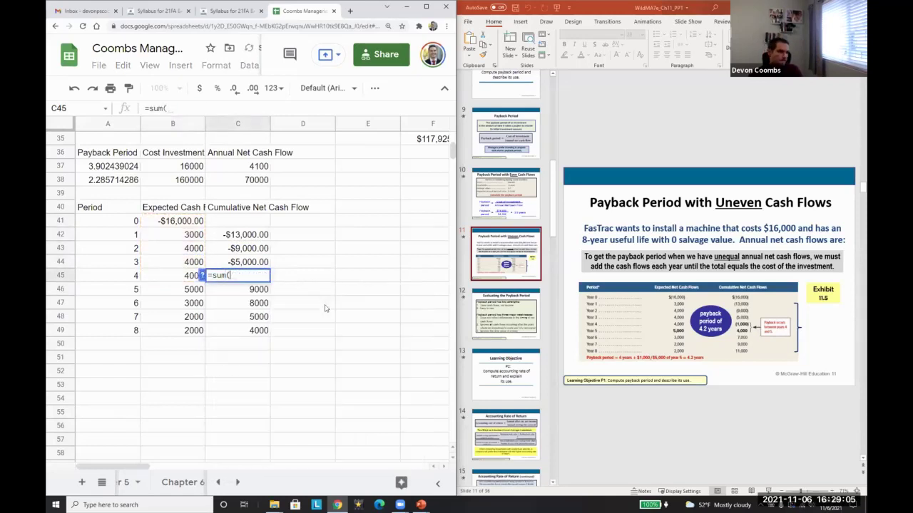
pyautogui.hotkey('shift', 'Up')
pyautogui.hotkey('shift', 'Up')
pyautogui.press('Return')
# Step: Replace the formula in C46 with =sum(B41:B46) for the period 5 cumulative cash flow
pyautogui.write('=suM')
pyautogui.press('BackSpace')
pyautogui.write('m')
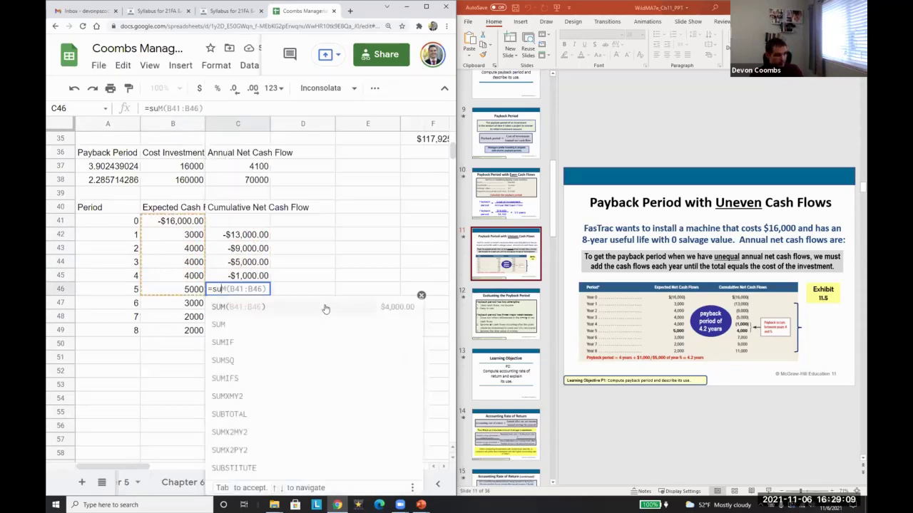
pyautogui.write('(')
pyautogui.press('Left')
pyautogui.hotkey('shift', 'Up')
pyautogui.hotkey('shift', 'Up')
pyautogui.hotkey('shift', 'Up')
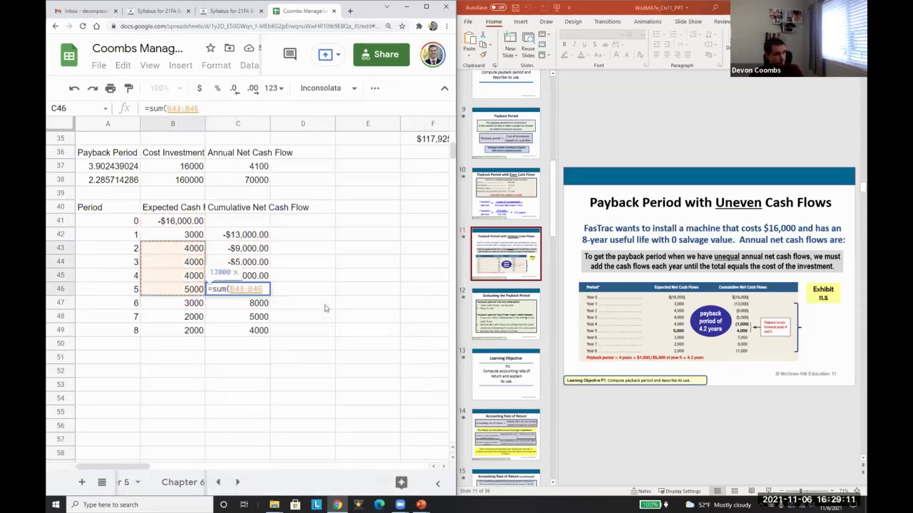
pyautogui.hotkey('shift', 'Up')
pyautogui.hotkey('shift', 'Up')
pyautogui.press('Return')
# Step: Compare the expected and cumulative cash flows of periods 4 and 5 in rows 45 and 46
pyautogui.press('Up')
pyautogui.press('Up')
pyautogui.press('Down')
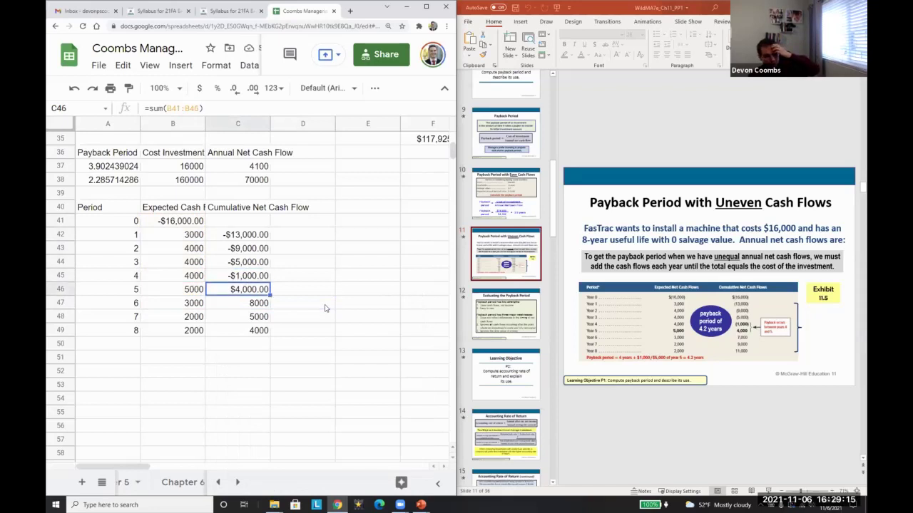
pyautogui.press('Up')
pyautogui.press('Down')
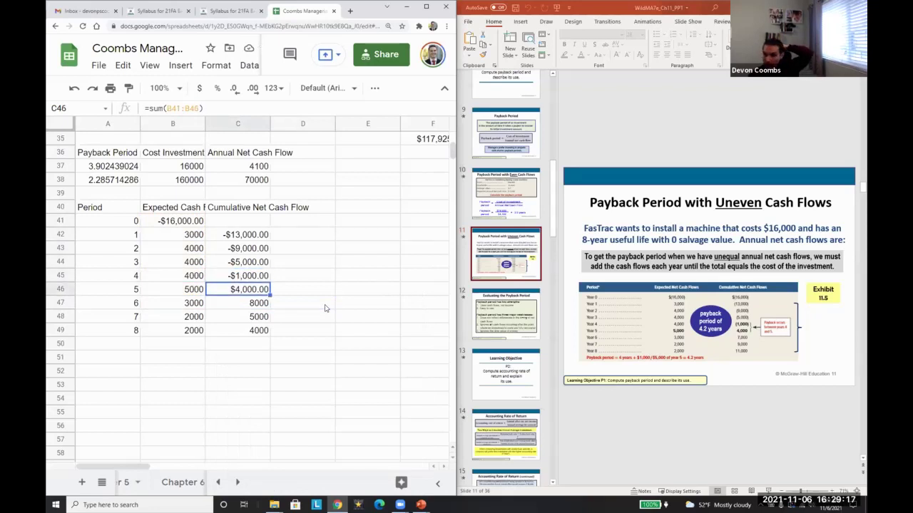
pyautogui.press('Right')
pyautogui.press('Up')
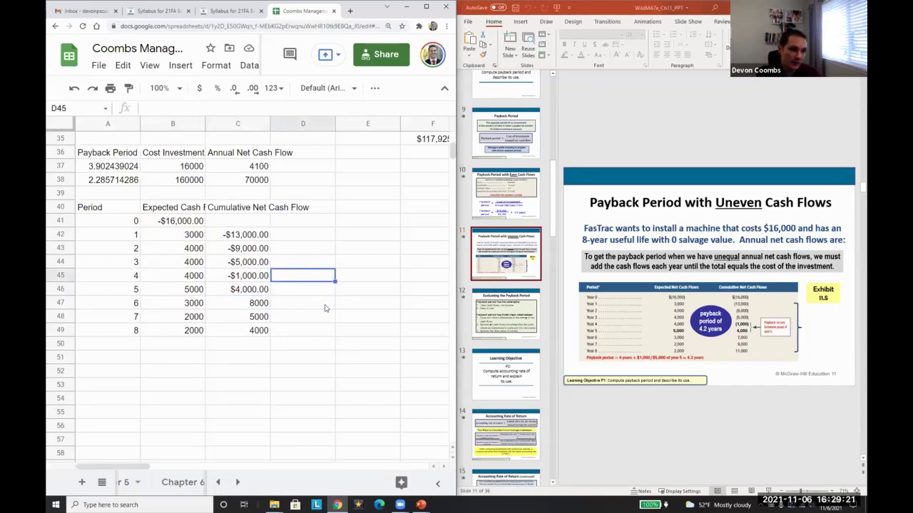
pyautogui.press('Right')
pyautogui.press('Down')
pyautogui.press('Up')
pyautogui.press('Left')
pyautogui.press('Down')
pyautogui.press('Left')
pyautogui.press('Up')
pyautogui.press('Down')
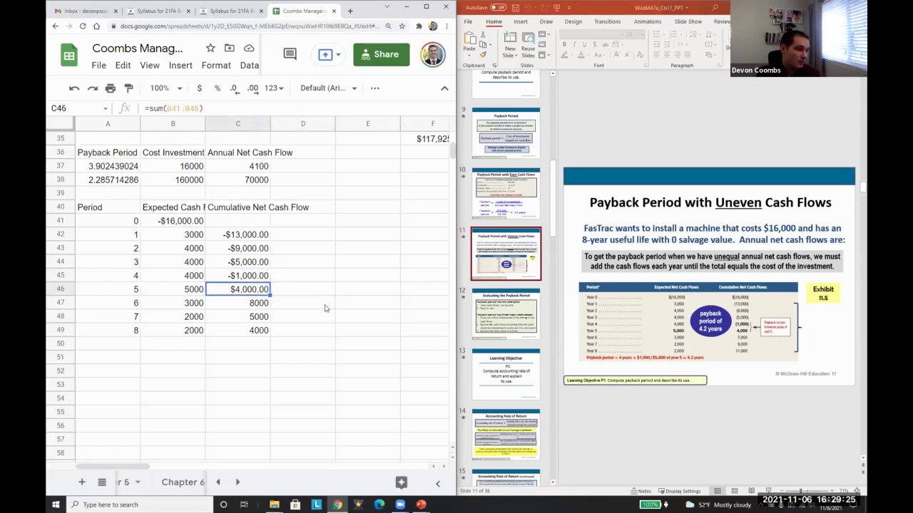
pyautogui.press('Left')
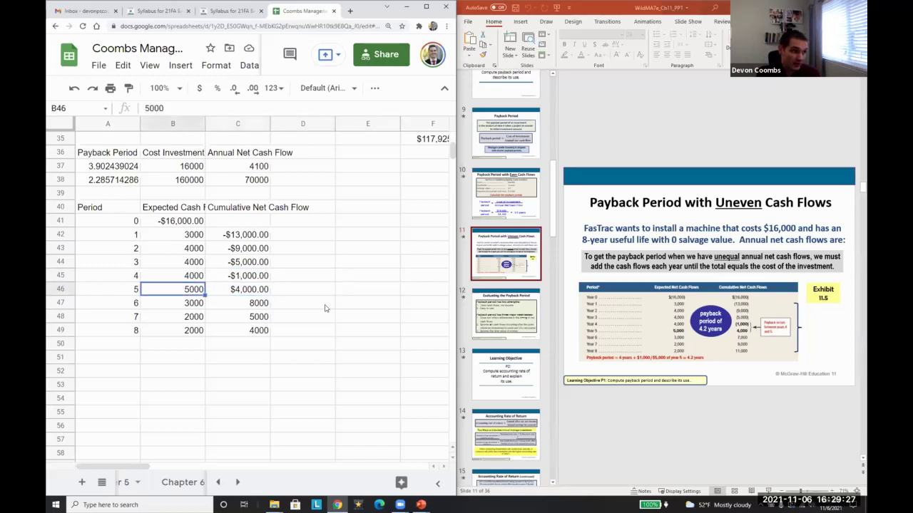
# Step: Enter 4 in D45 as the number of full years before payback
pyautogui.press('Right')
pyautogui.press('Right')
pyautogui.write('=')
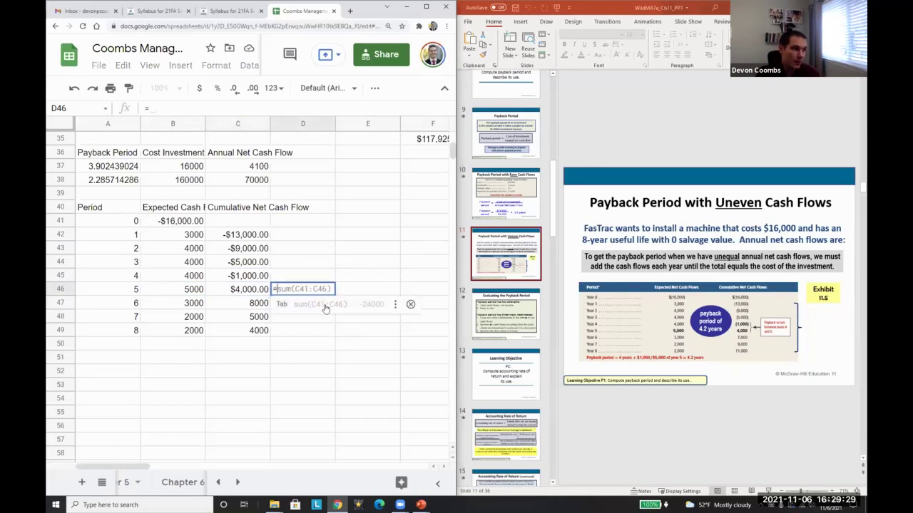
pyautogui.press('Escape')
pyautogui.press('Up')
pyautogui.write('4')
pyautogui.press('Return')
# Step: Enter =B46-C46 in D46 for the amount still to recover during period 5
pyautogui.write('=1000')
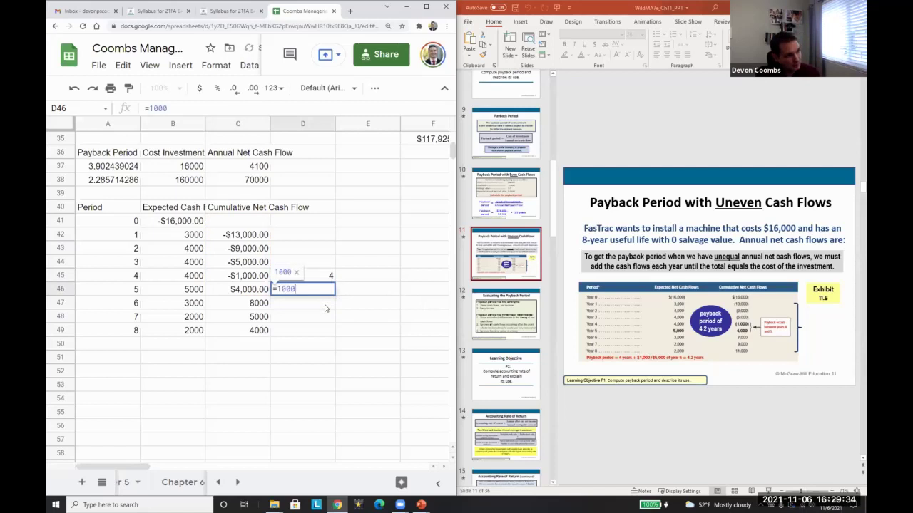
pyautogui.press('Escape')
pyautogui.write('=B46-C46')
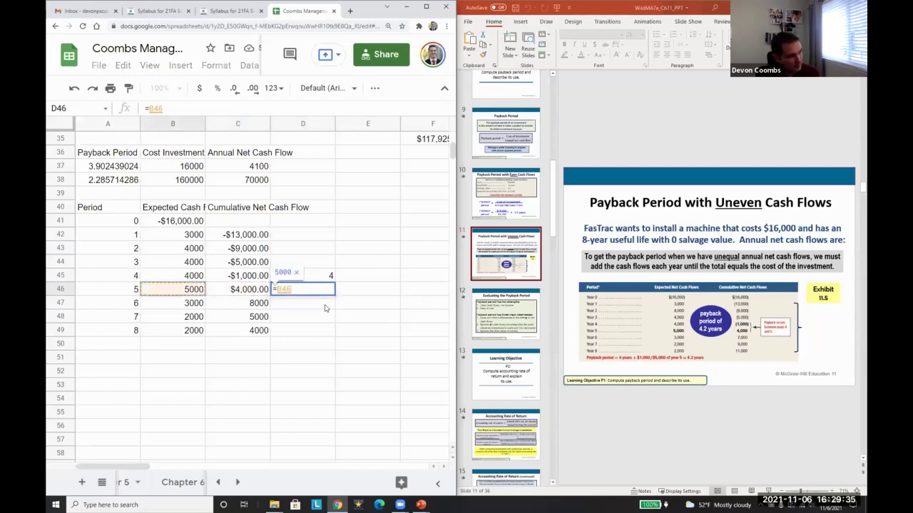
pyautogui.press('Return')
# Step: Extend the D46 formula to =(B46-C46)/B46 to get the fraction of year 5 needed
pyautogui.press('Up')
pyautogui.press('F2')
pyautogui.press('Left')
pyautogui.press('Left')
pyautogui.press('Left')
pyautogui.press('Left')
pyautogui.press('Left')
pyautogui.press('Left')
pyautogui.press('Left')
pyautogui.write('(')
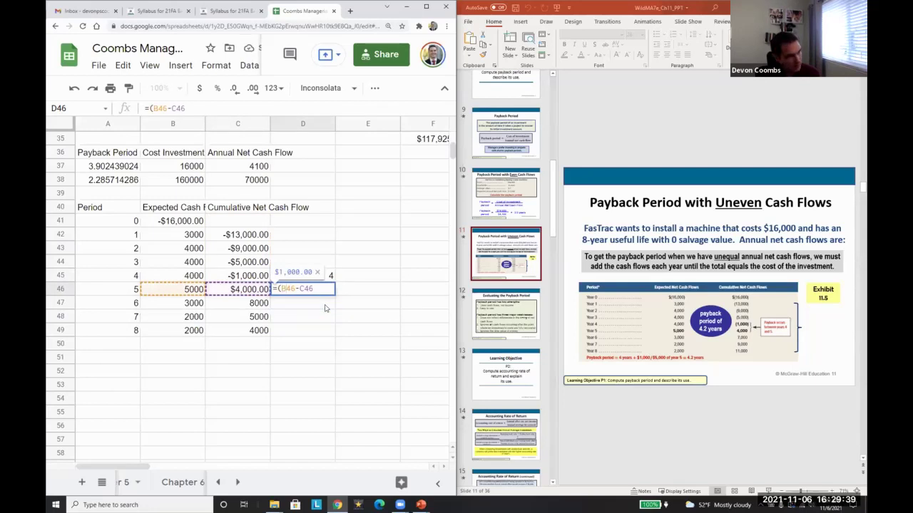
pyautogui.press('End')
pyautogui.write(')/')
pyautogui.click(197, 294)
pyautogui.press('Return')
# Step: Label A51 as Payback Period below the cash flow table
pyautogui.press('Up')
pyautogui.press('Down')
pyautogui.press('Right')
pyautogui.press('Up')
pyautogui.press('Up')
pyautogui.press('Down')
pyautogui.press('Down')
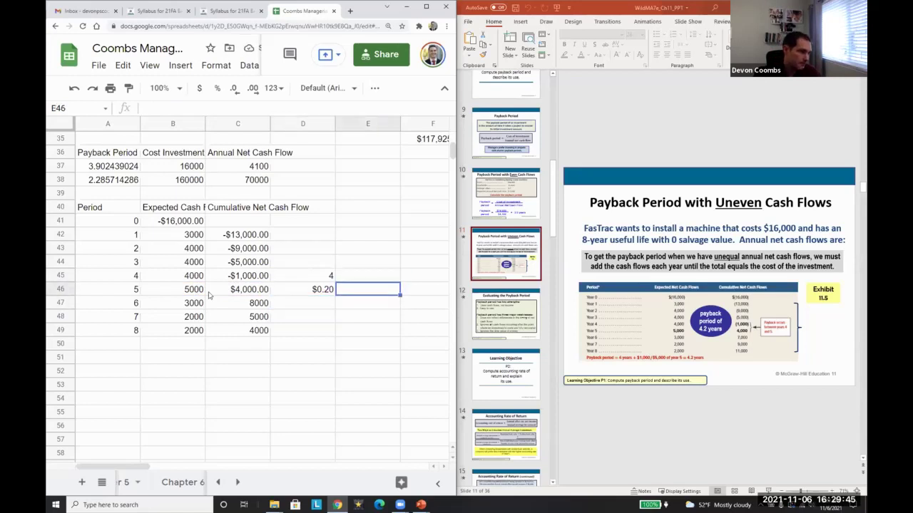
pyautogui.press('Left')
pyautogui.press('Down')
pyautogui.press('Down')
pyautogui.press('Down')
pyautogui.press('Left')
pyautogui.press('Left')
pyautogui.press('Left')
pyautogui.press('Down')
pyautogui.write('Payback Period')
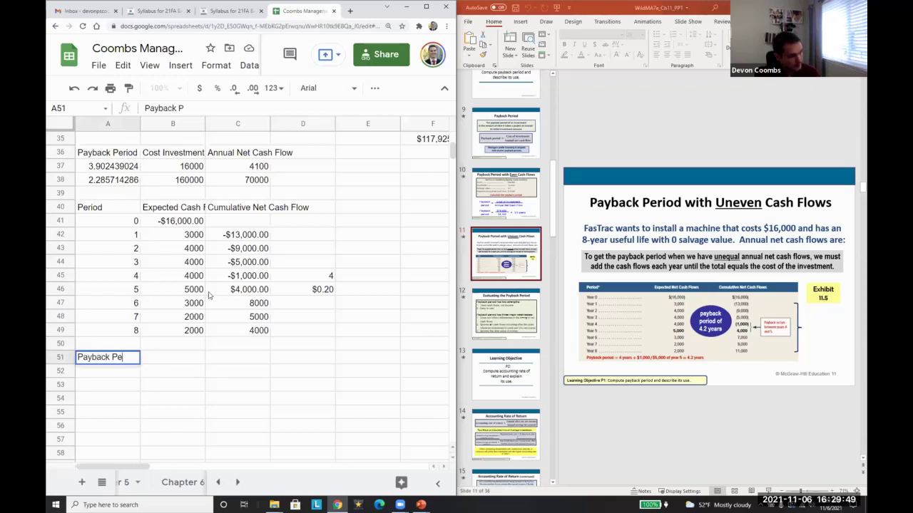
# Step: Calculate the payback period in B51 by adding D45 and D46
pyautogui.press('Tab')
pyautogui.write('=')
pyautogui.press('Up')
pyautogui.press('Up')
pyautogui.press('Up')
pyautogui.press('Up')
pyautogui.press('Up')
pyautogui.press('Right')
pyautogui.press('Right')
pyautogui.press('Up')
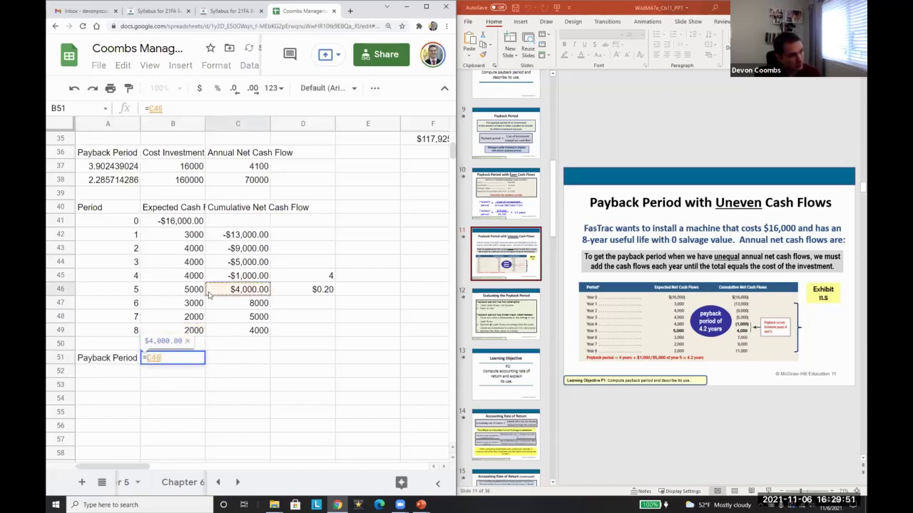
pyautogui.write('+B50')
pyautogui.press('Up')
pyautogui.press('Up')
pyautogui.press('Up')
pyautogui.press('Up')
pyautogui.press('Right')
pyautogui.press('Right')
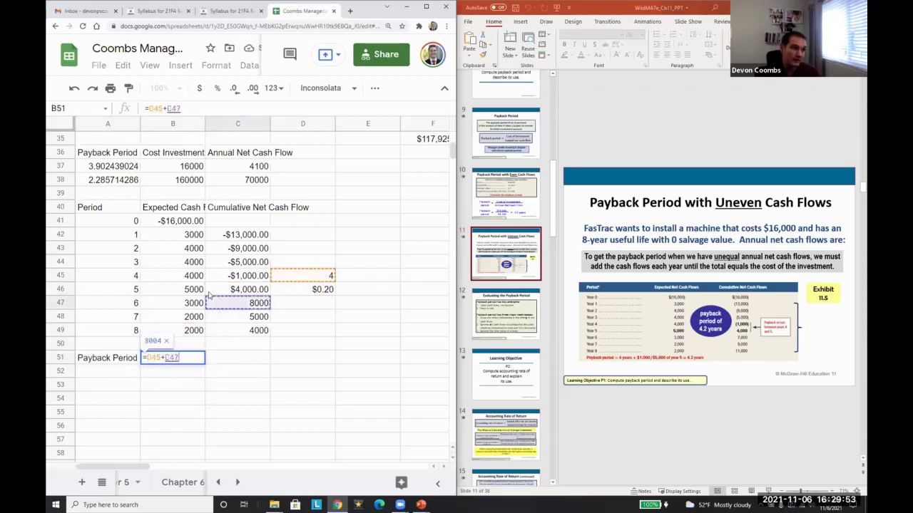
pyautogui.press('Return')
pyautogui.press('Up')
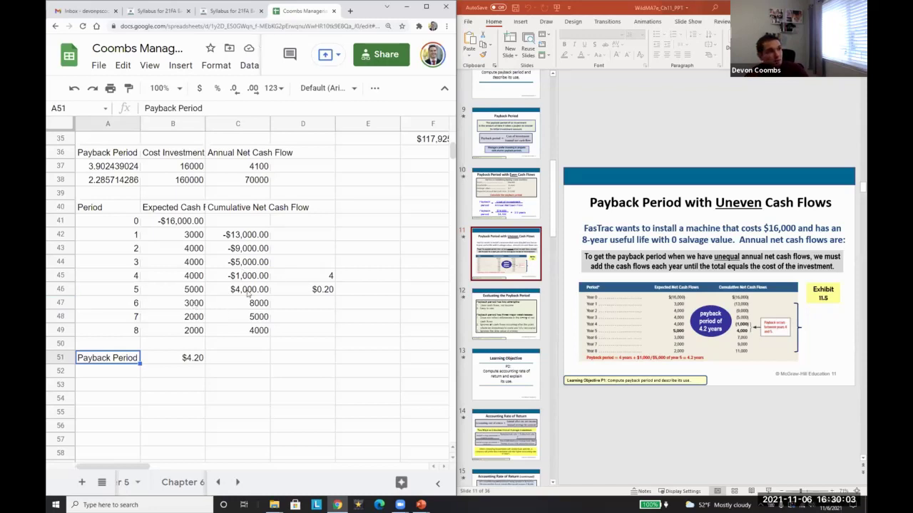
# Step: Maximize the spreadsheet window and check the Payback Period marker in H14 of the college investment table
pyautogui.scroll(5, 248, 294)
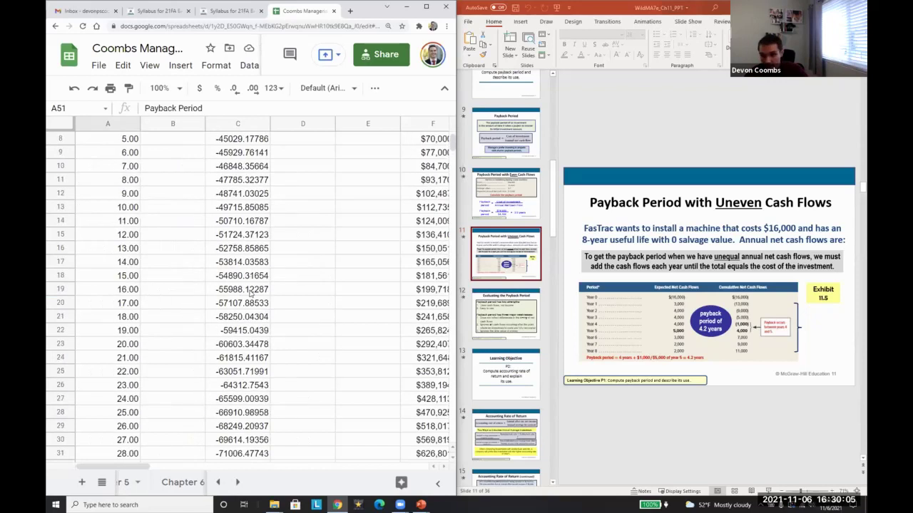
pyautogui.scroll(2, 250, 292)
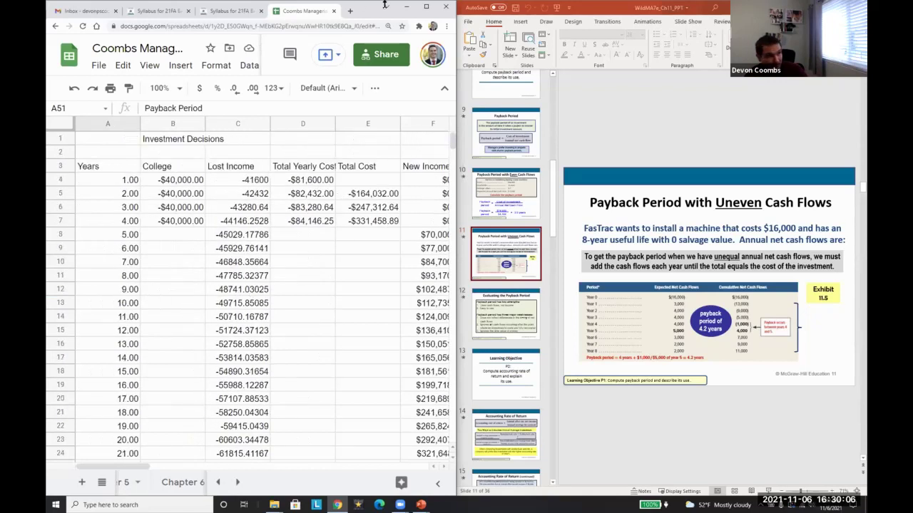
pyautogui.click(426, 7)
pyautogui.scroll(-3, 507, 400)
pyautogui.scroll(2, 507, 389)
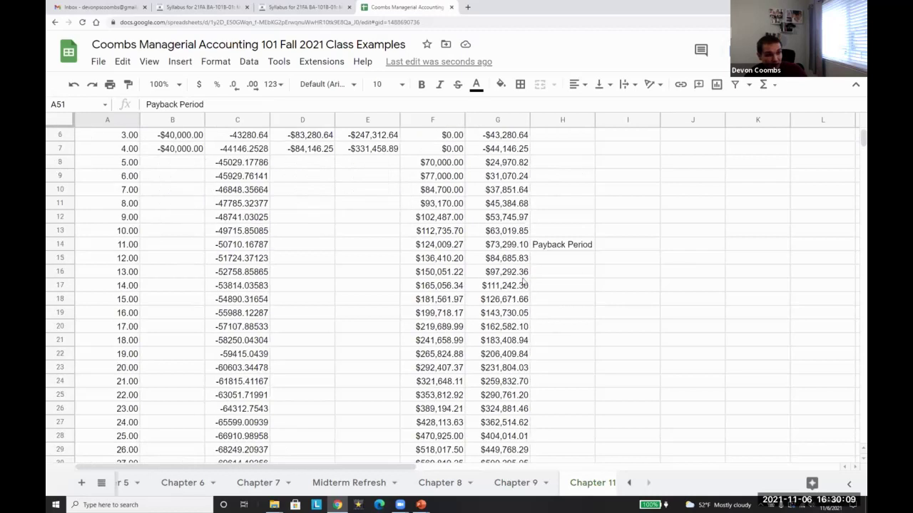
pyautogui.click(539, 249)
pyautogui.scroll(2, 500, 289)
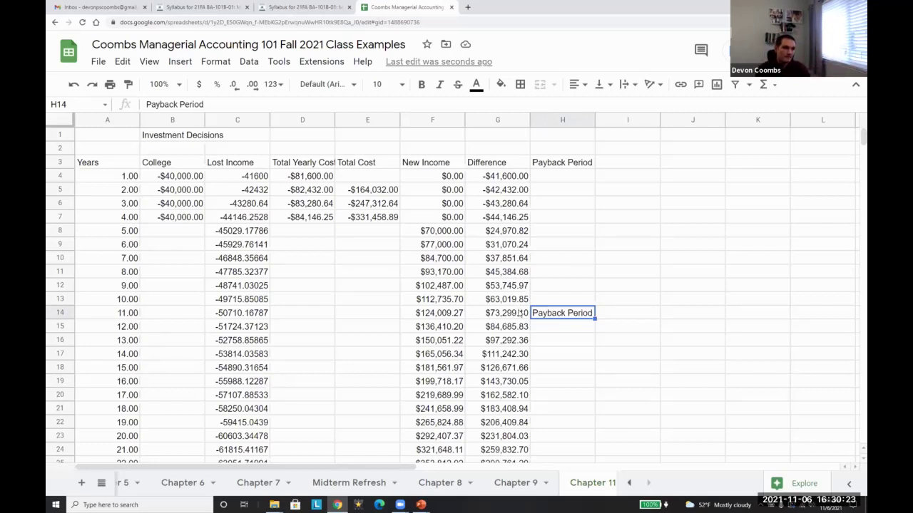
# Step: Select G14:G34 and review the income differences from the payback year through year 30
pyautogui.scroll(-3, 518, 313)
pyautogui.scroll(-3, 507, 357)
pyautogui.moveTo(505, 217); pyautogui.dragTo(507, 350)
pyautogui.scroll(1, 505, 311)
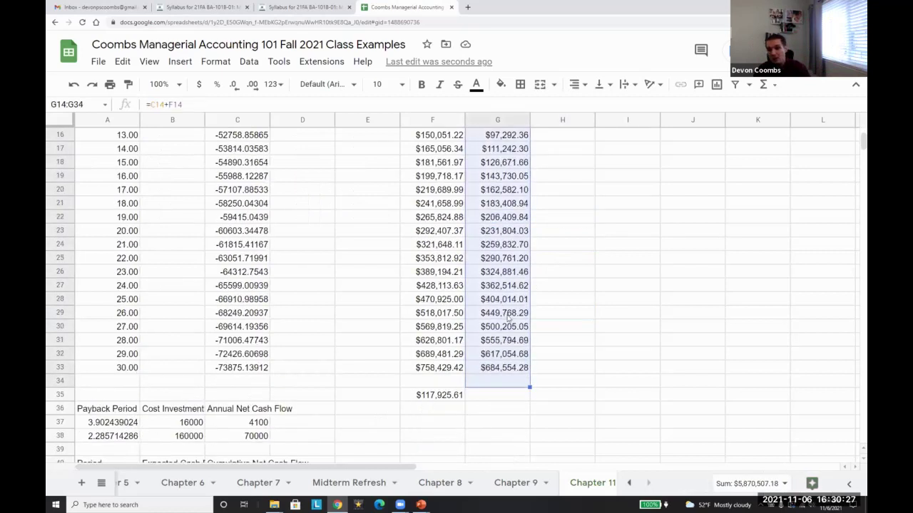
pyautogui.scroll(5, 563, 289)
pyautogui.scroll(-2, 563, 289)
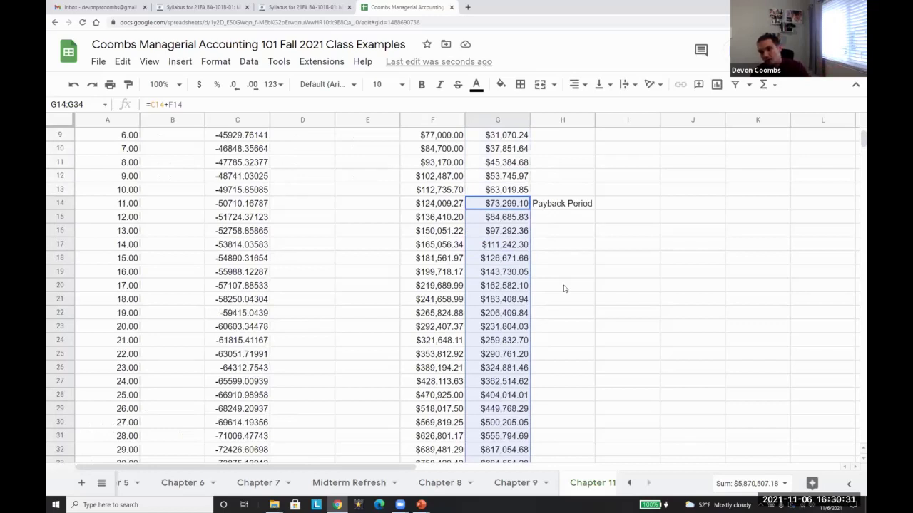
pyautogui.scroll(-1, 563, 289)
pyautogui.scroll(-3, 563, 288)
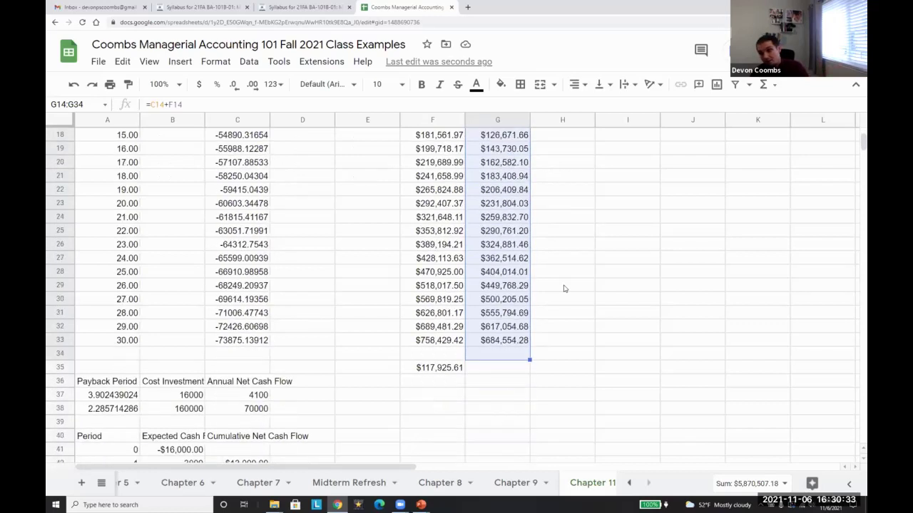
# Step: Review the uneven cash flow payback table and select G8:G14 to examine the college income differences from year 5 through the payback year
pyautogui.scroll(-8, 563, 289)
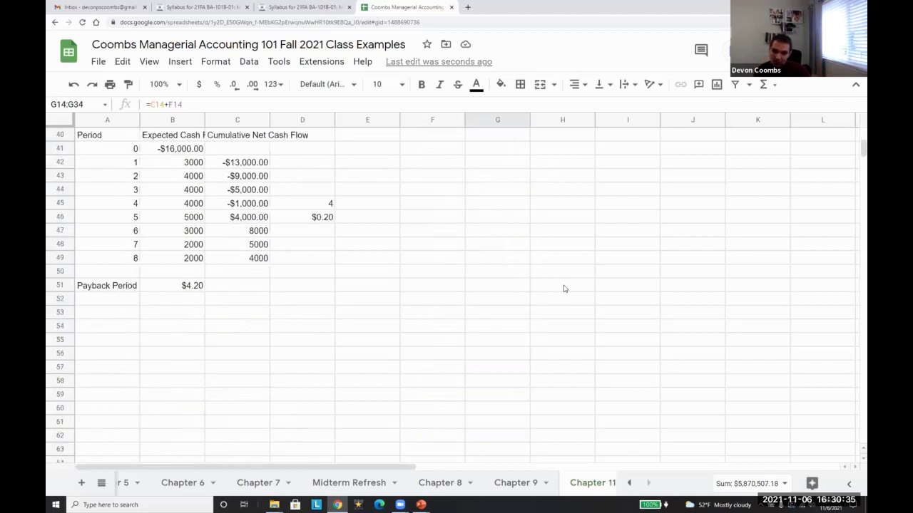
pyautogui.click(563, 288)
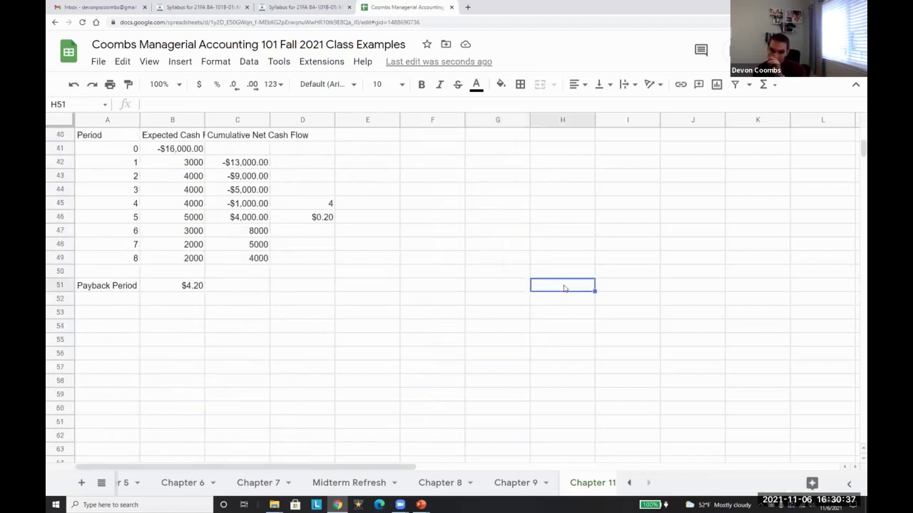
pyautogui.scroll(13, 564, 289)
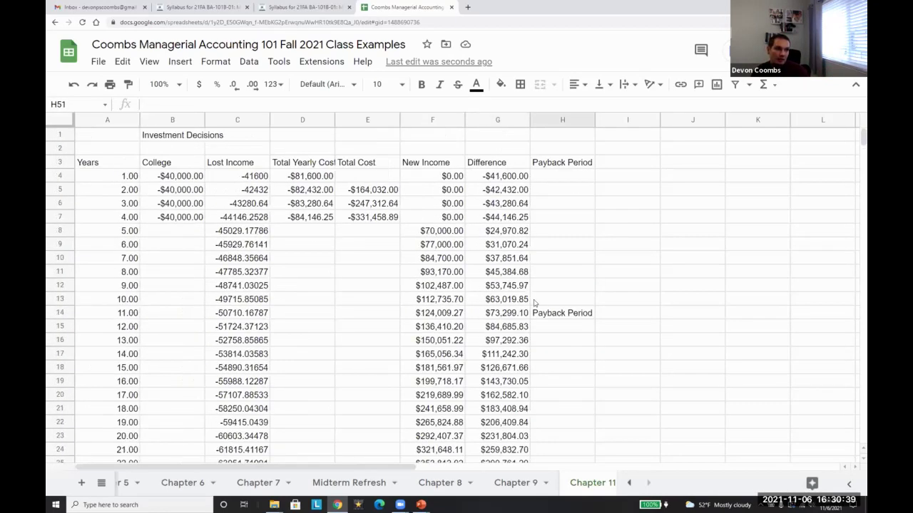
pyautogui.moveTo(519, 314); pyautogui.dragTo(492, 234)
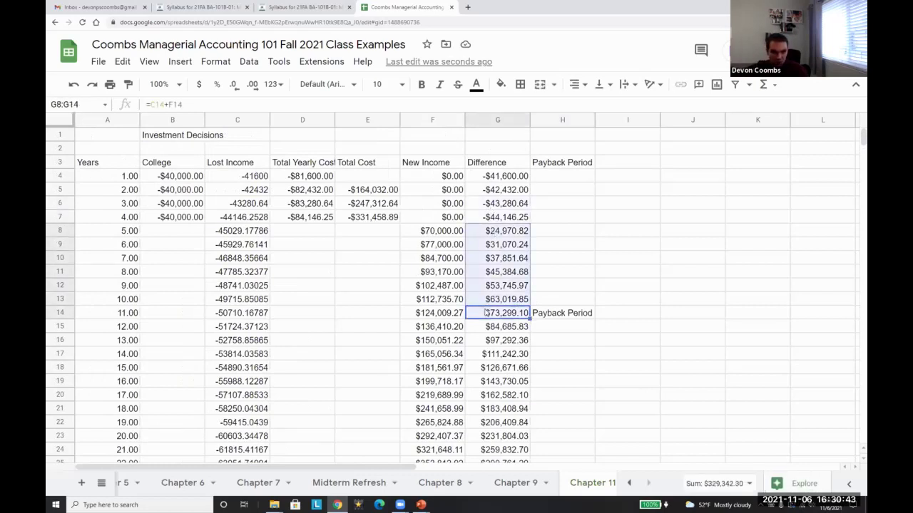
pyautogui.scroll(-1, 340, 275)
pyautogui.scroll(1, 328, 281)
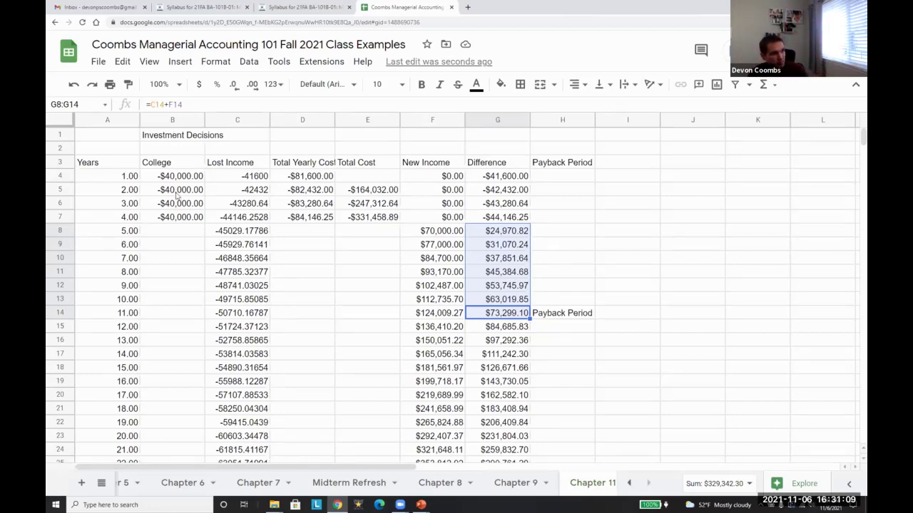
# Step: Select B4:B7 to examine the four yearly college costs and inspect the year 2 lost income formula in C5
pyautogui.moveTo(179, 184); pyautogui.dragTo(179, 205)
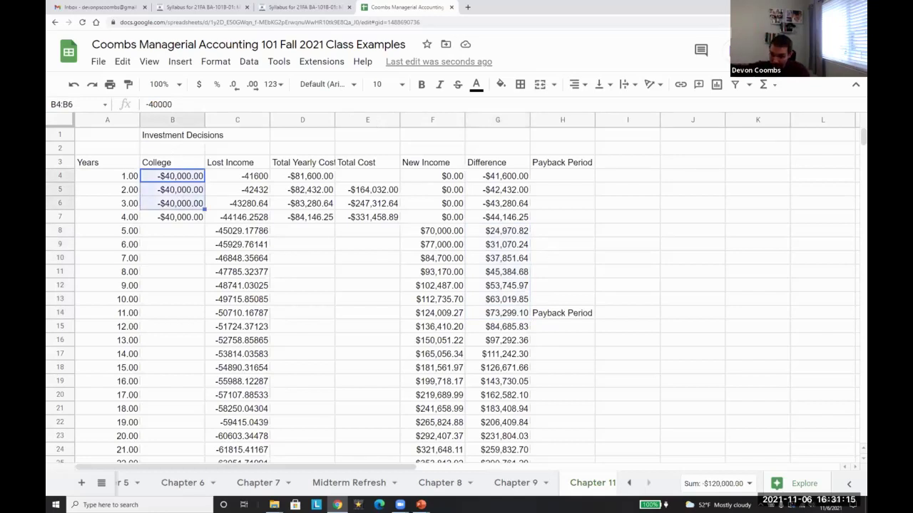
pyautogui.moveTo(166, 180); pyautogui.dragTo(150, 222)
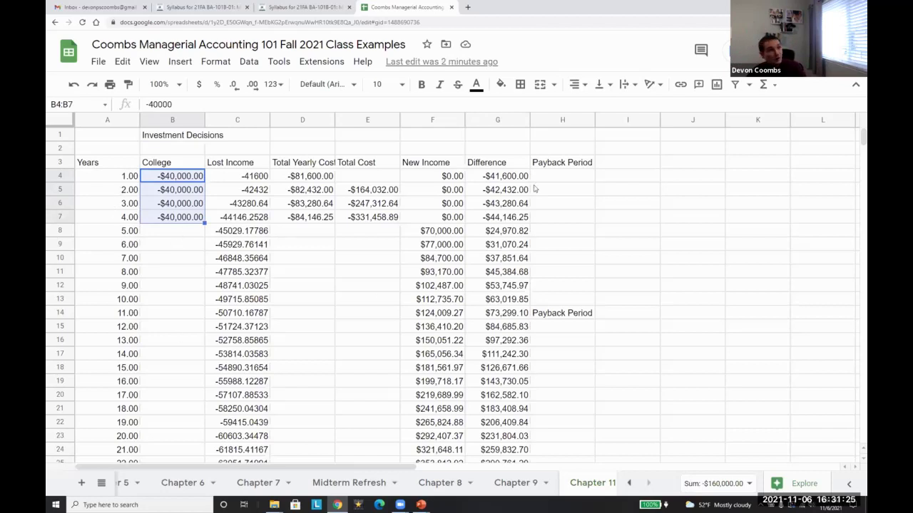
pyautogui.click(213, 192)
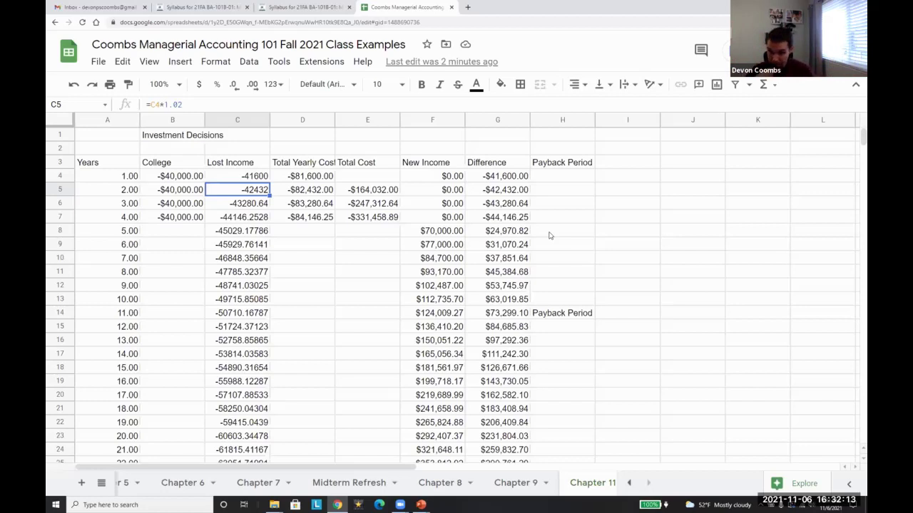
# Step: Reselect the college costs in B4:B7 and compare them with the new income and difference columns through year 30
pyautogui.scroll(-1, 549, 235)
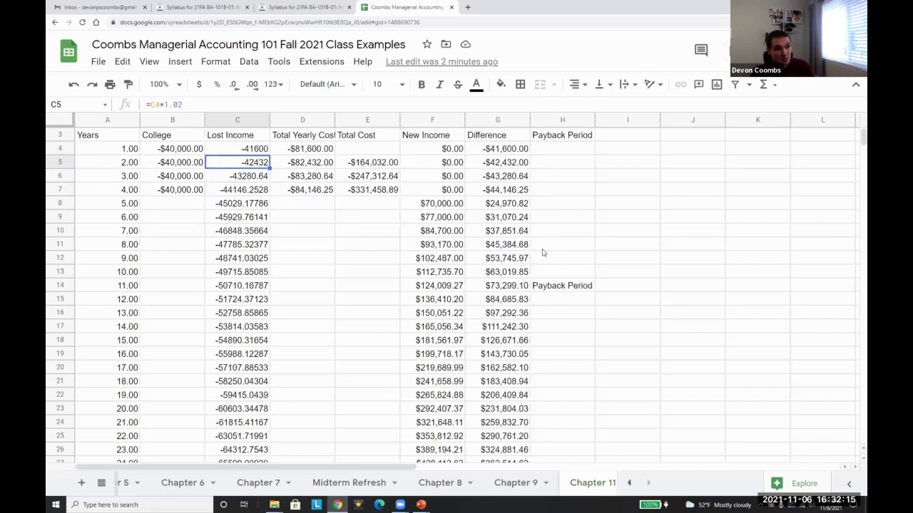
pyautogui.scroll(1, 542, 252)
pyautogui.scroll(-4, 278, 285)
pyautogui.scroll(2, 278, 285)
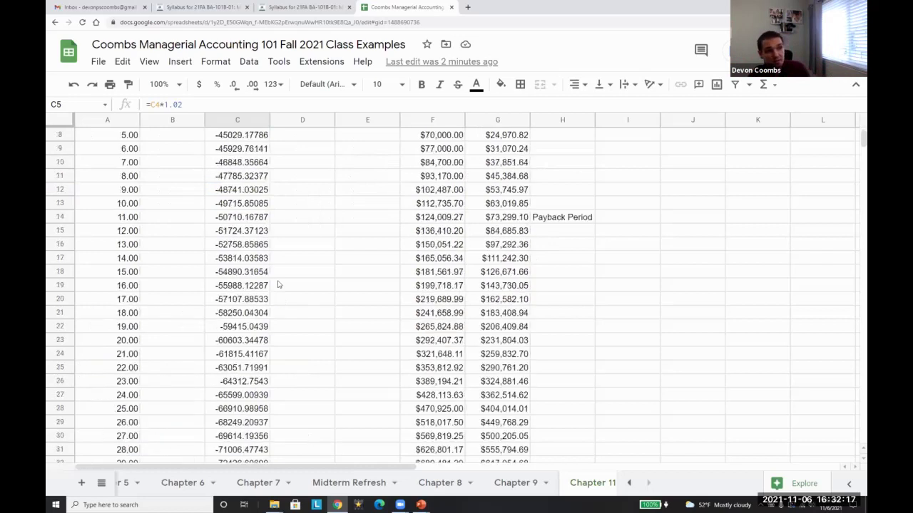
pyautogui.scroll(3, 301, 191)
pyautogui.moveTo(158, 175); pyautogui.dragTo(163, 222)
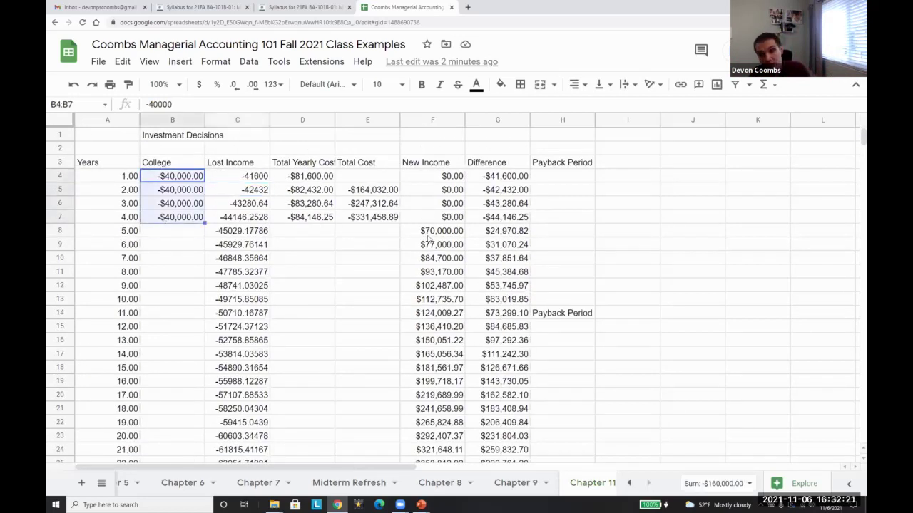
pyautogui.scroll(-3, 550, 228)
pyautogui.scroll(3, 548, 262)
pyautogui.scroll(-4, 524, 311)
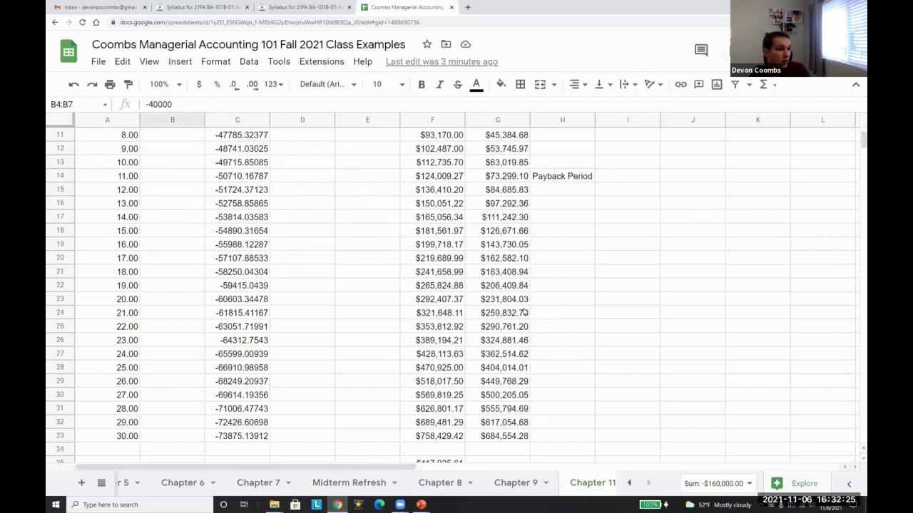
pyautogui.scroll(3, 479, 204)
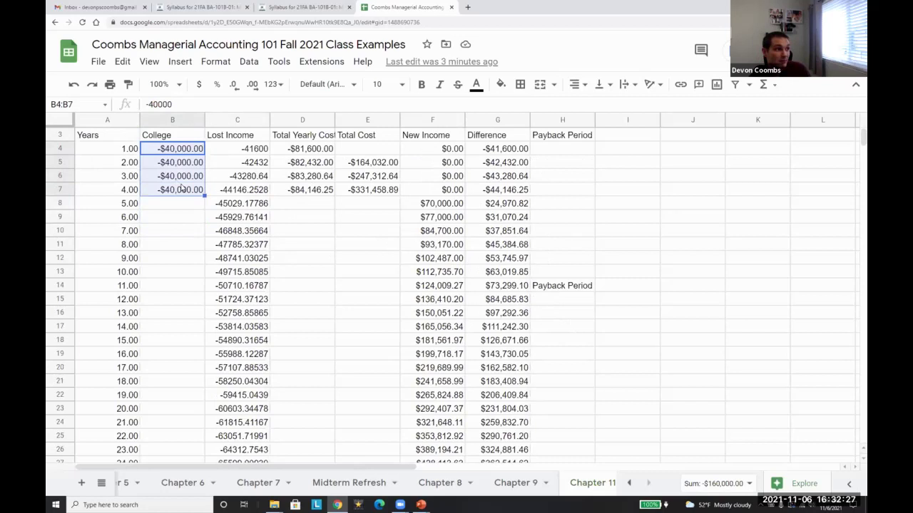